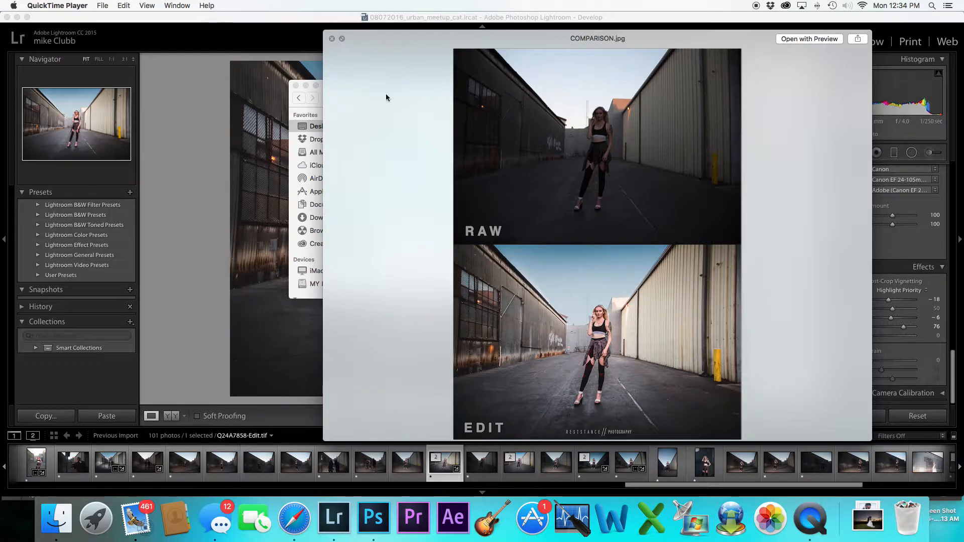
Close the comparison image preview and minimize the Finder window
left_click(332, 38)
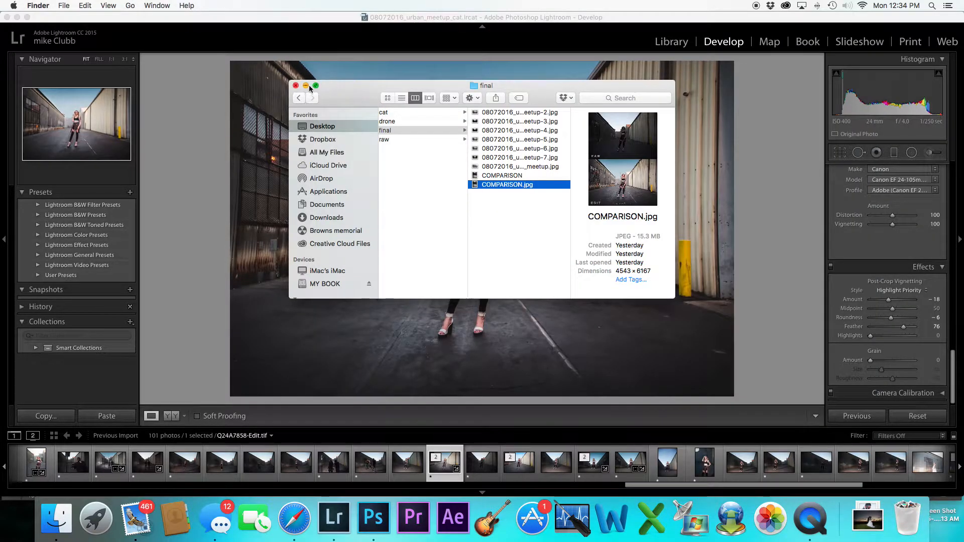
left_click(306, 85)
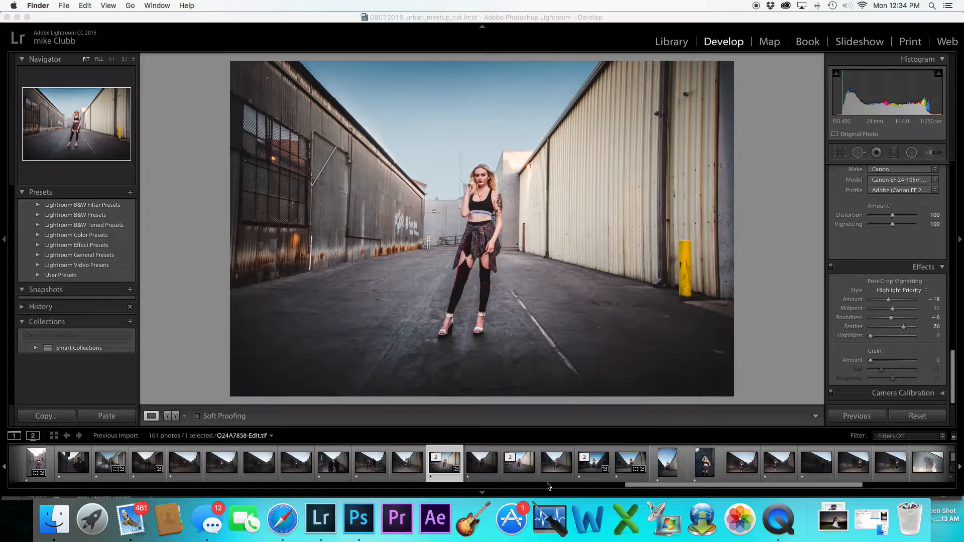
Compare the raw and edited versions of the alley portrait in the filmstrip
left_click(488, 478)
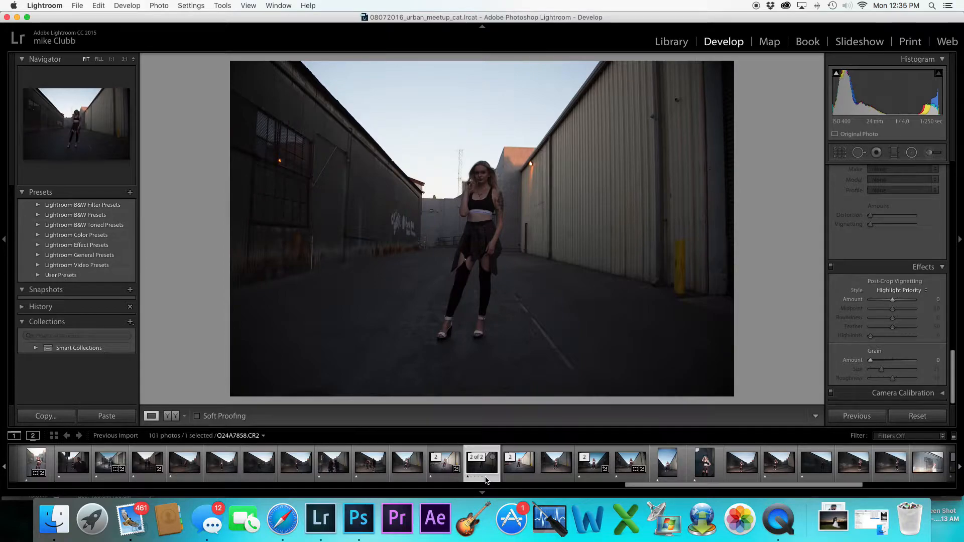
left_click(553, 472)
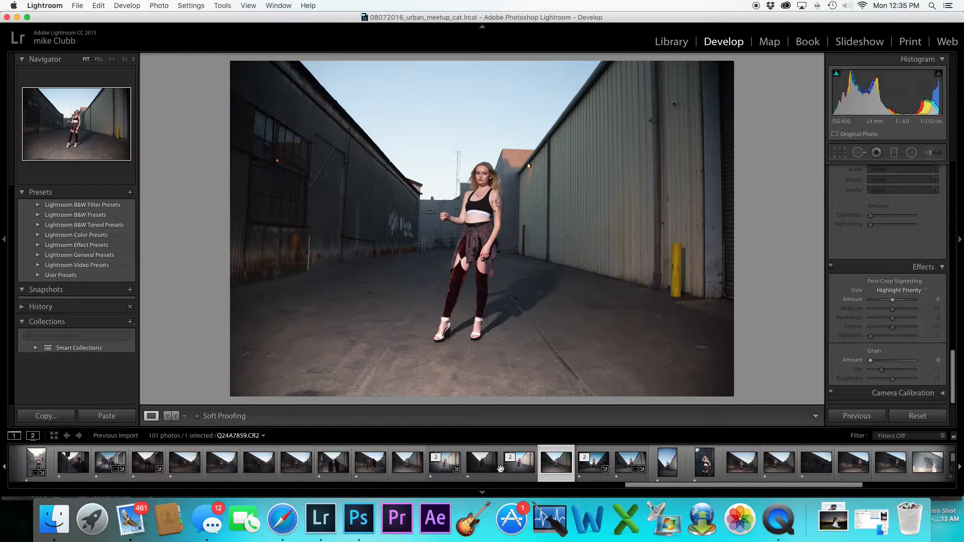
left_click(497, 468)
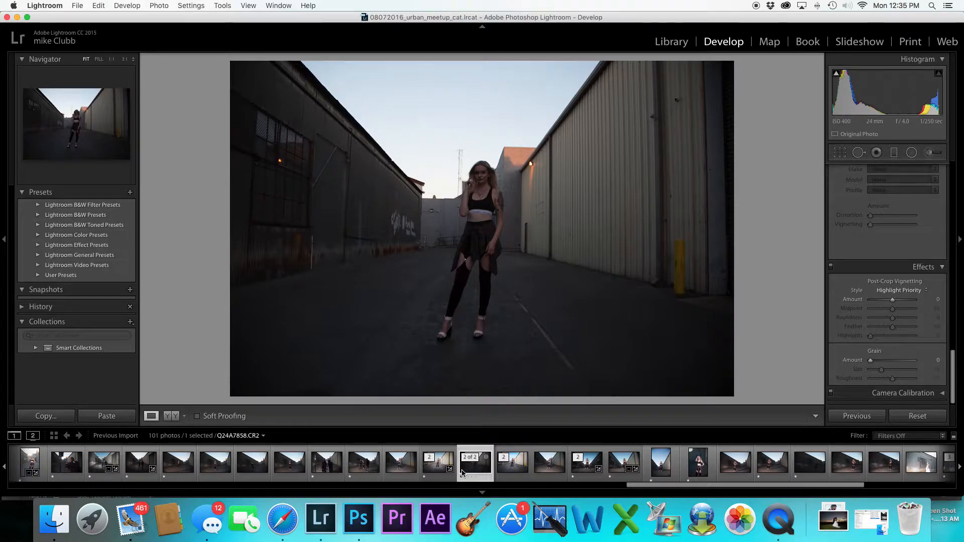
left_click(440, 471)
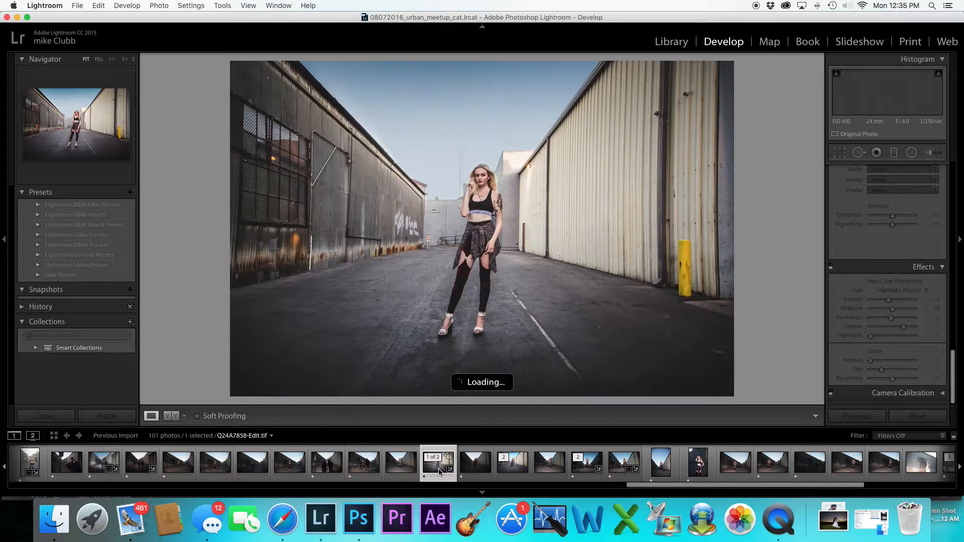
left_click(476, 467)
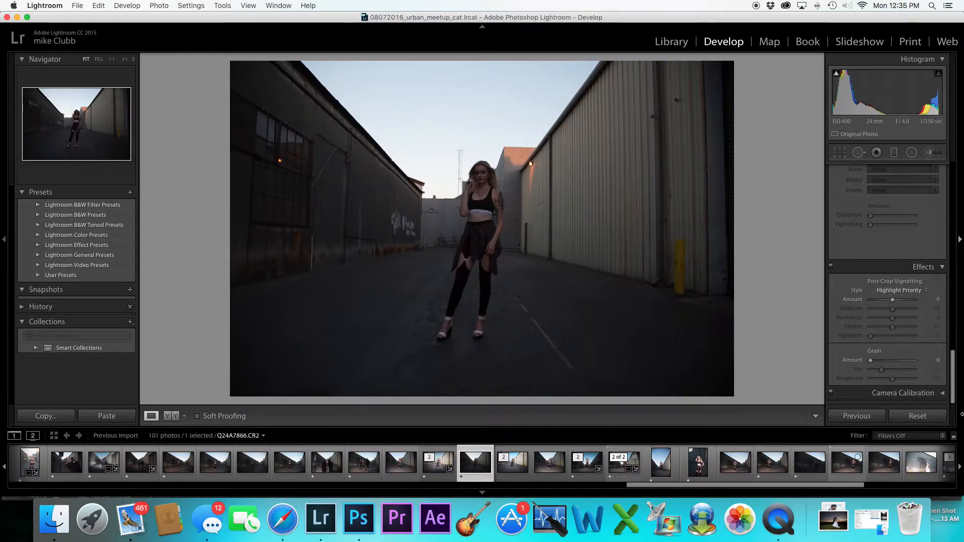
scroll(902, 375, "up", 5)
scroll(902, 375, "up", 10)
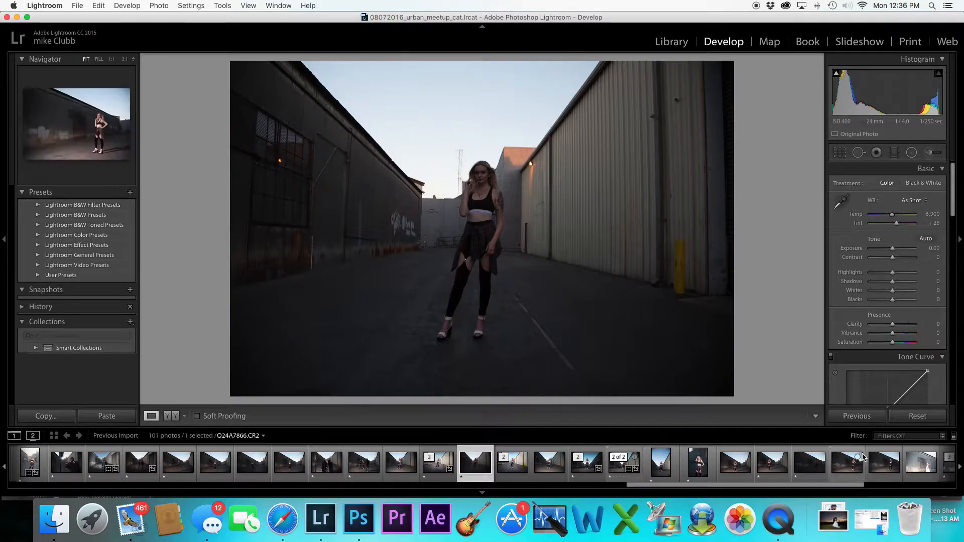
Compare the raw and edited versions of the maternity photo by the warehouse wall
scroll(848, 464, "down", 4)
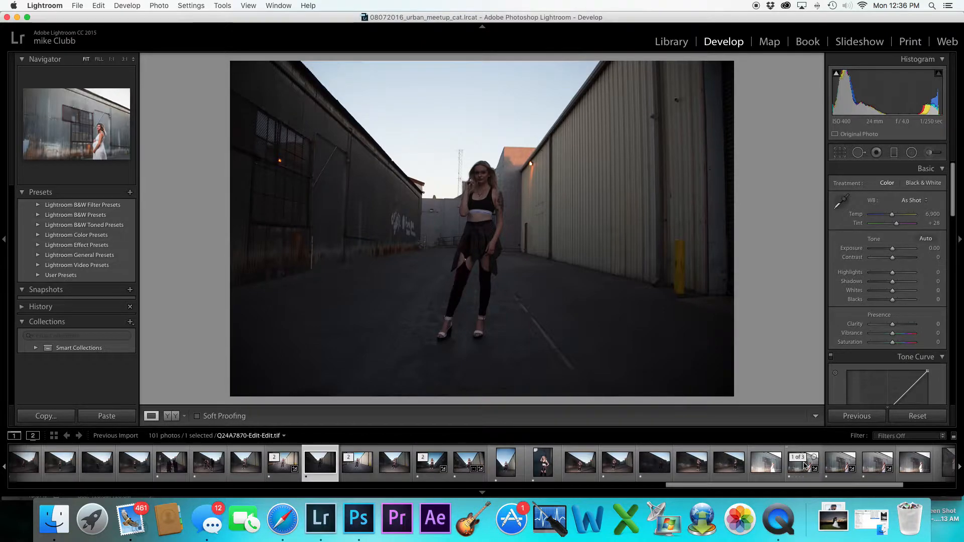
left_click(805, 466)
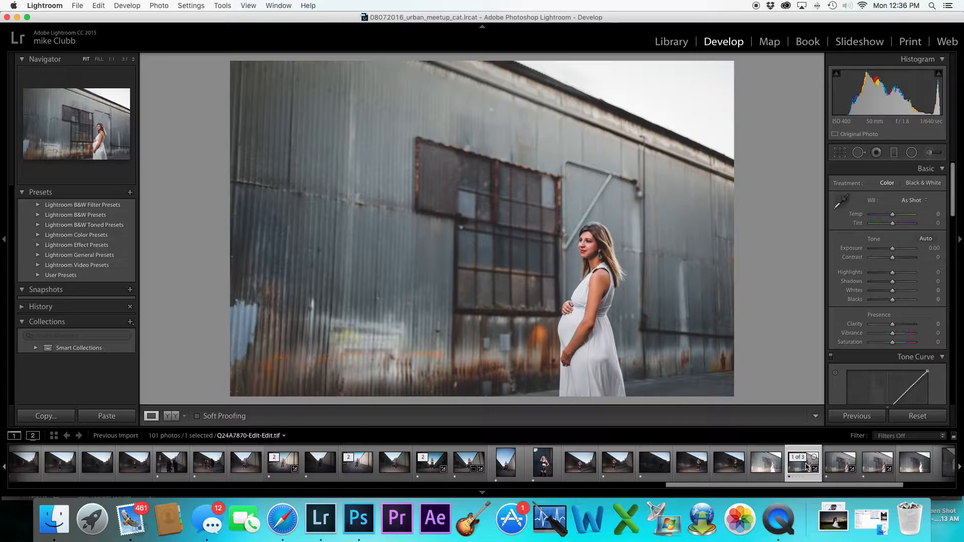
left_click(877, 466)
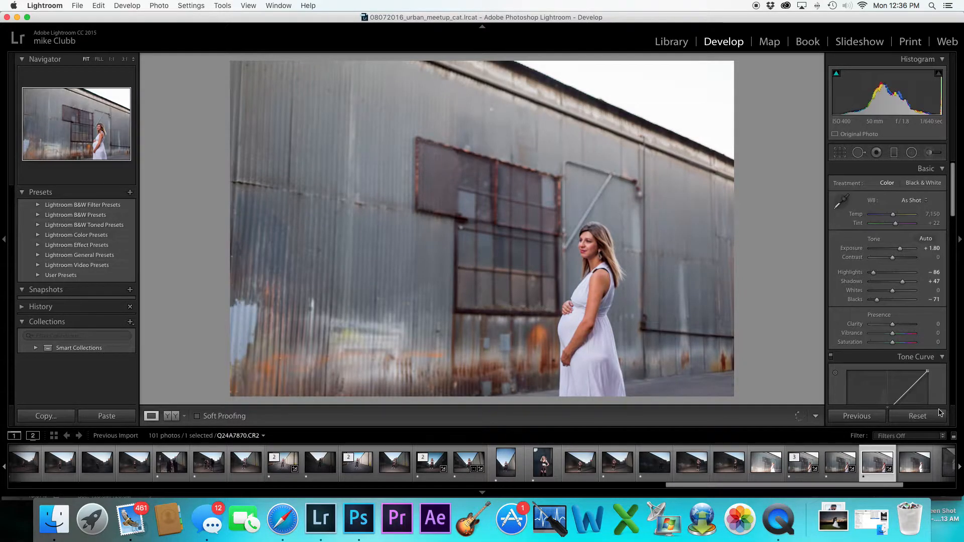
left_click(917, 417)
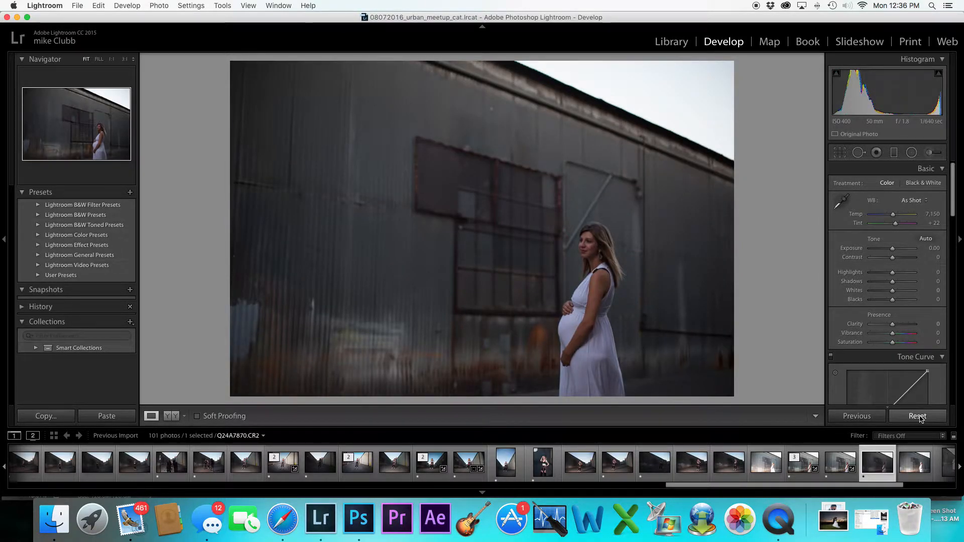
key("super+z")
left_click(809, 474)
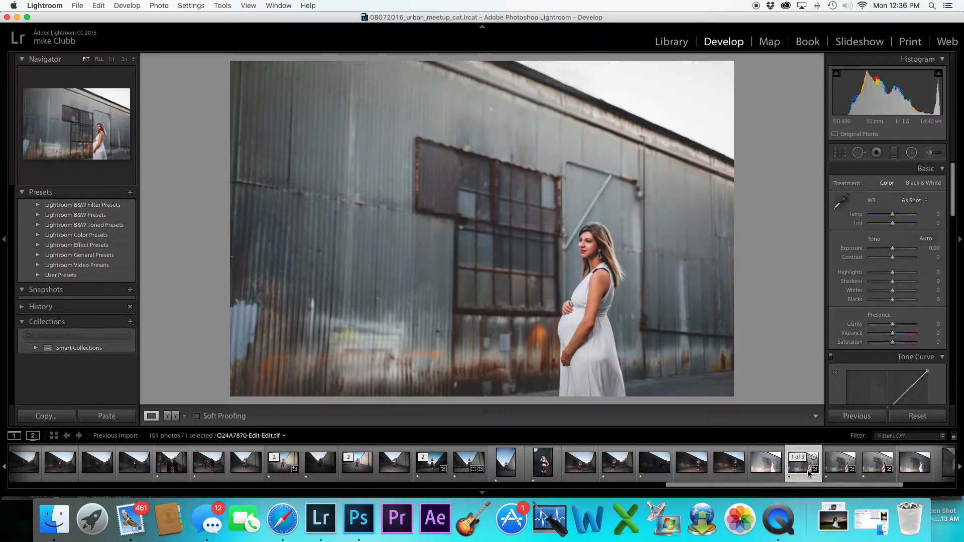
left_click(809, 473)
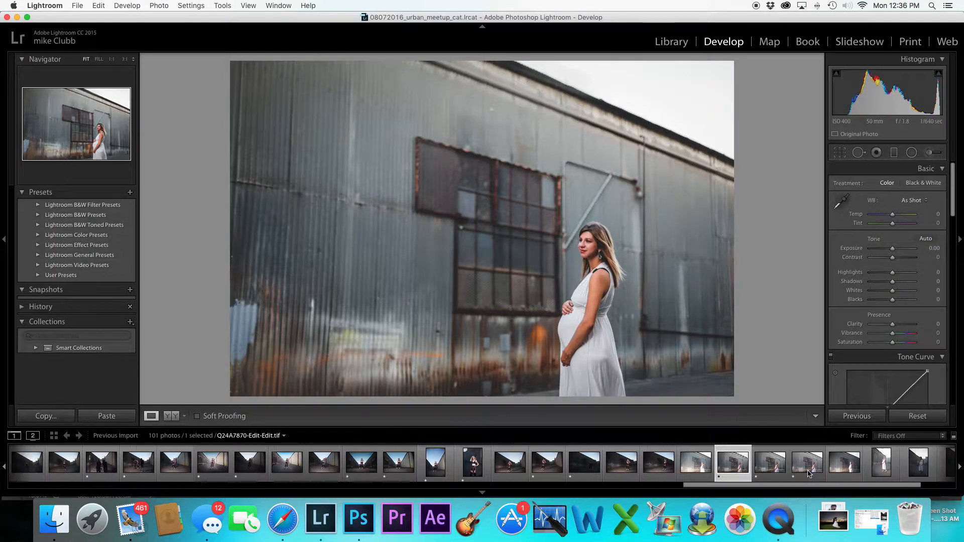
Select the raw alley portrait Q24A7858.CR2 and raise its Exposure to +2.45
scroll(809, 474, "up", 10)
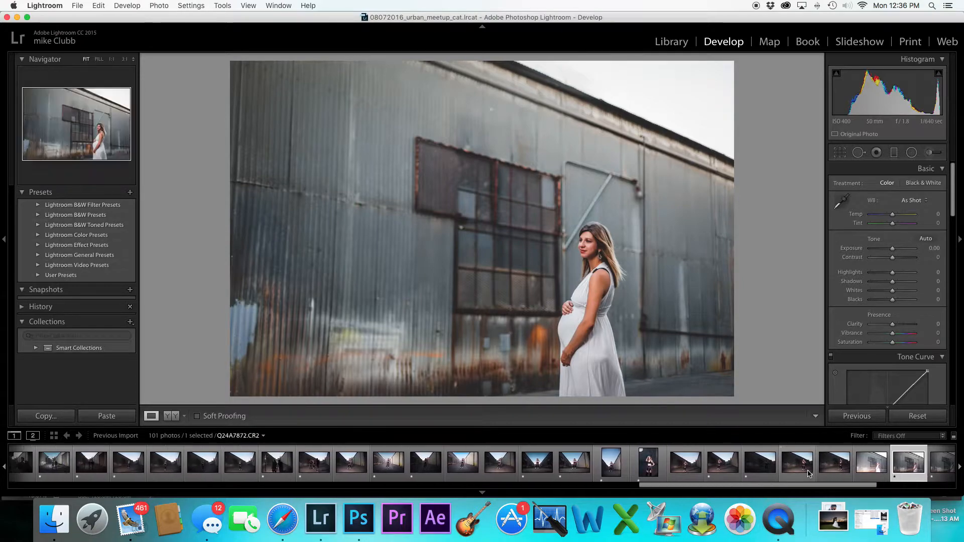
scroll(809, 474, "up", 1)
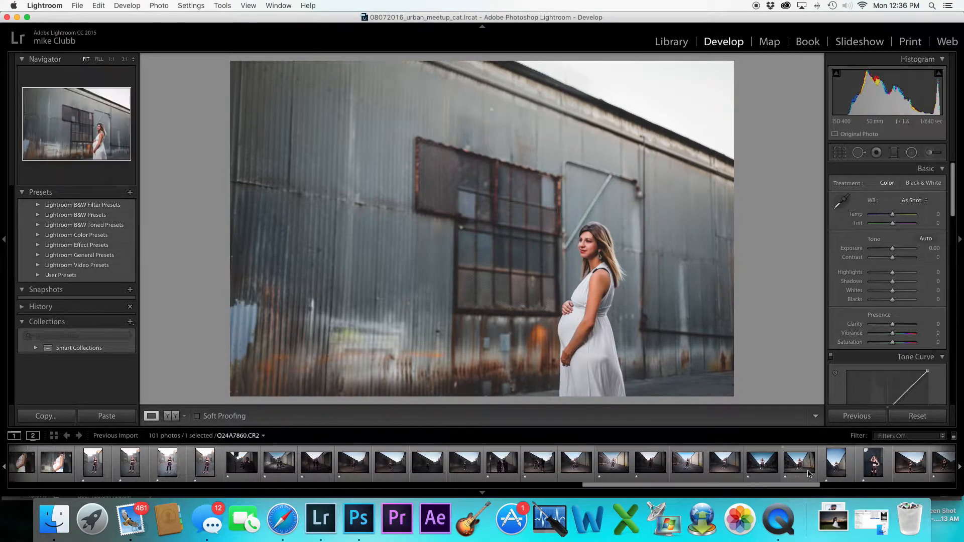
scroll(807, 471, "down", 2)
left_click(603, 469)
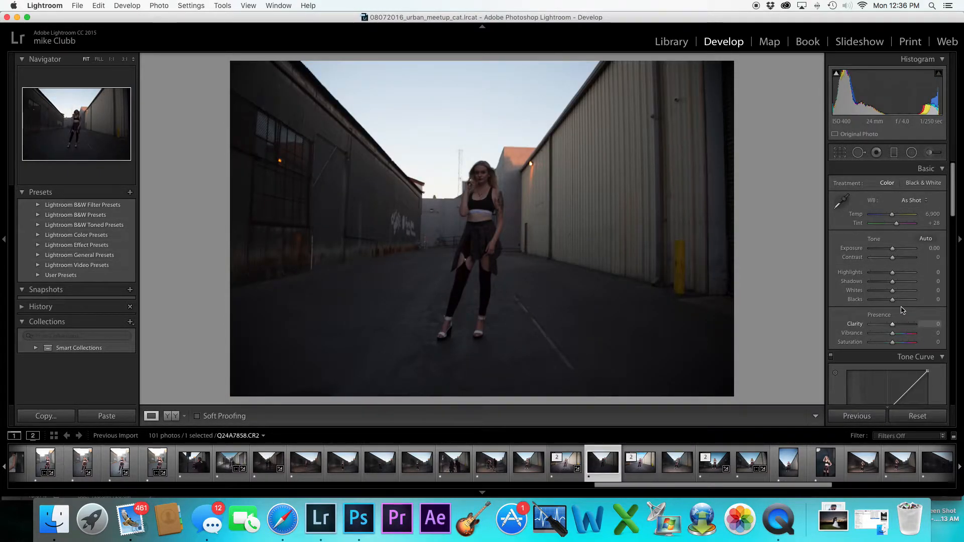
scroll(894, 276, "down", 1)
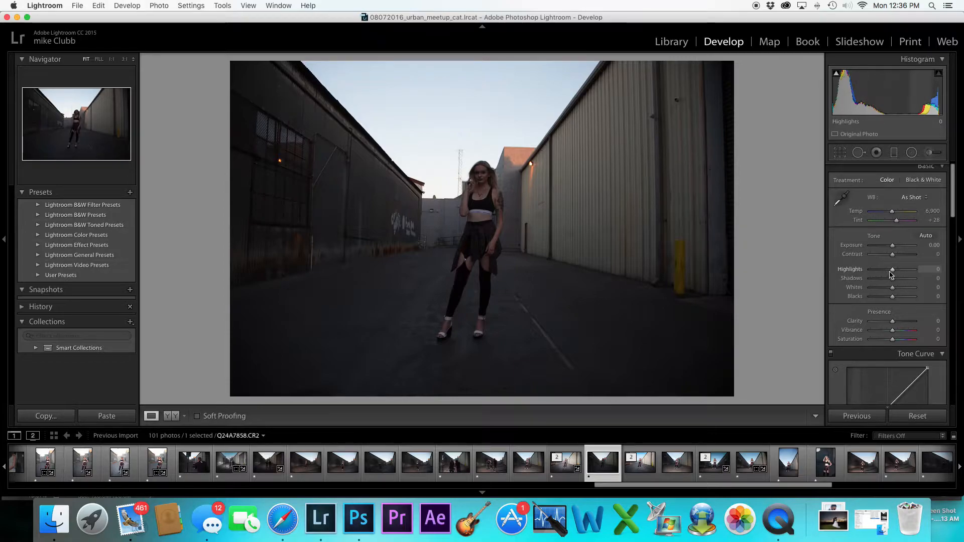
left_click_drag(892, 247, 893, 246)
scroll(894, 246, "down", 1)
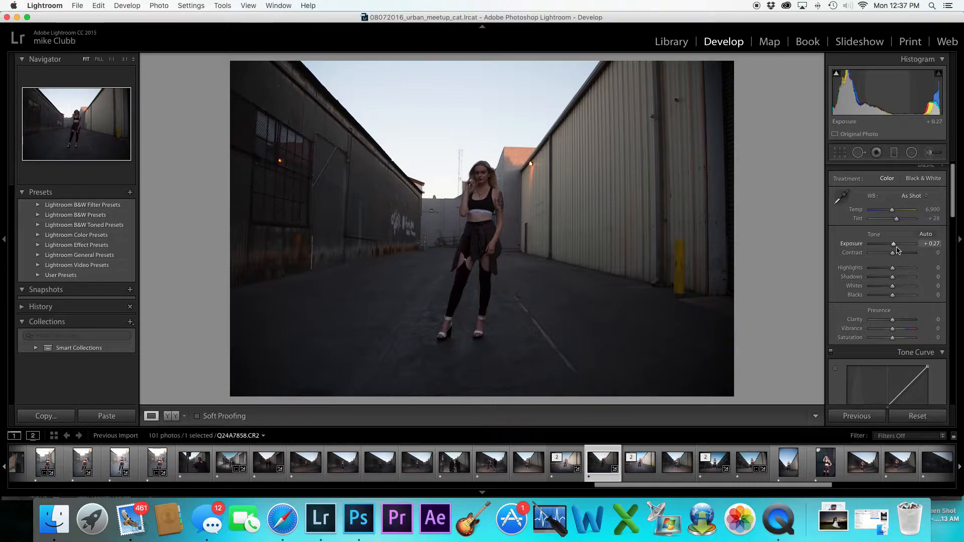
scroll(895, 246, "up", 1)
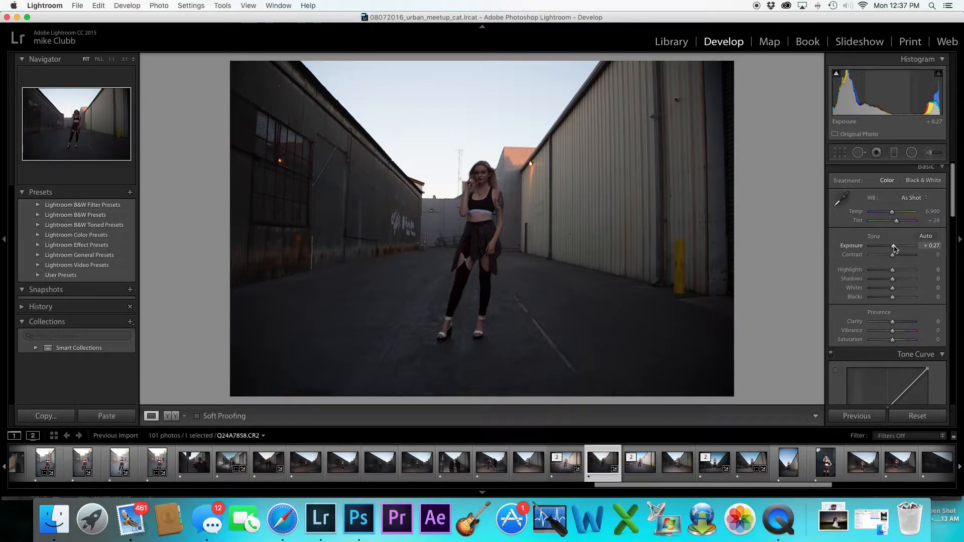
left_click_drag(895, 247, 904, 248)
scroll(903, 249, "down", 1)
Set the alley portrait's Contrast to +27
left_click(477, 178)
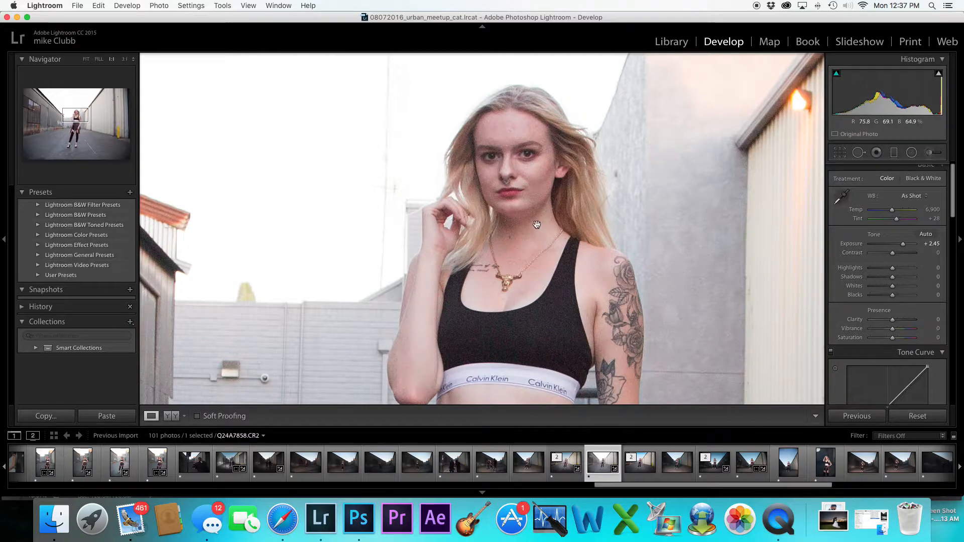
left_click(589, 219)
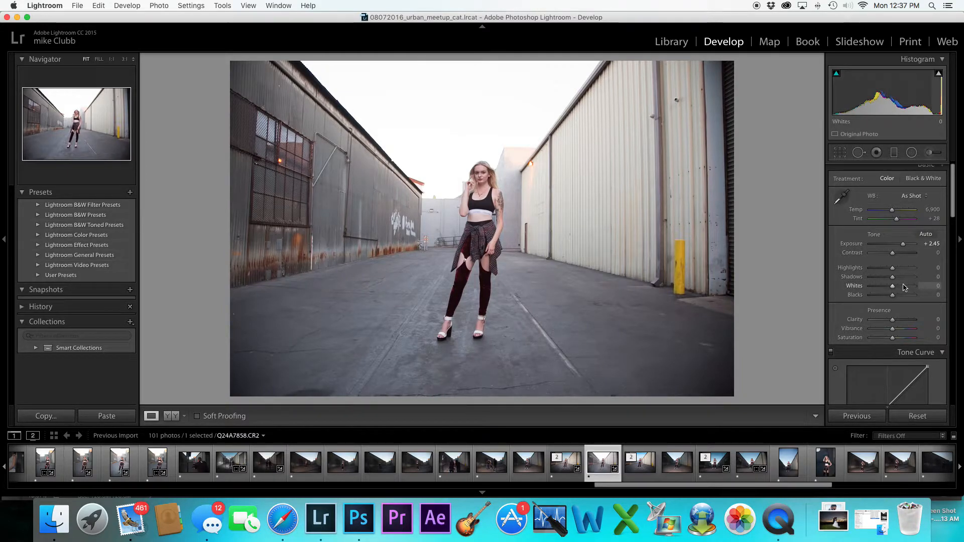
scroll(903, 286, "down", 1)
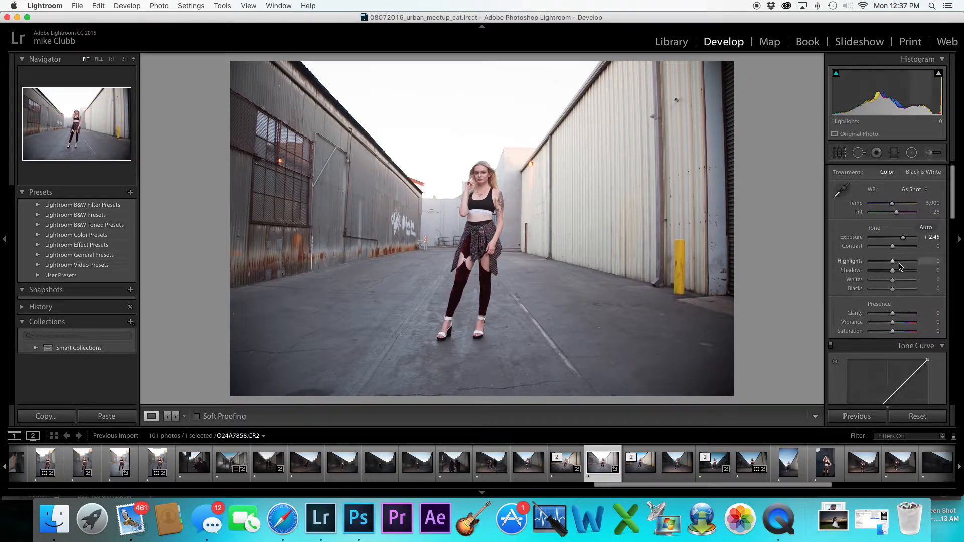
scroll(895, 251, "up", 1)
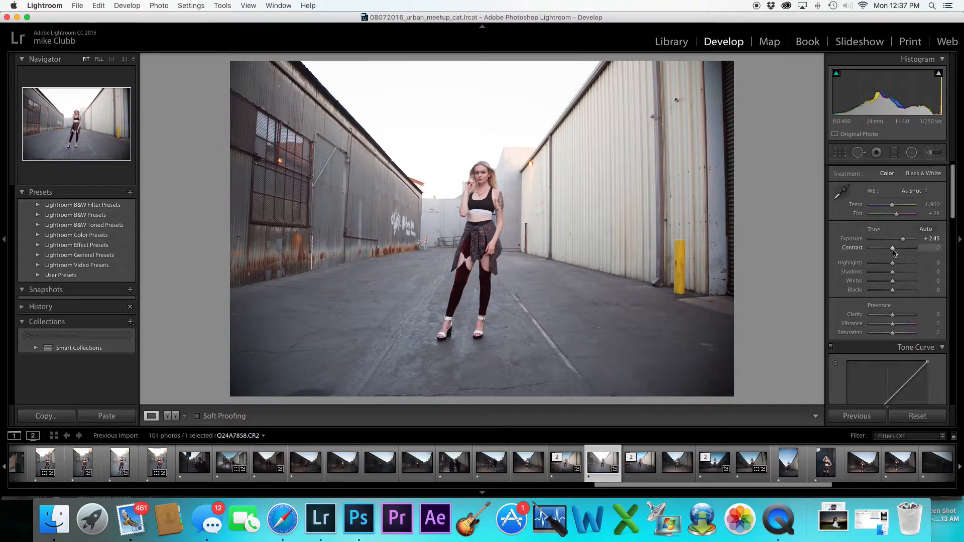
left_click_drag(894, 253, 899, 251)
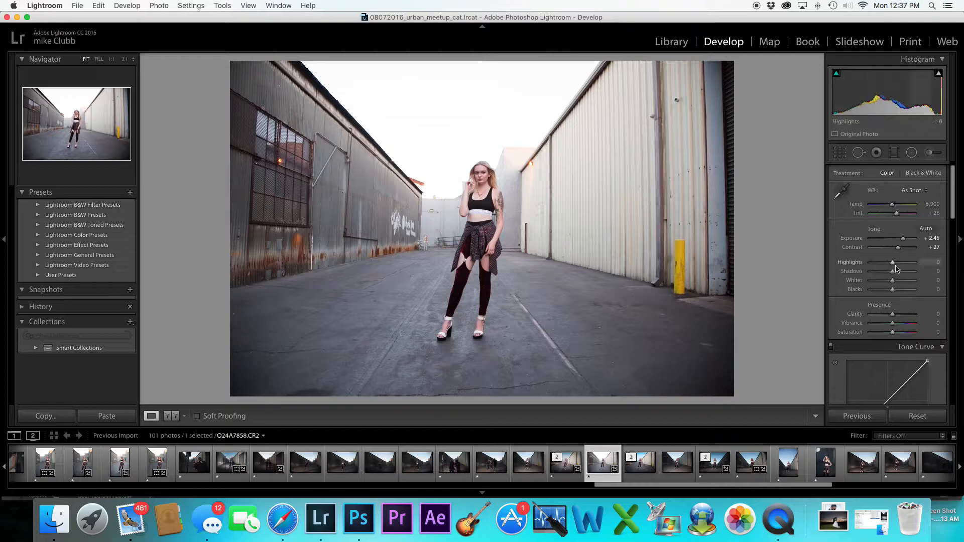
Set Highlights to -80, Shadows to +24 and Blacks to -63
left_click_drag(892, 262, 875, 263)
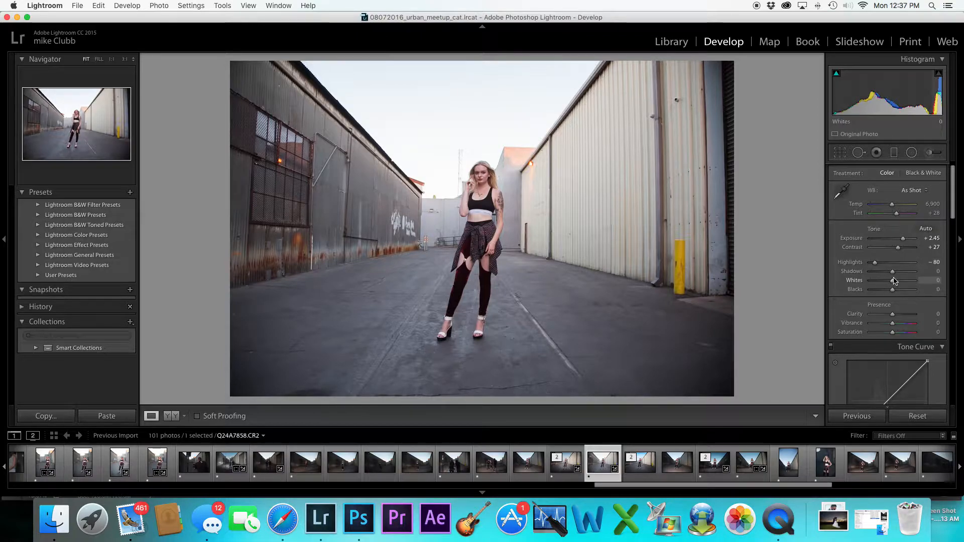
left_click_drag(892, 272, 879, 291)
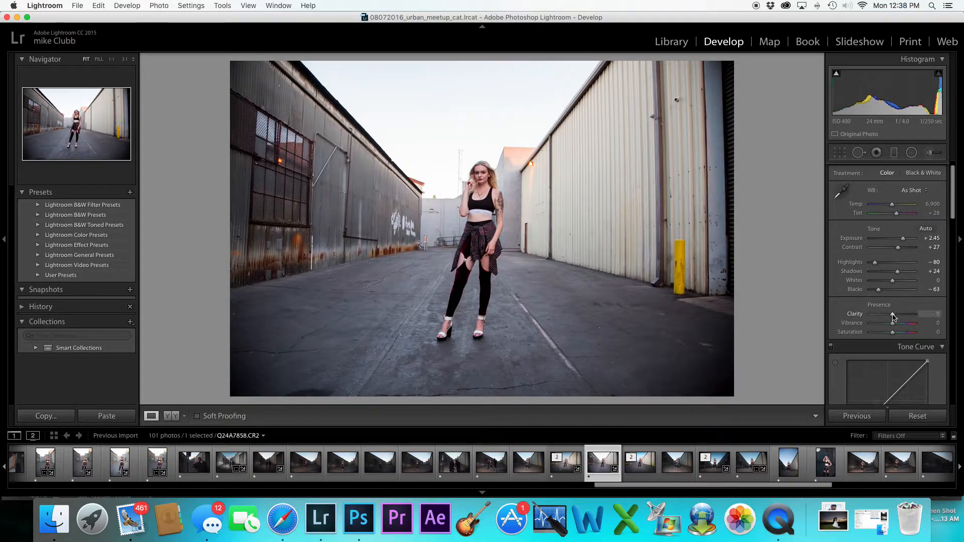
Set Clarity to +14 and the white balance Temp to 7,300
left_click_drag(892, 314, 890, 315)
scroll(891, 316, "up", 1)
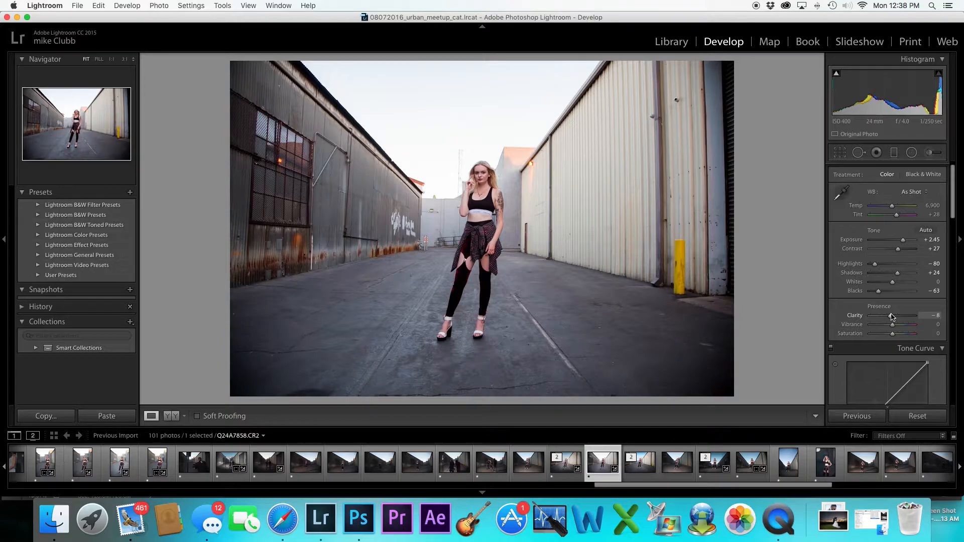
scroll(892, 316, "down", 1)
left_click_drag(892, 315, 896, 315)
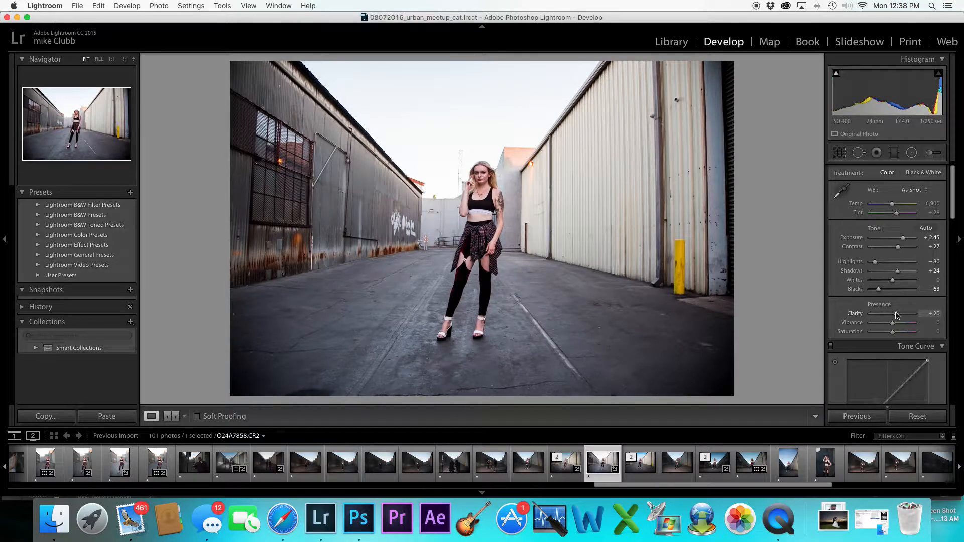
left_click_drag(897, 315, 894, 315)
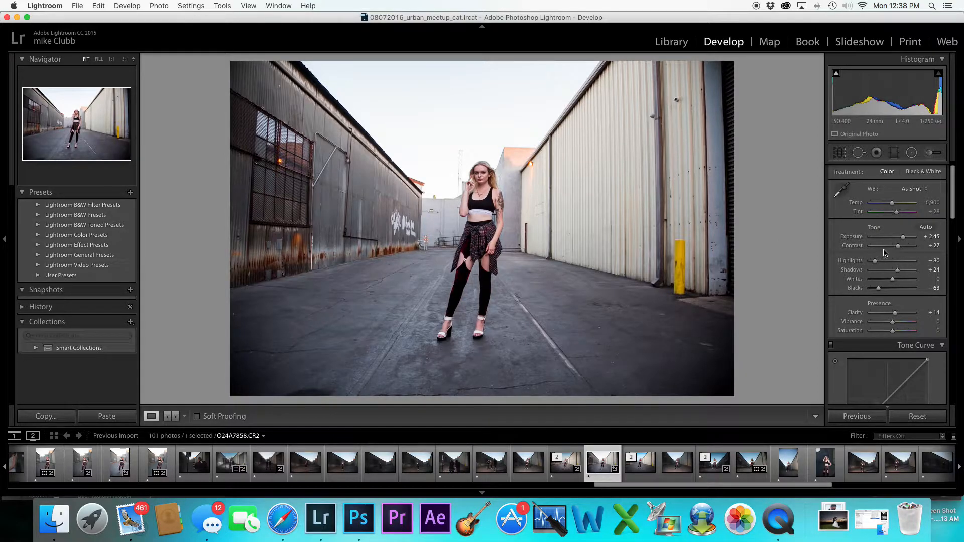
left_click_drag(894, 206, 894, 206)
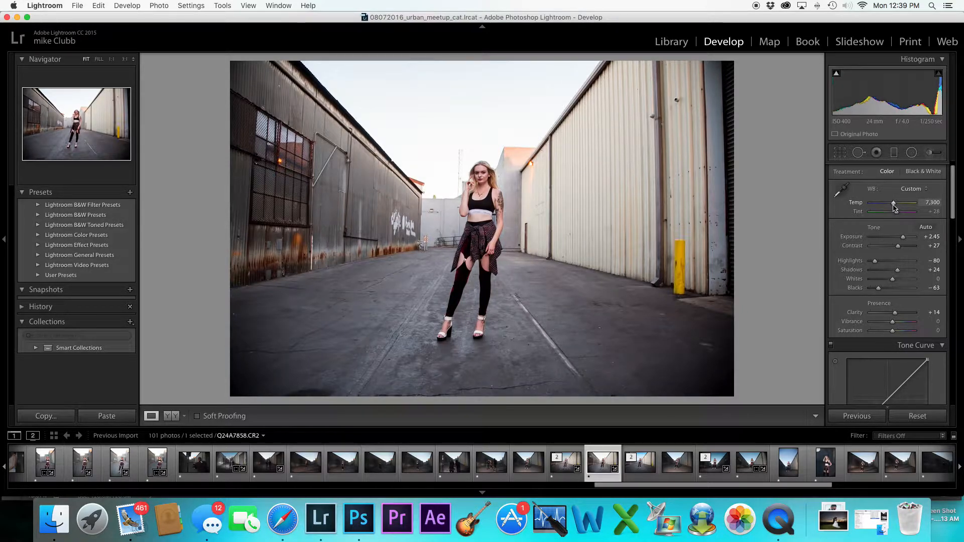
Compare the adjusted raw alley portrait with its previously edited version
scroll(886, 281, "down", 4)
scroll(885, 291, "down", 4)
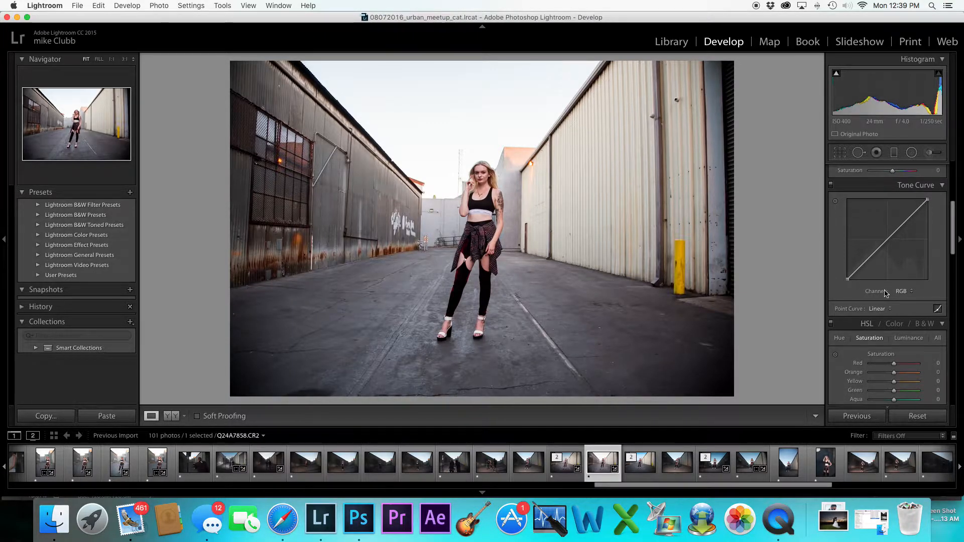
scroll(894, 288, "down", 4)
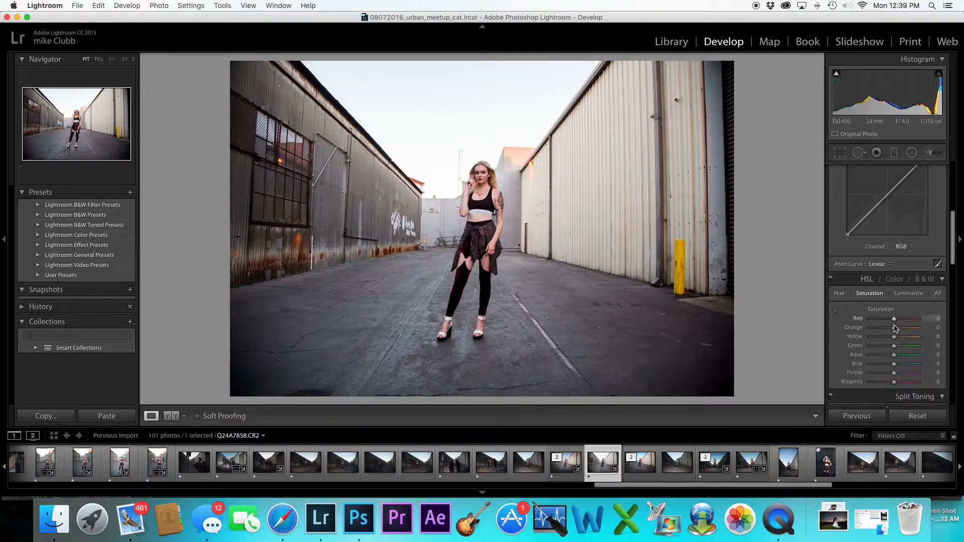
scroll(893, 288, "down", 1)
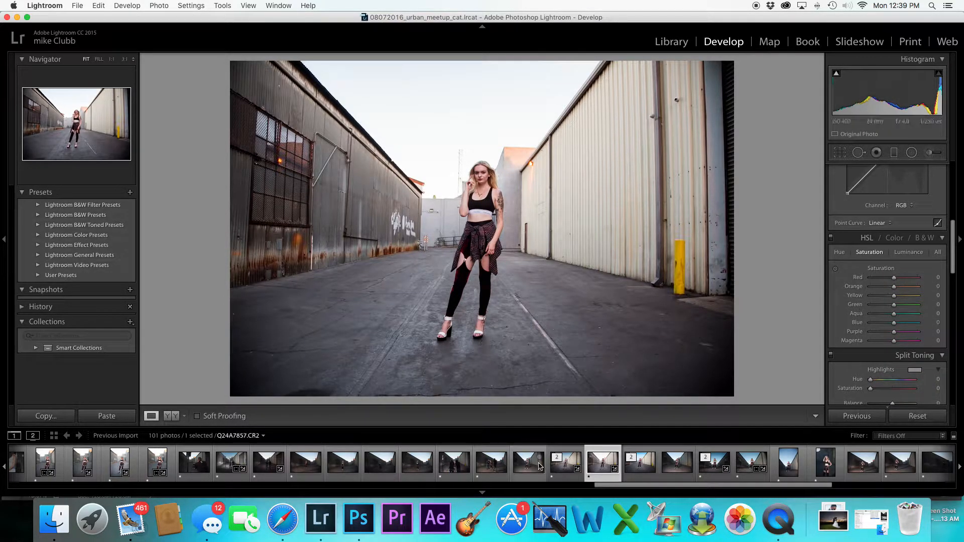
left_click(562, 469)
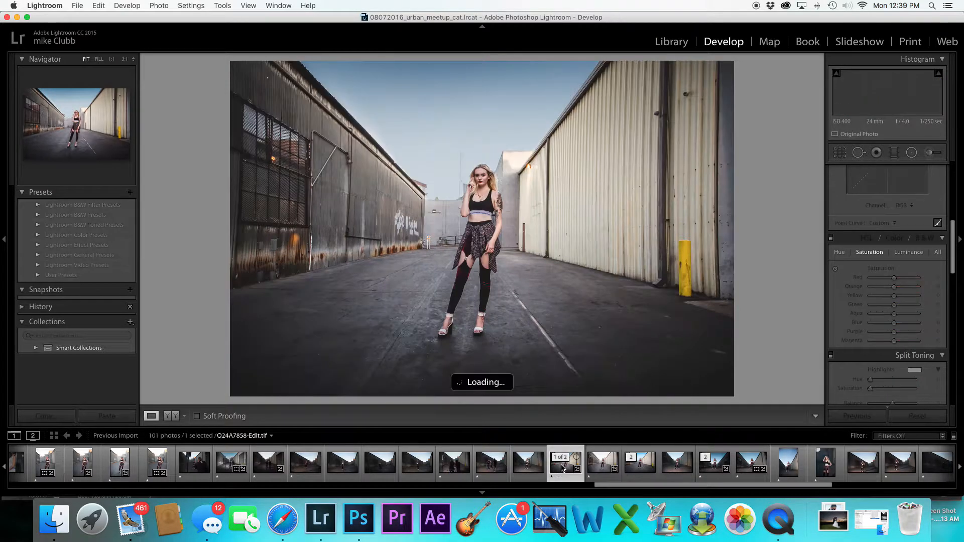
Return to the raw alley portrait and set Orange luminance to +23 and Orange saturation to +8
left_click(606, 471)
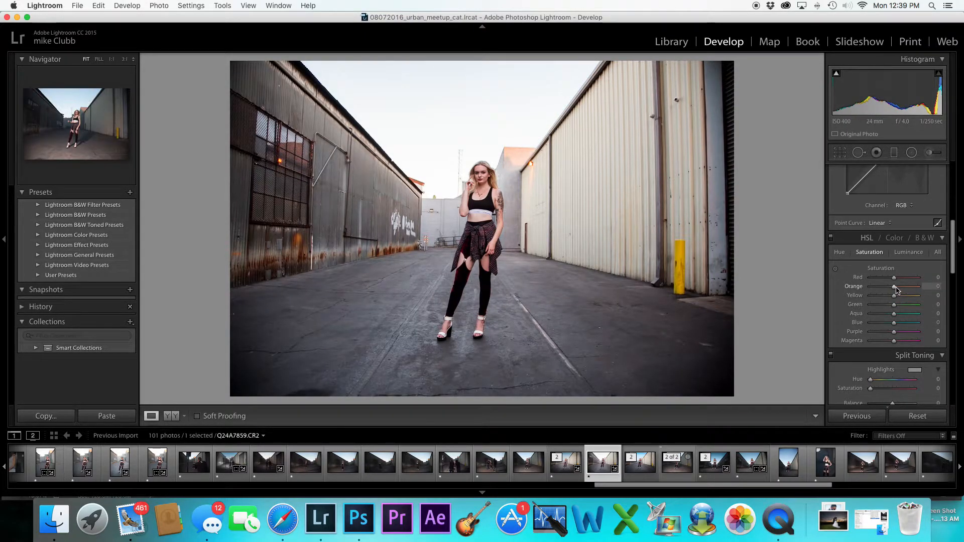
left_click(907, 253)
left_click_drag(894, 287, 900, 290)
left_click(869, 252)
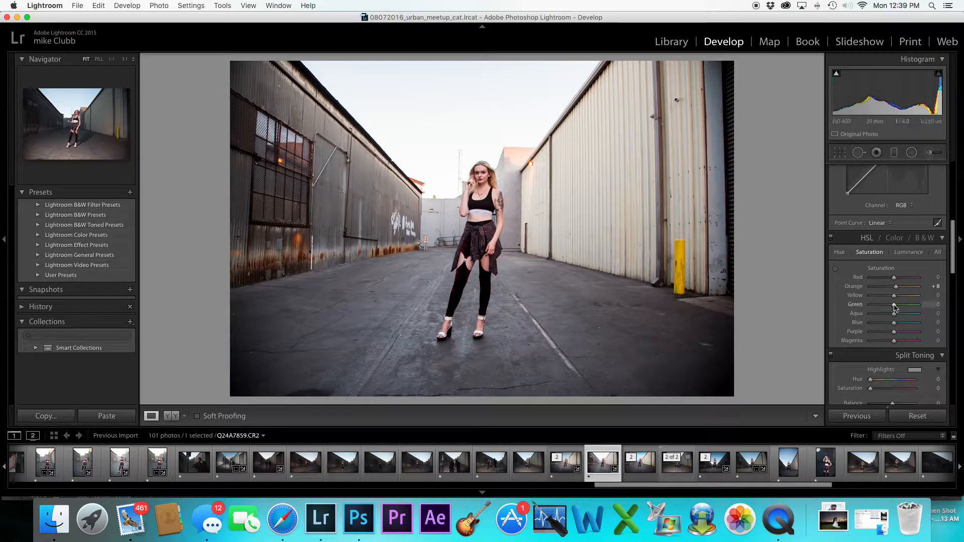
left_click(908, 252)
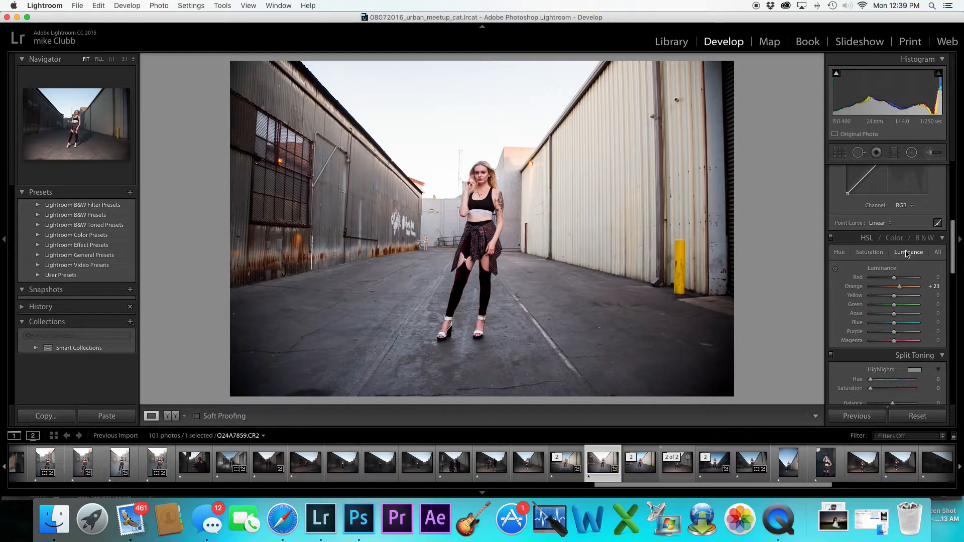
Set Blue luminance to -100 and Aqua luminance to -38
left_click_drag(894, 324, 870, 326)
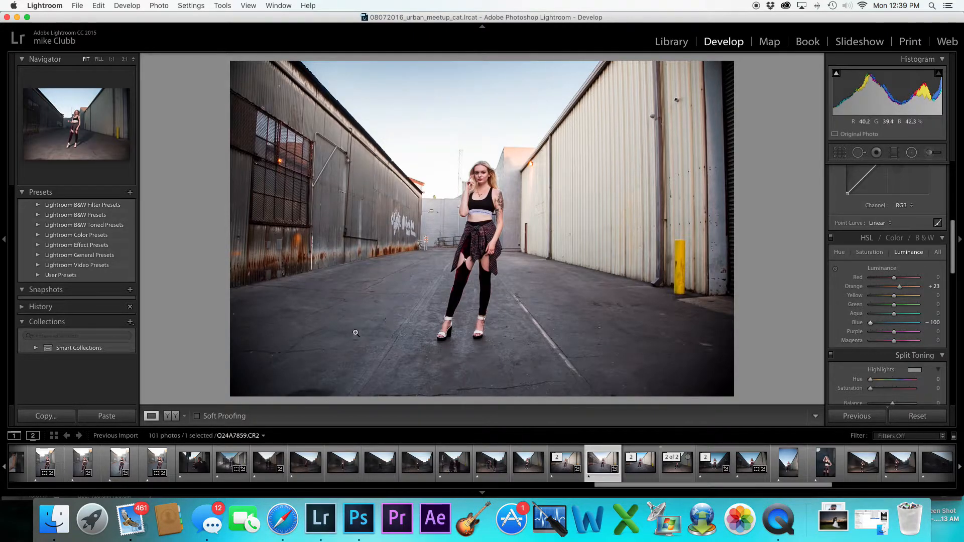
scroll(904, 313, "down", 1)
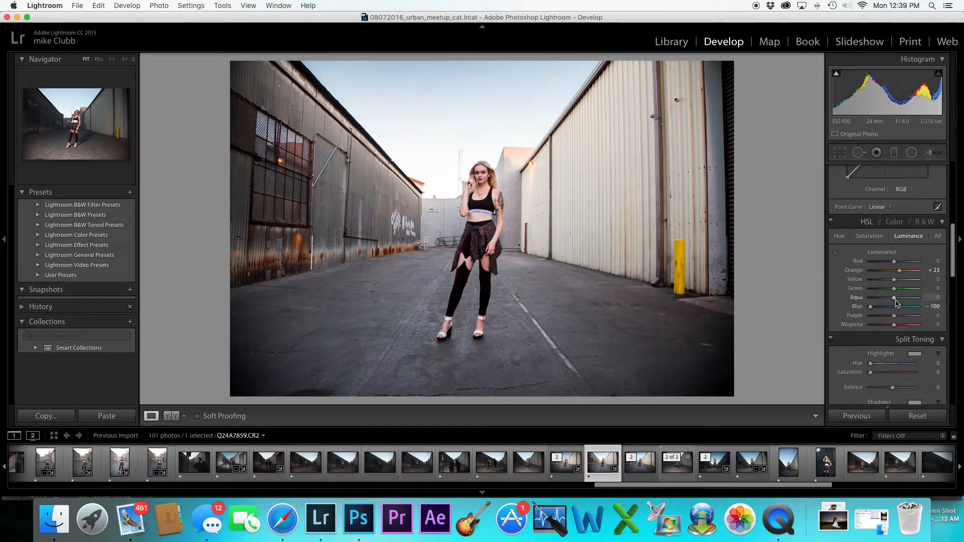
left_click_drag(894, 301, 887, 301)
scroll(886, 301, "down", 1)
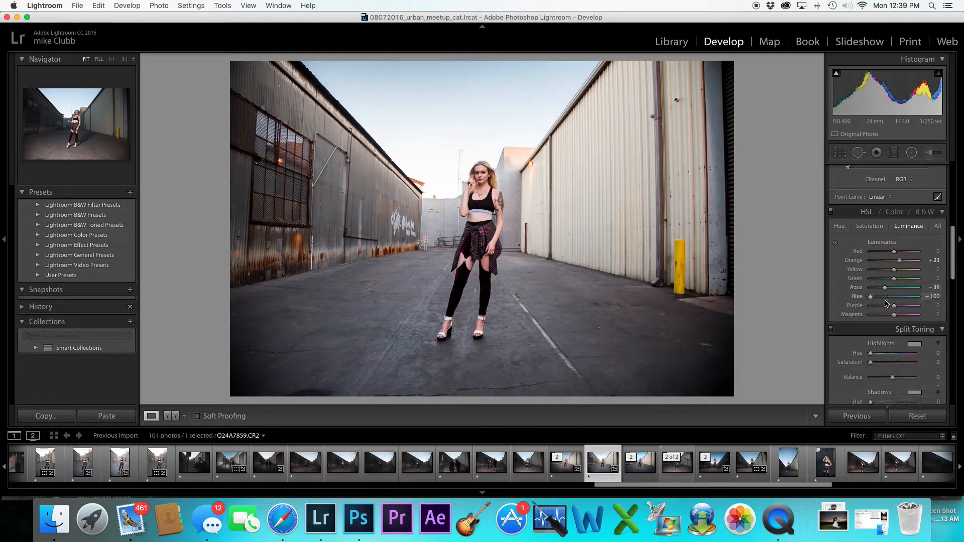
scroll(873, 307, "up", 5)
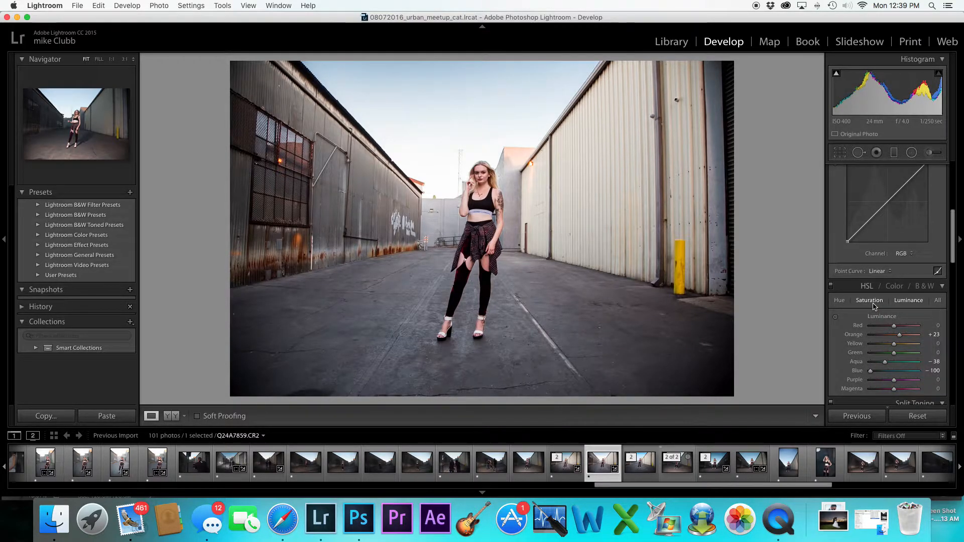
Set Blue saturation to +12 and Aqua saturation to +21
left_click(874, 304)
scroll(902, 308, "down", 1)
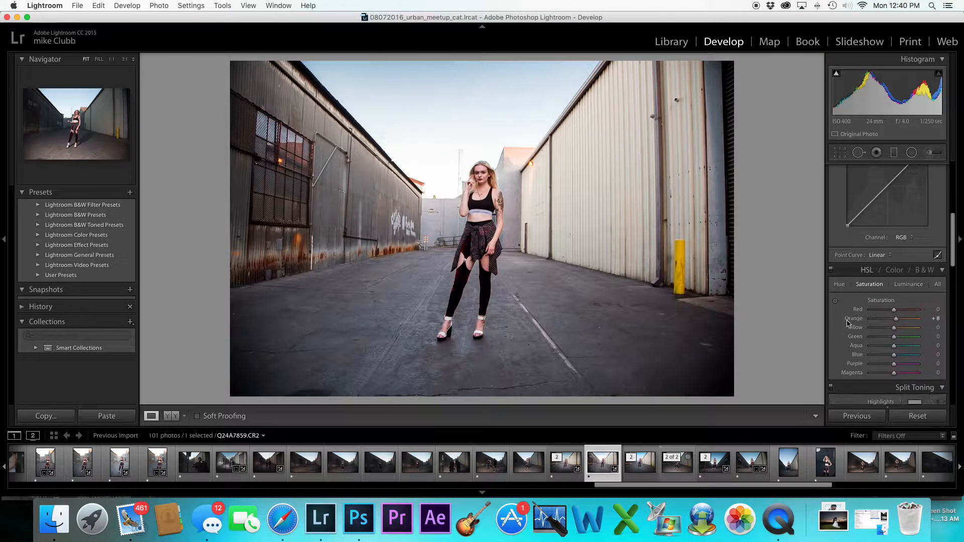
left_click_drag(894, 355, 901, 355)
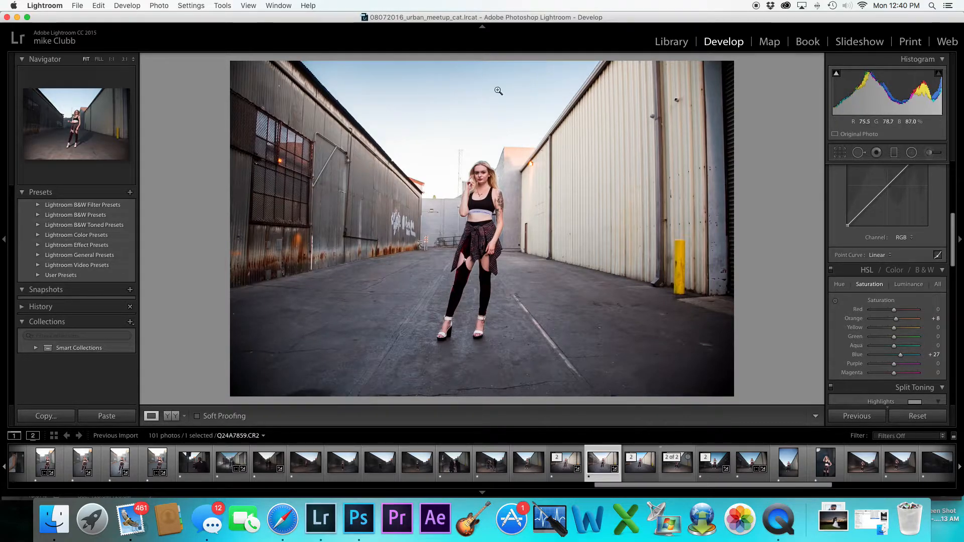
mouse_move(902, 358)
left_mouse_down()
mouse_move(935, 359)
mouse_move(899, 357)
left_mouse_up()
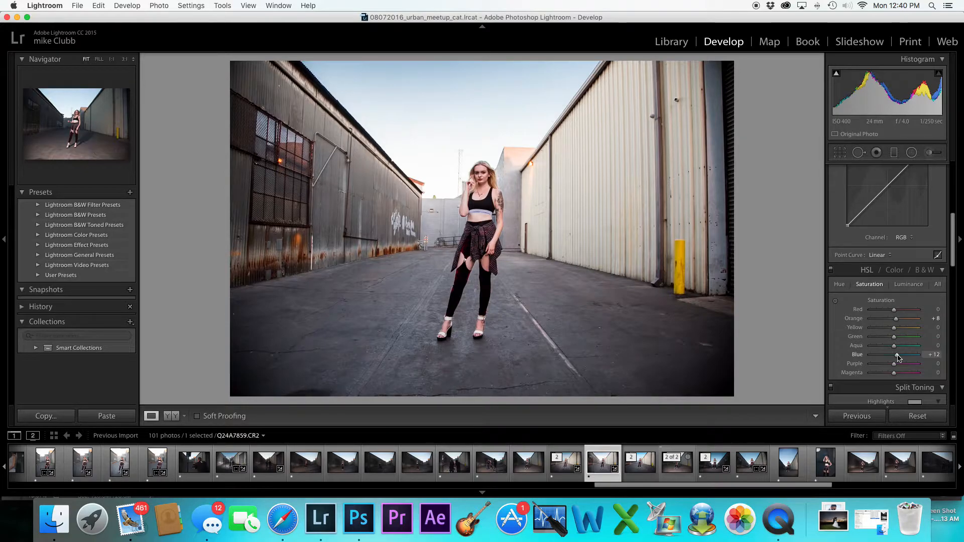
left_click_drag(897, 349, 902, 349)
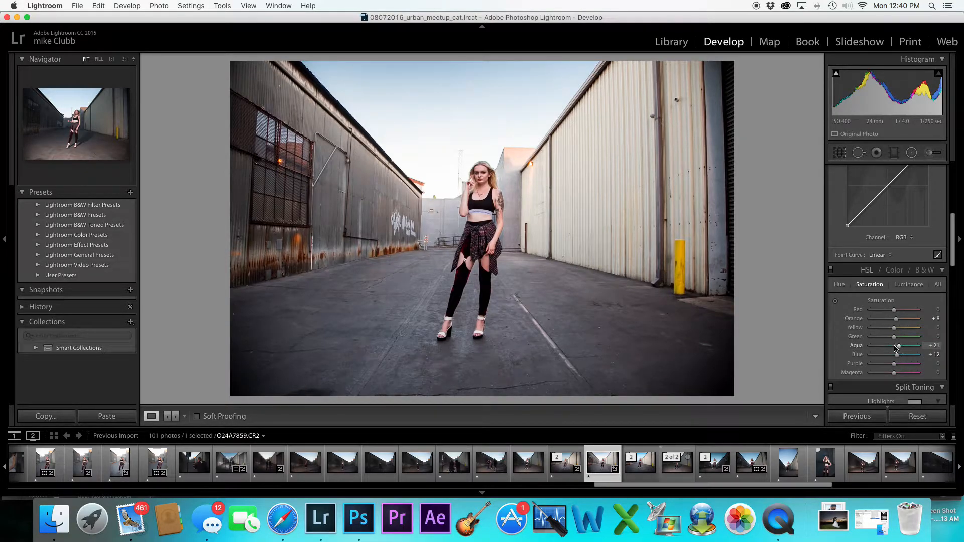
Set Vibrance to +20
scroll(865, 343, "down", 5)
scroll(865, 343, "up", 10)
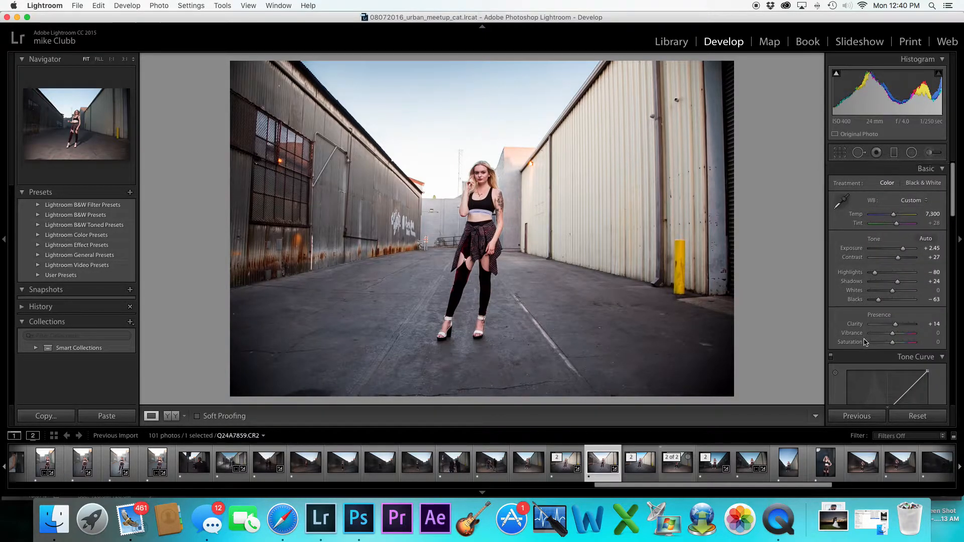
scroll(893, 343, "down", 1)
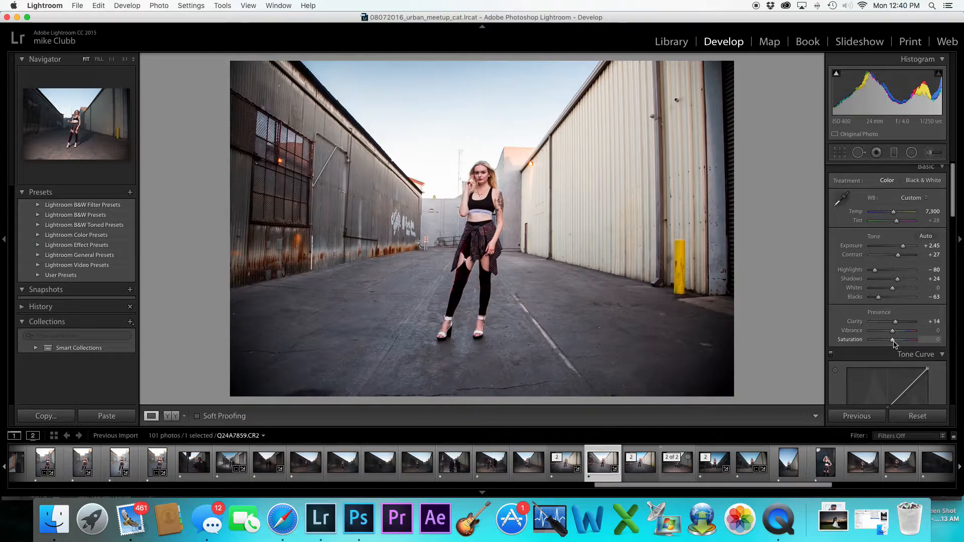
left_click_drag(893, 332, 898, 334)
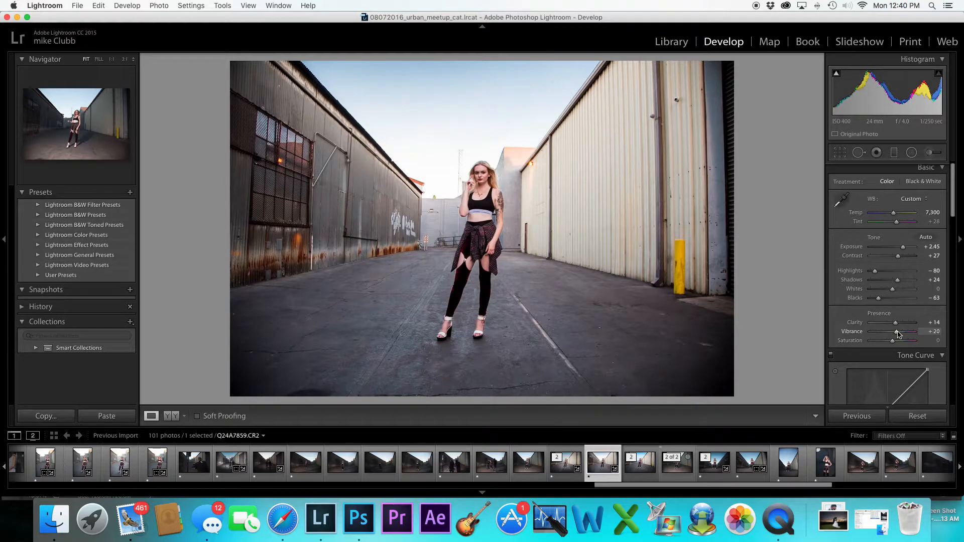
Set the sharpening Amount to 48
scroll(886, 333, "down", 15)
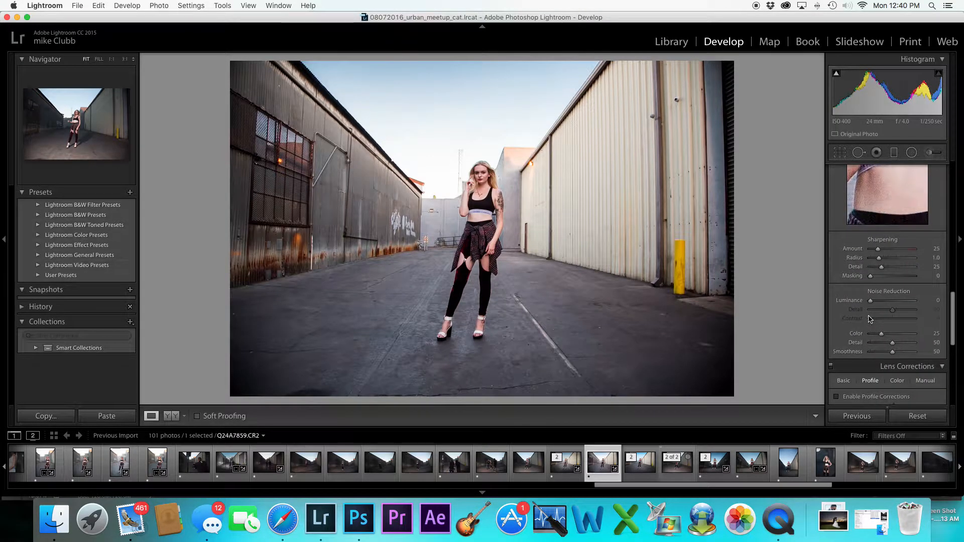
scroll(870, 319, "down", 4)
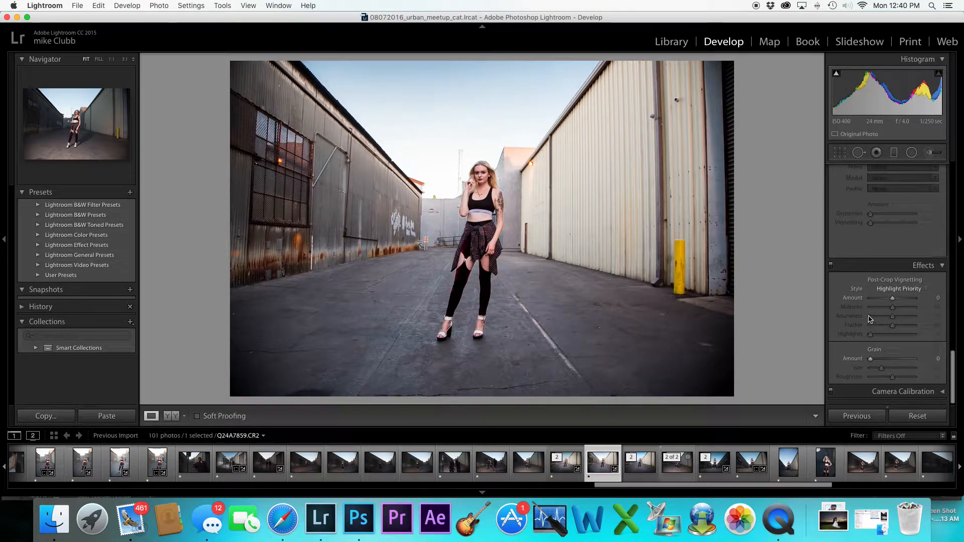
scroll(870, 319, "up", 5)
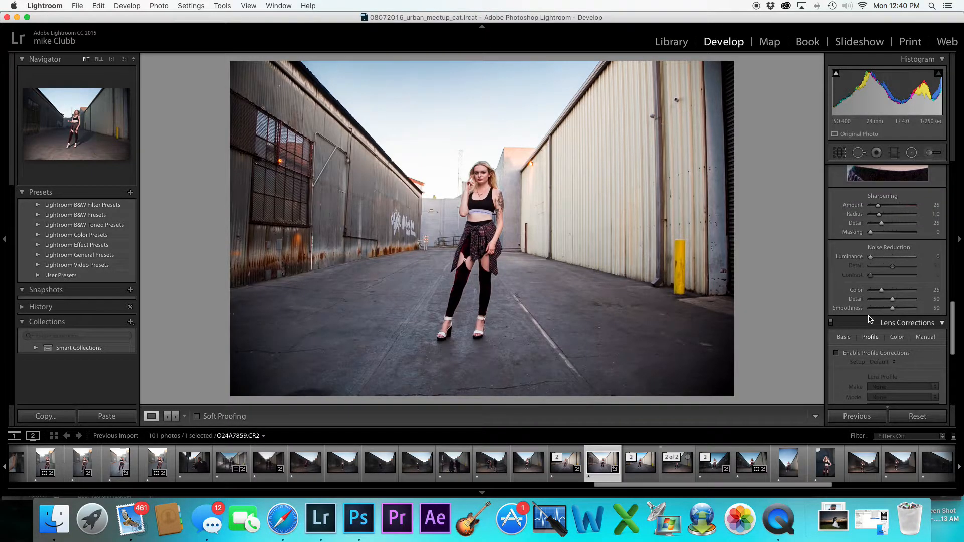
scroll(882, 236, "up", 2)
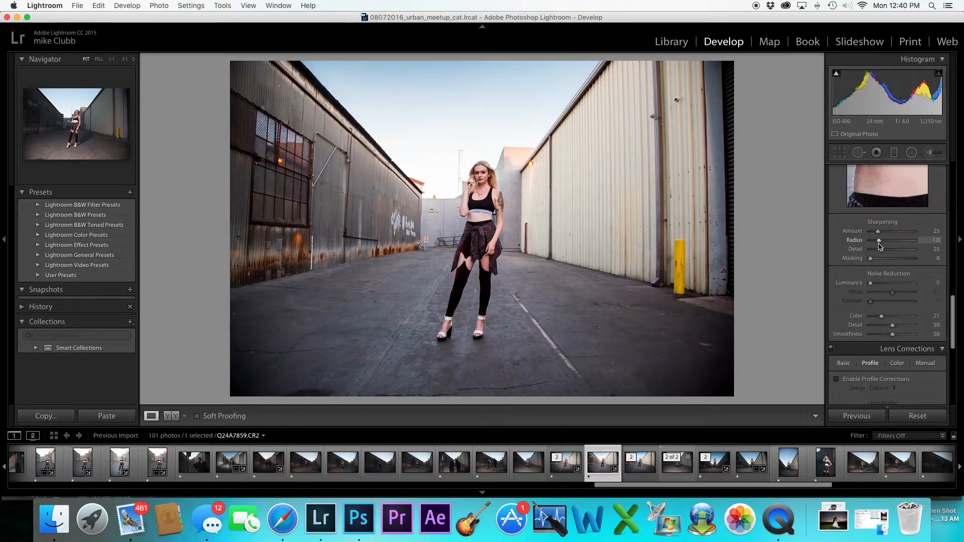
scroll(856, 245, "up", 4)
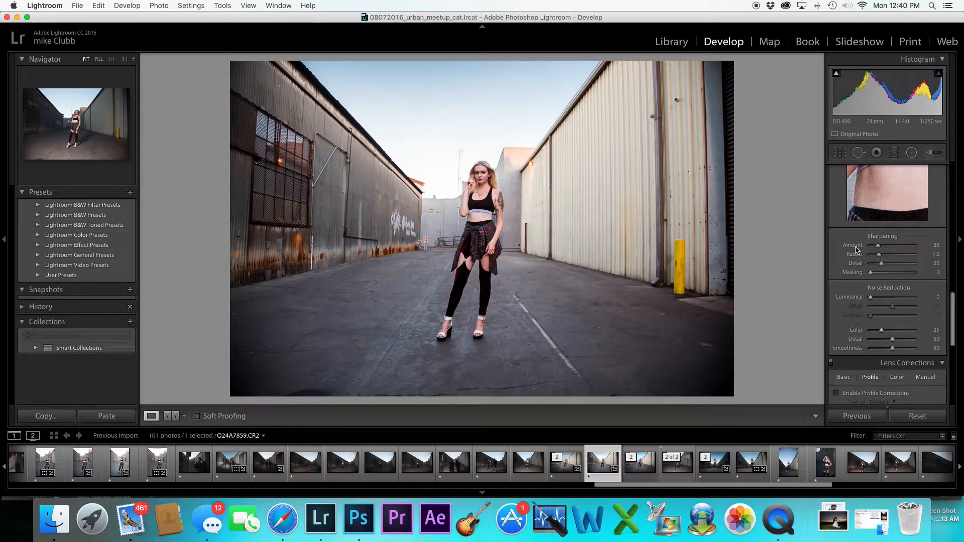
scroll(855, 247, "up", 1)
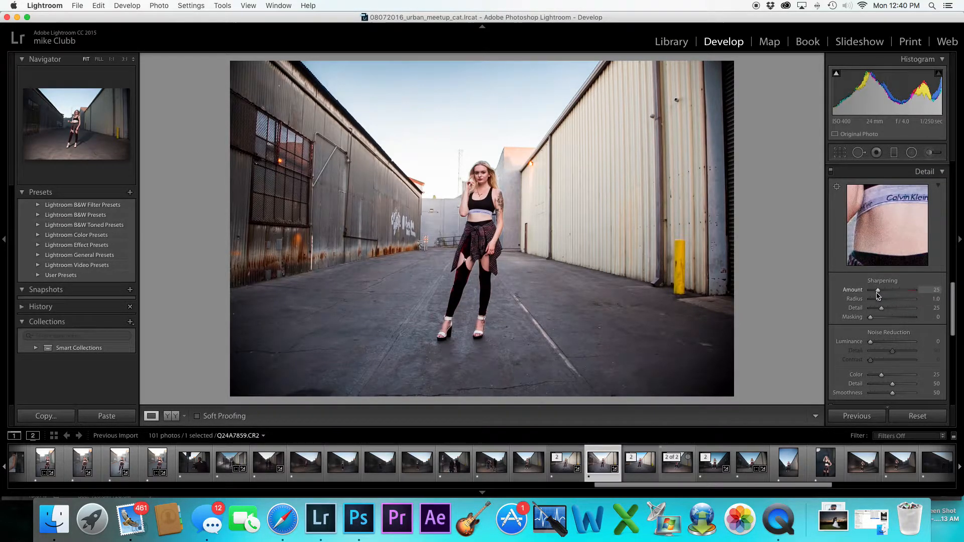
scroll(878, 295, "up", 1)
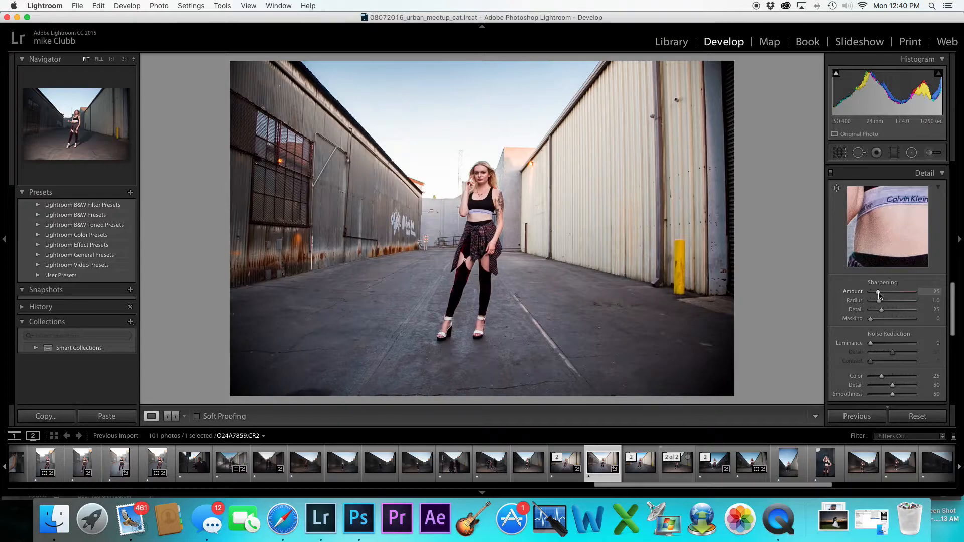
left_click_drag(879, 296, 884, 294)
Set luminance noise reduction to 16
scroll(883, 297, "down", 1)
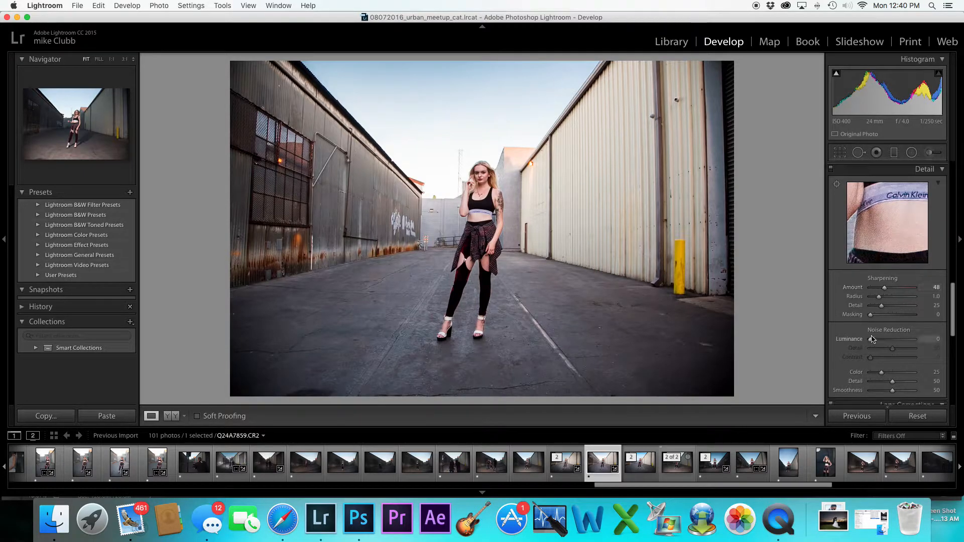
left_click_drag(873, 342, 879, 343)
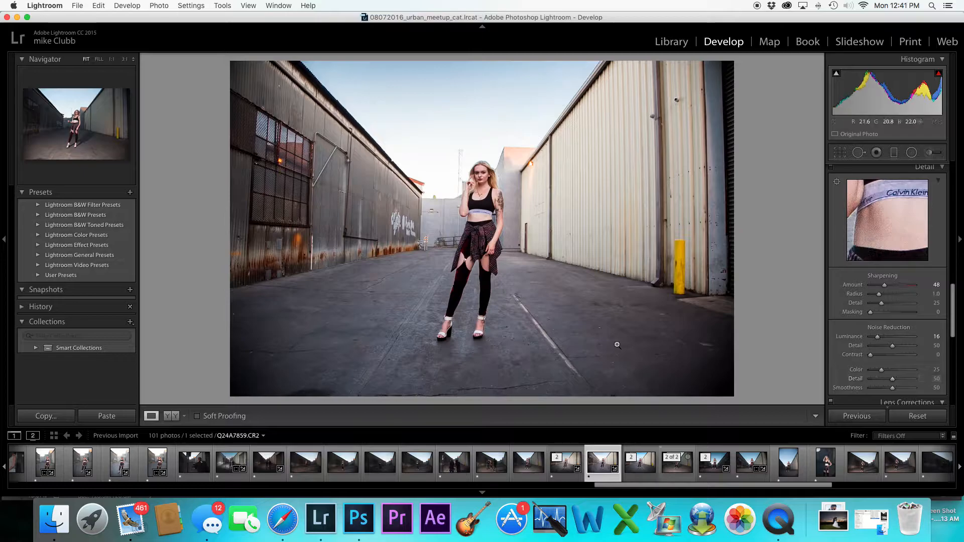
Set color noise reduction to 100 and its Detail to 75
left_click(597, 345)
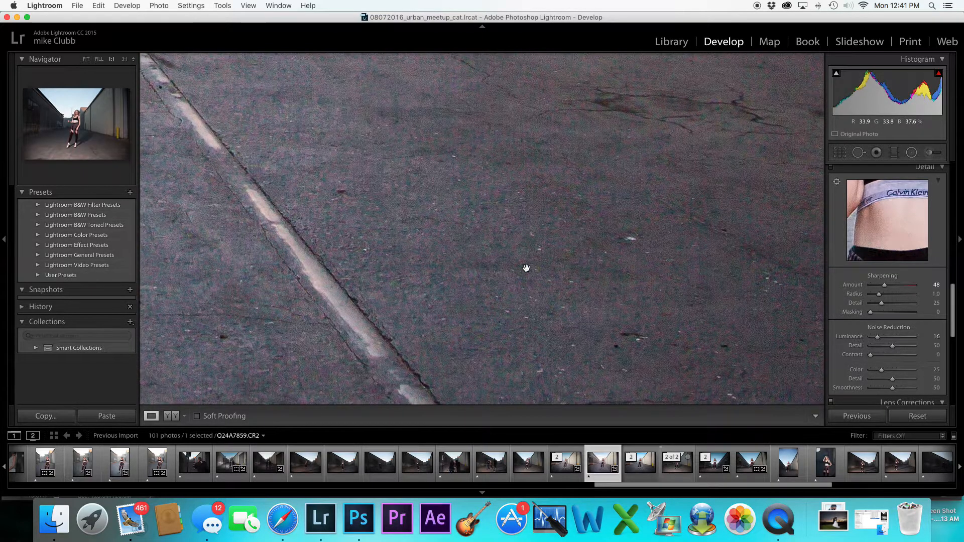
left_click(570, 229)
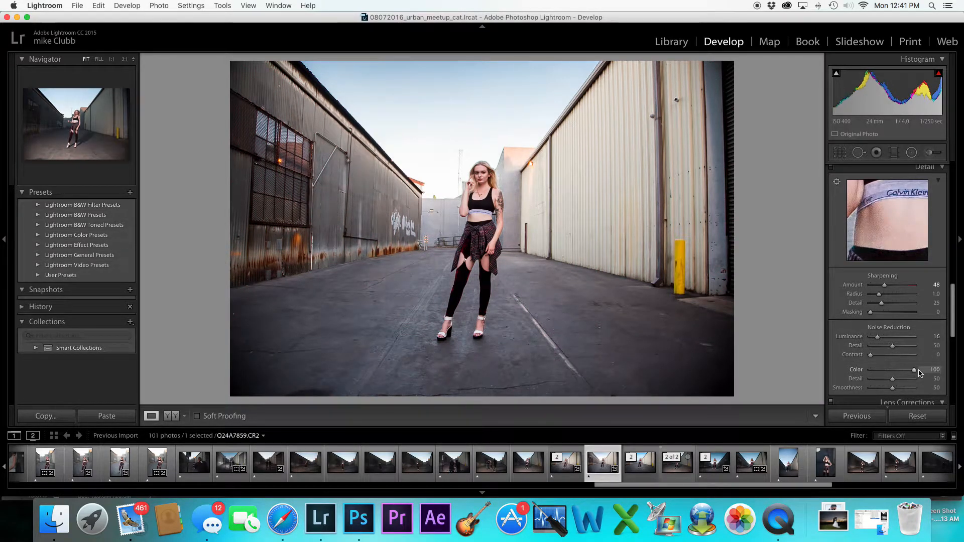
left_click(613, 355)
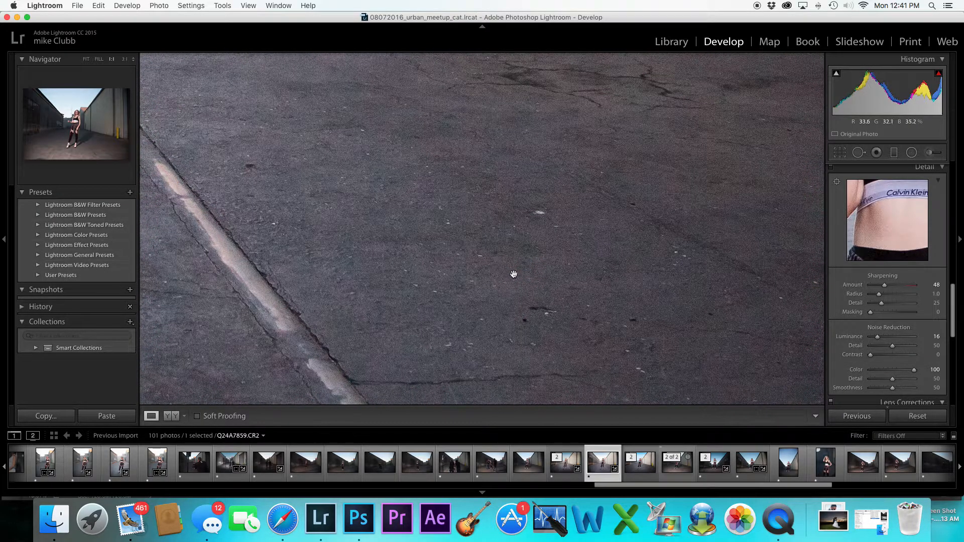
left_click(903, 380)
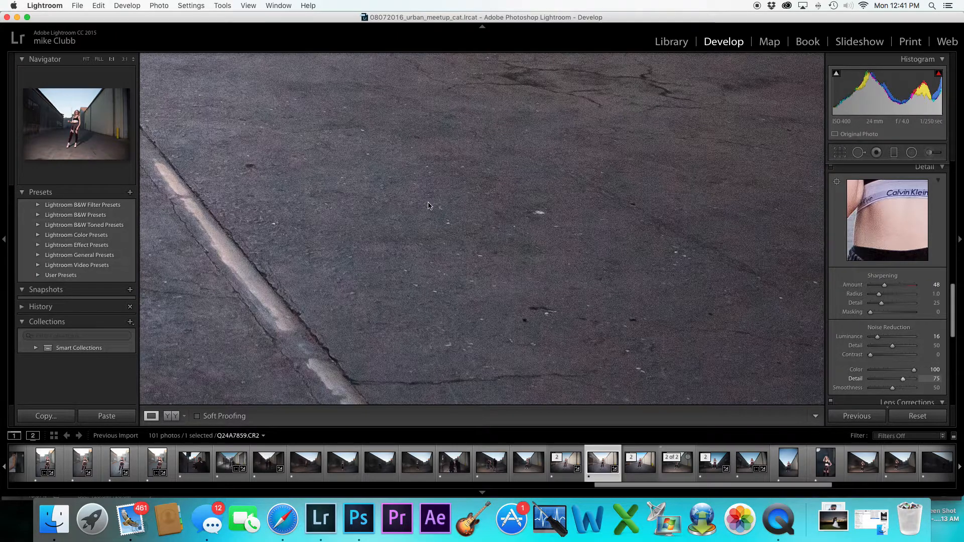
left_click(514, 234)
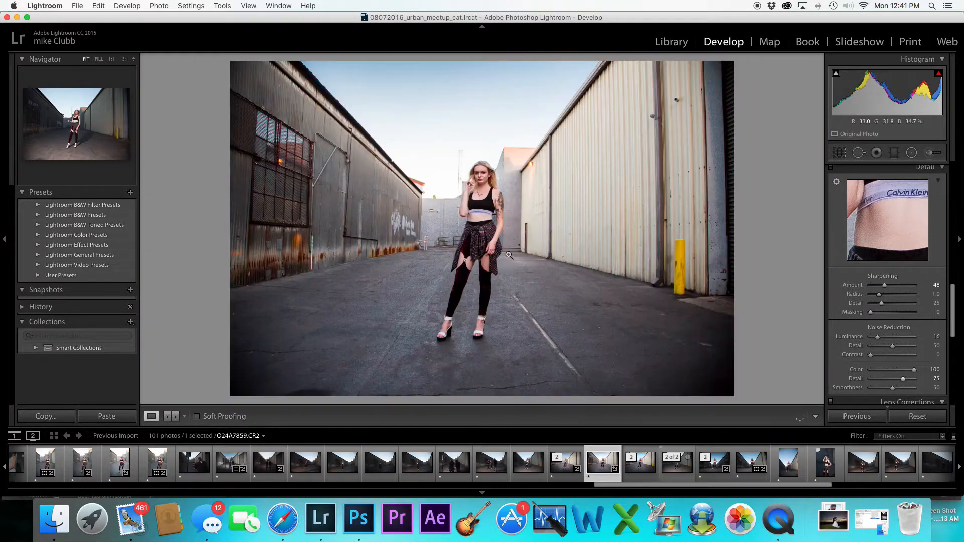
Set Purple saturation to -58 and Magenta saturation to -100
scroll(854, 278, "up", 6)
scroll(852, 279, "up", 1)
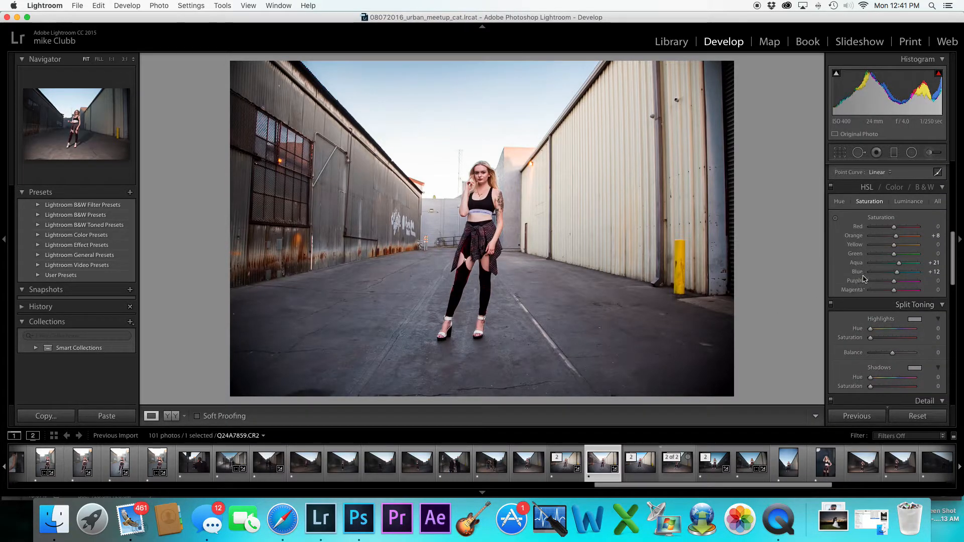
mouse_move(894, 291)
left_mouse_down()
mouse_move(854, 294)
mouse_move(881, 284)
left_mouse_up()
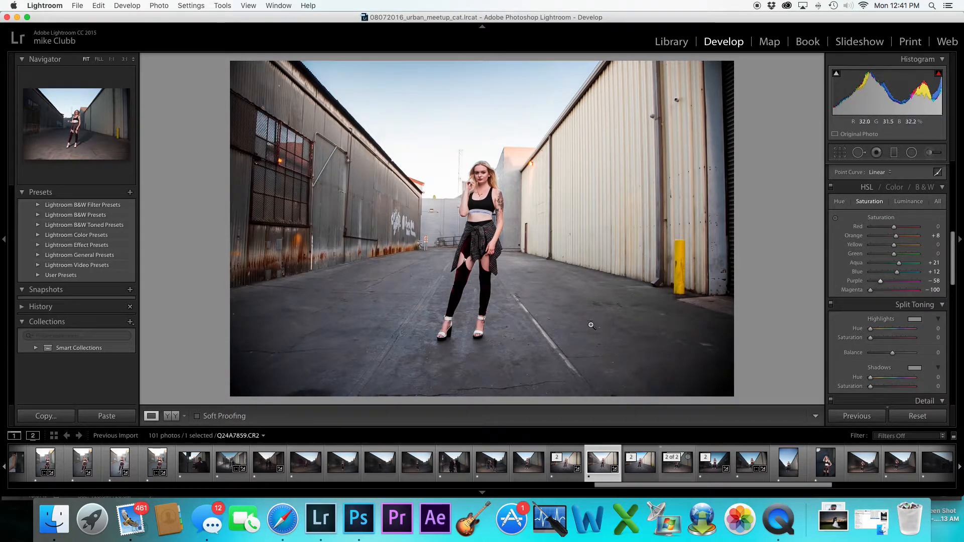
Inspect the pavement up close and compare the adjusted raw portrait with its previously edited version
left_click(592, 325)
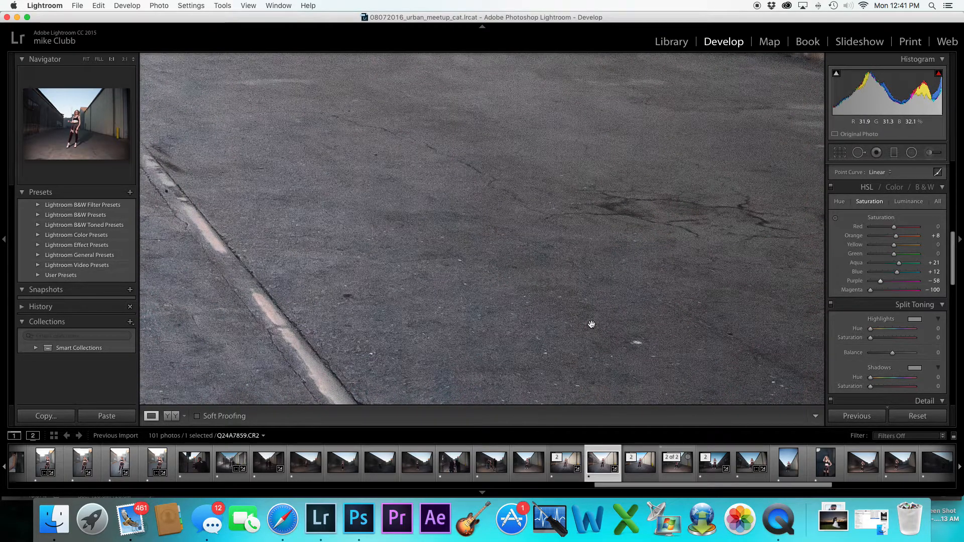
left_click(591, 324)
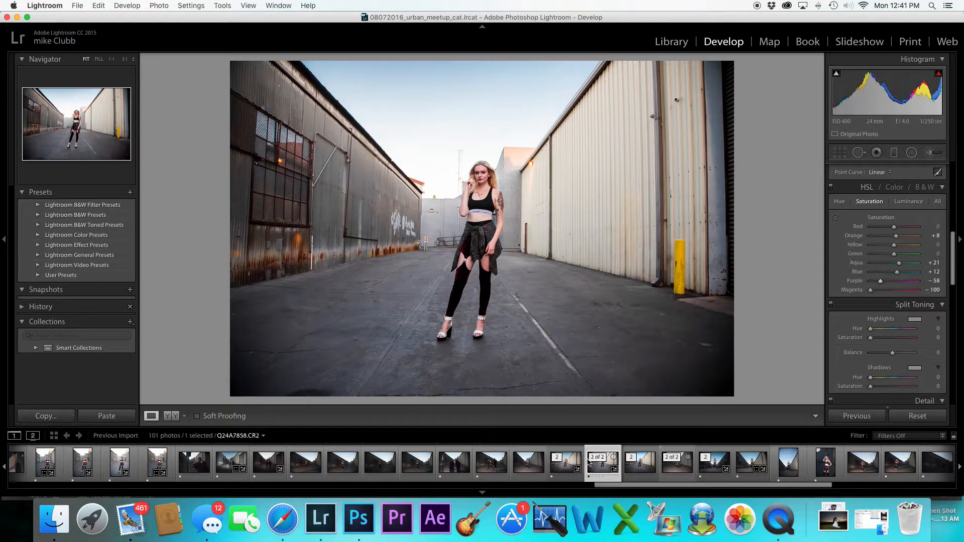
left_click(563, 466)
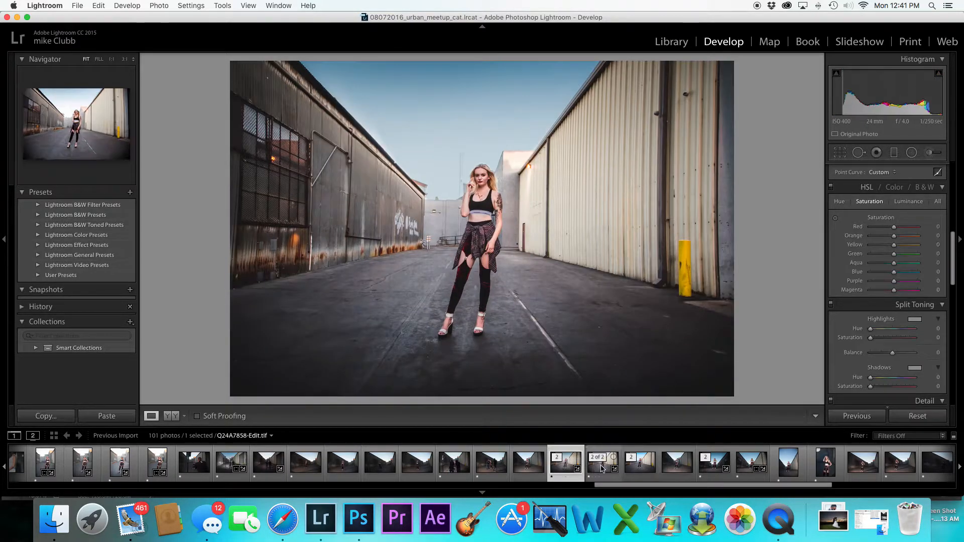
left_click(603, 468)
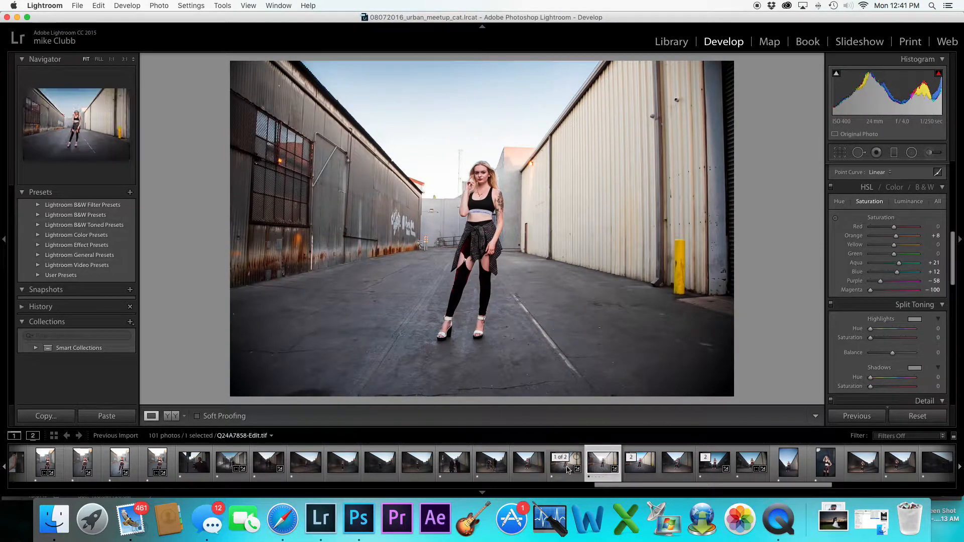
left_click(563, 470)
left_click(602, 467)
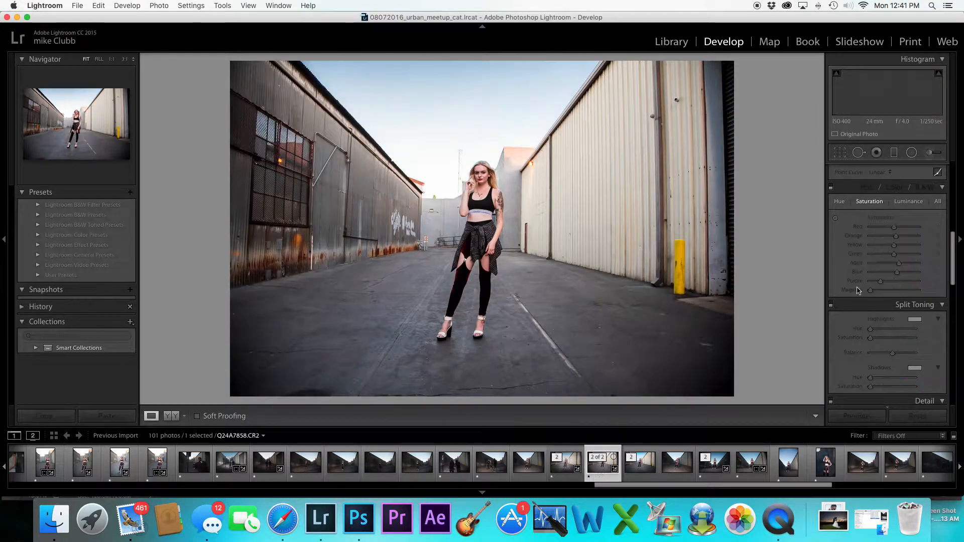
Compare the raw portrait's Detail and HSL settings with those of the previously edited version
scroll(910, 346, "down", 5)
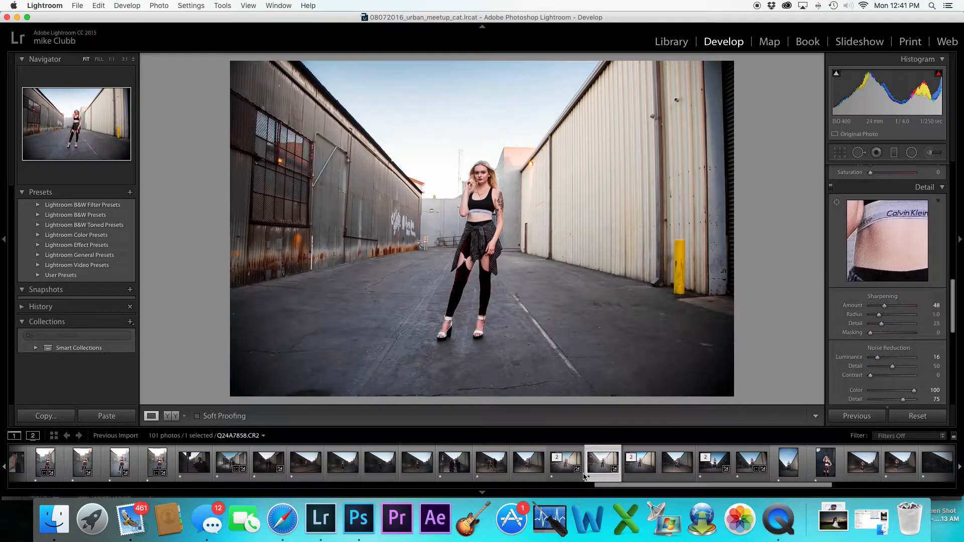
left_click(565, 469)
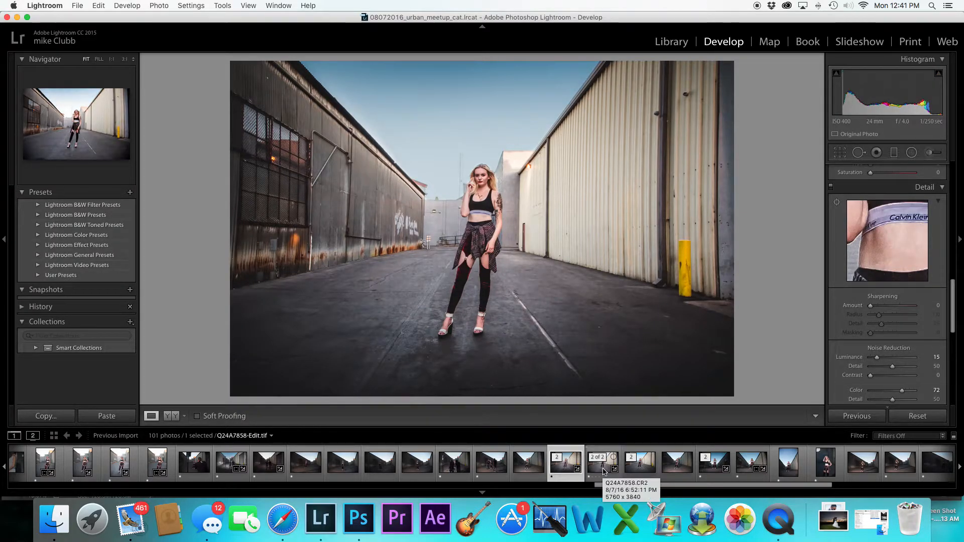
left_click(603, 469)
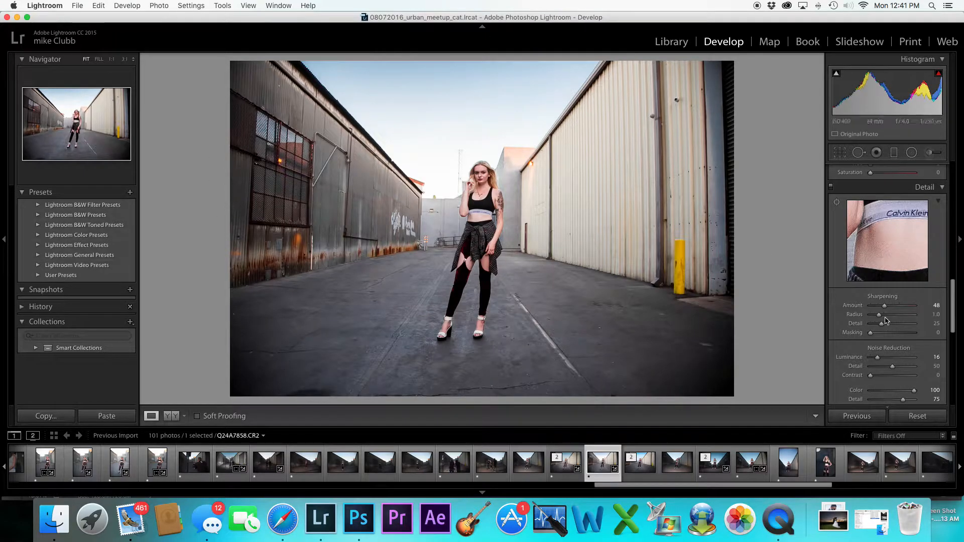
scroll(884, 324, "up", 10)
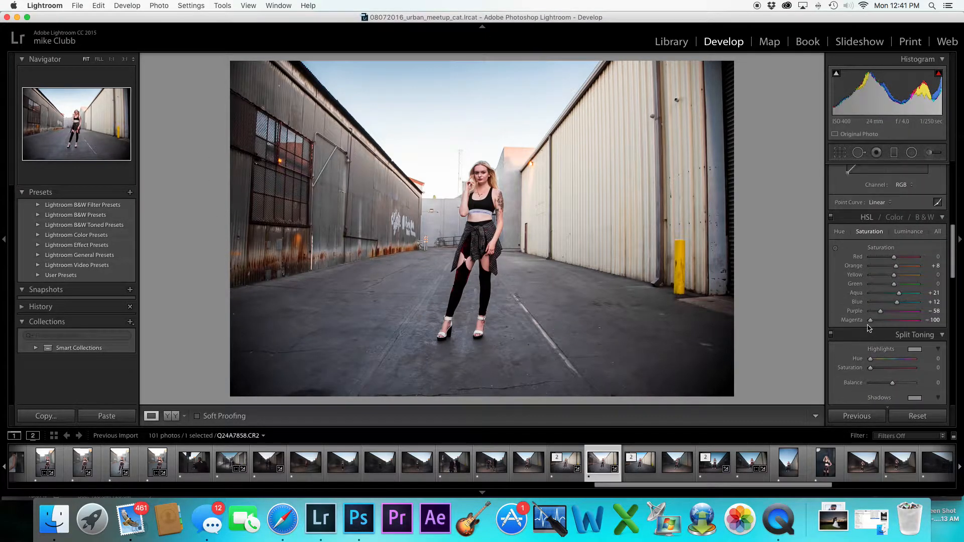
scroll(869, 328, "down", 10)
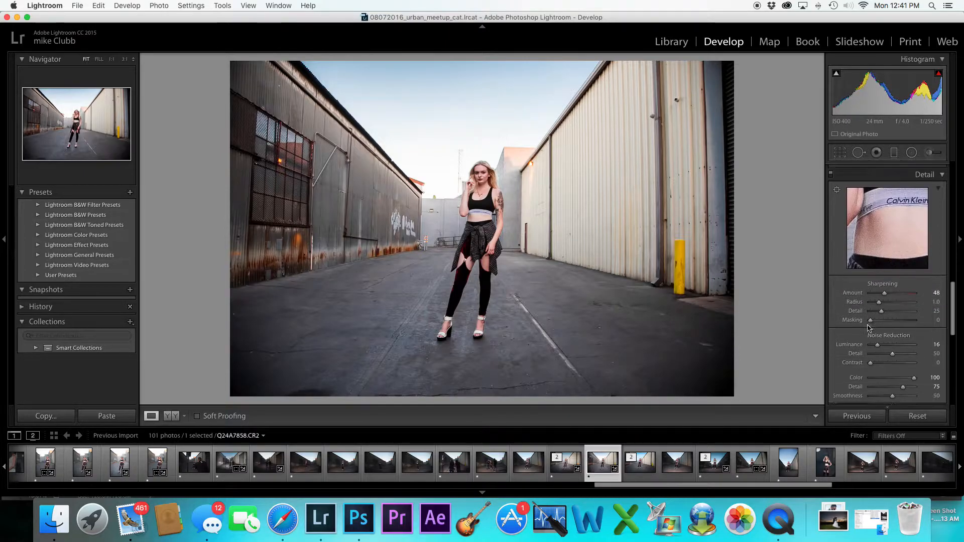
scroll(869, 328, "down", 3)
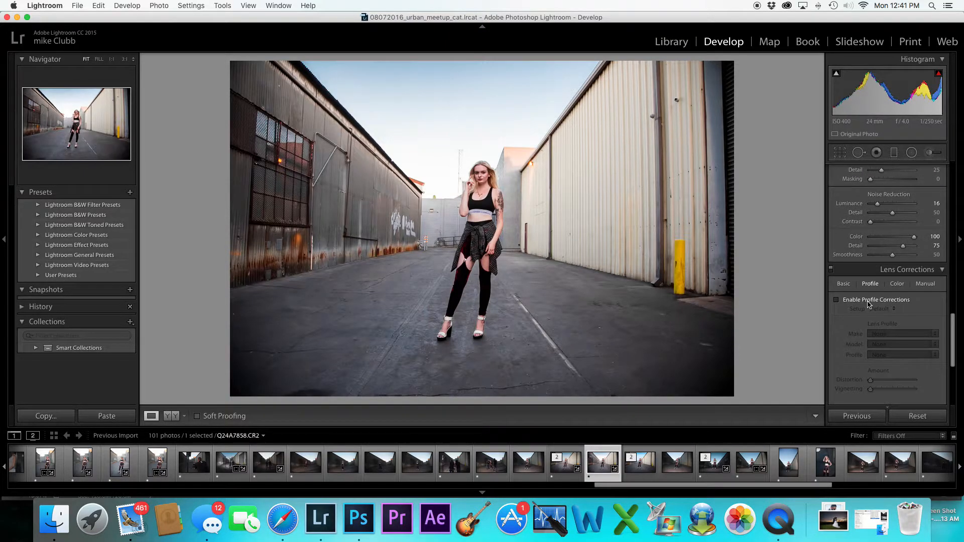
Enable lens profile corrections and nudge the crop's lower-right corner slightly
left_click(868, 301)
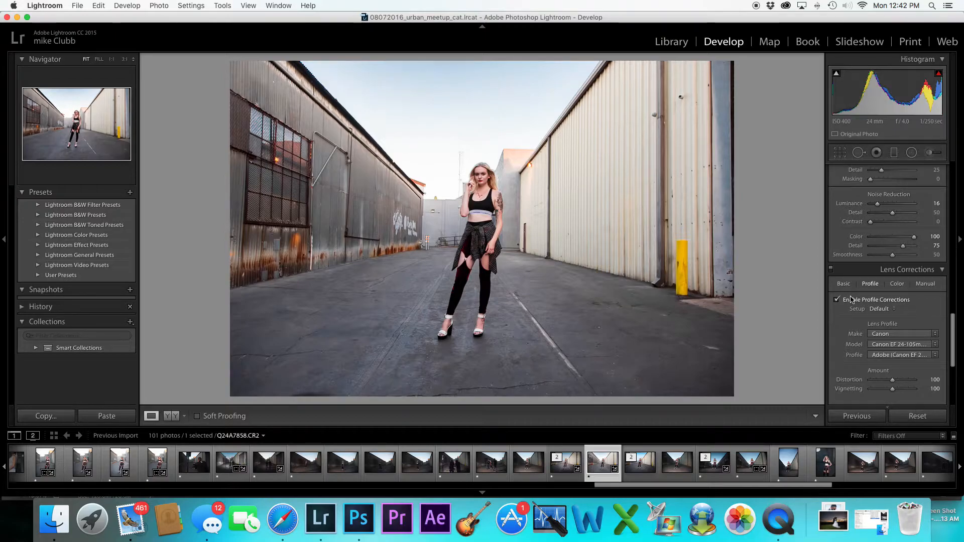
left_click(839, 152)
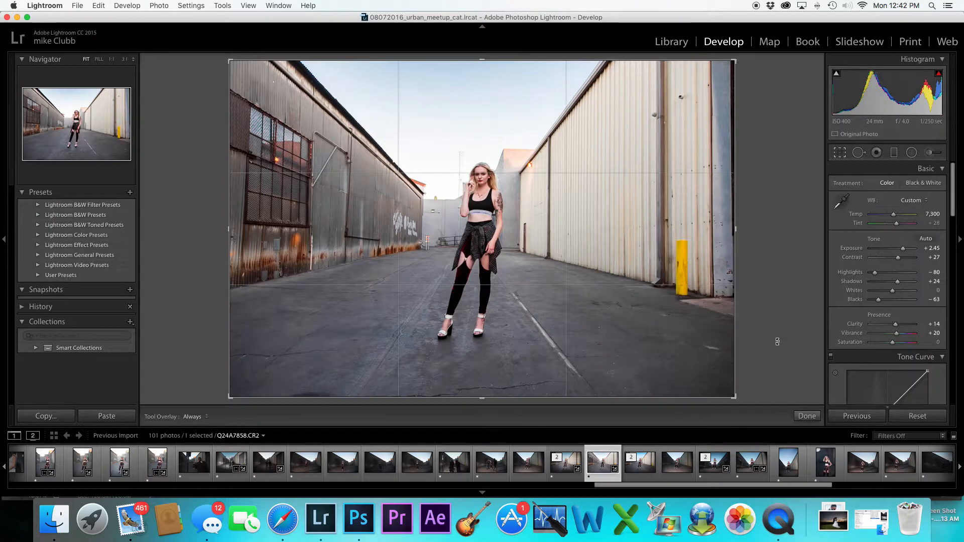
left_click_drag(738, 399, 736, 405)
left_click(808, 416)
Toggle lens profile corrections off and on to compare their effect on the photo
scroll(855, 358, "down", 5)
scroll(854, 358, "down", 10)
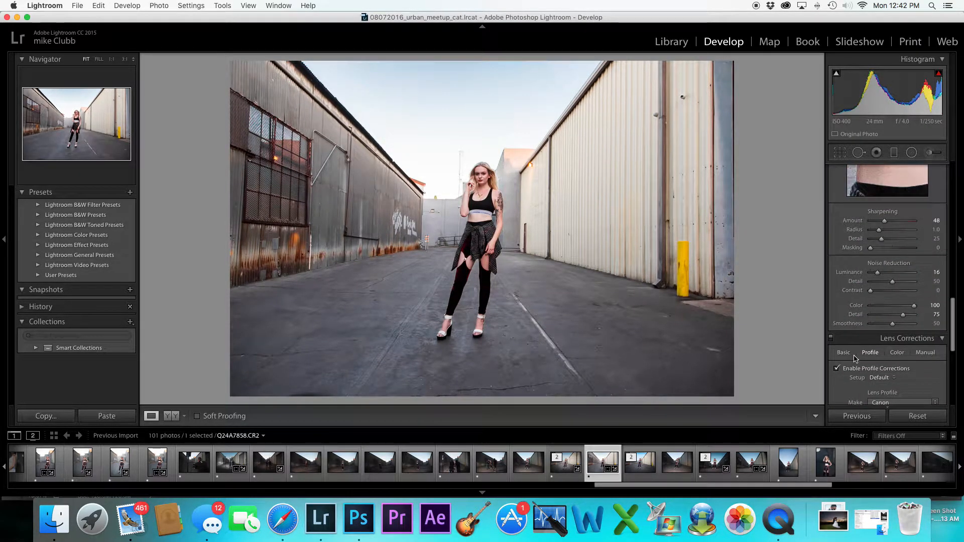
scroll(855, 358, "down", 2)
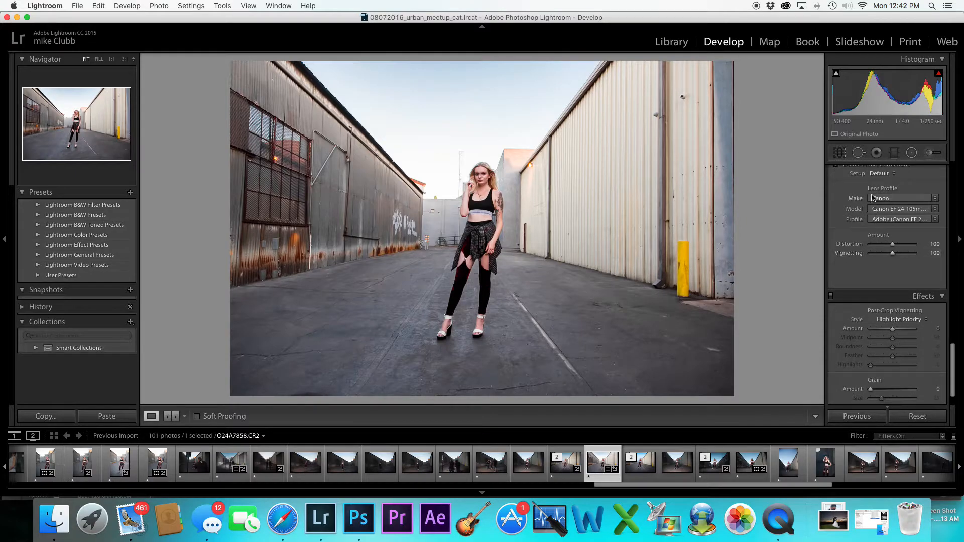
scroll(844, 256, "up", 2)
left_click(837, 190)
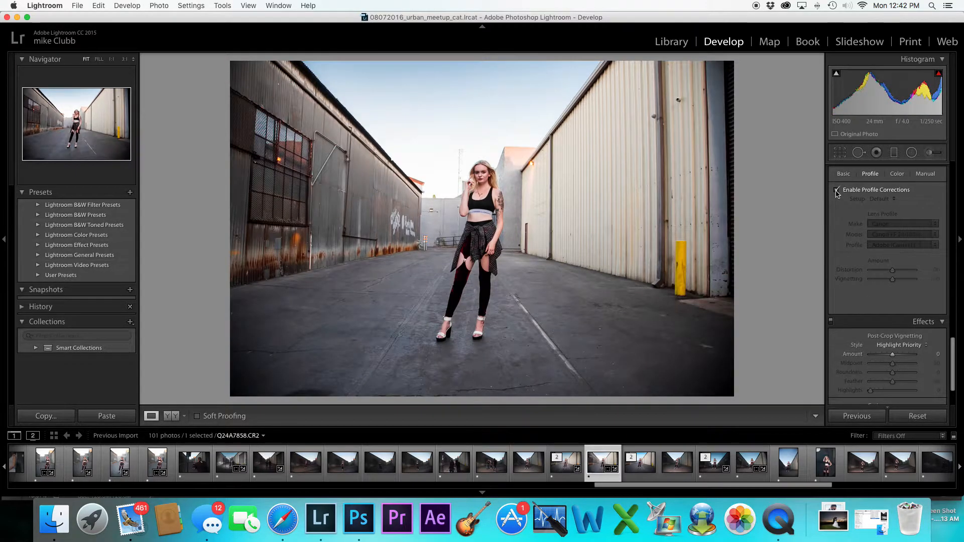
left_click(837, 191)
left_click(836, 191)
left_click(837, 190)
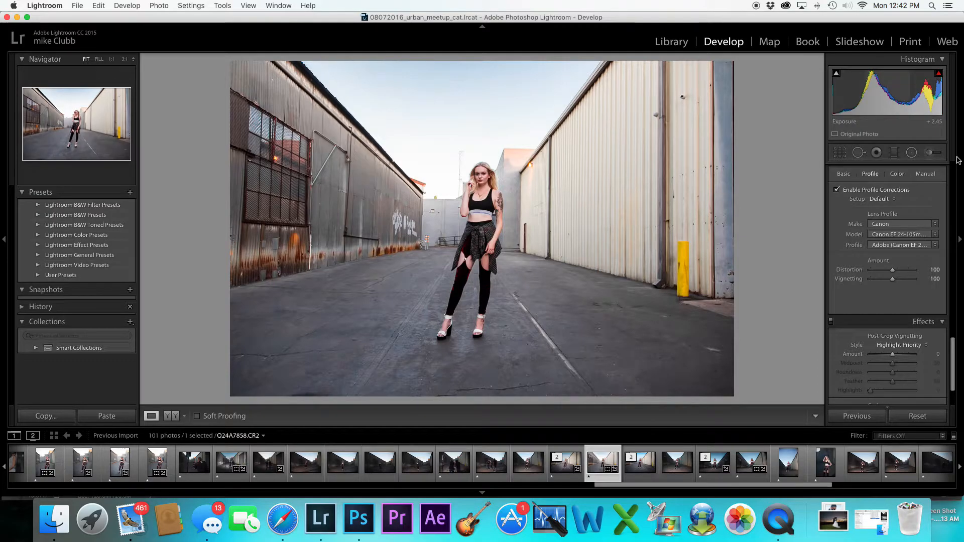
Experiment with the post-crop vignette sliders, then reset its Amount to 0
scroll(863, 313, "up", 3)
scroll(864, 314, "down", 6)
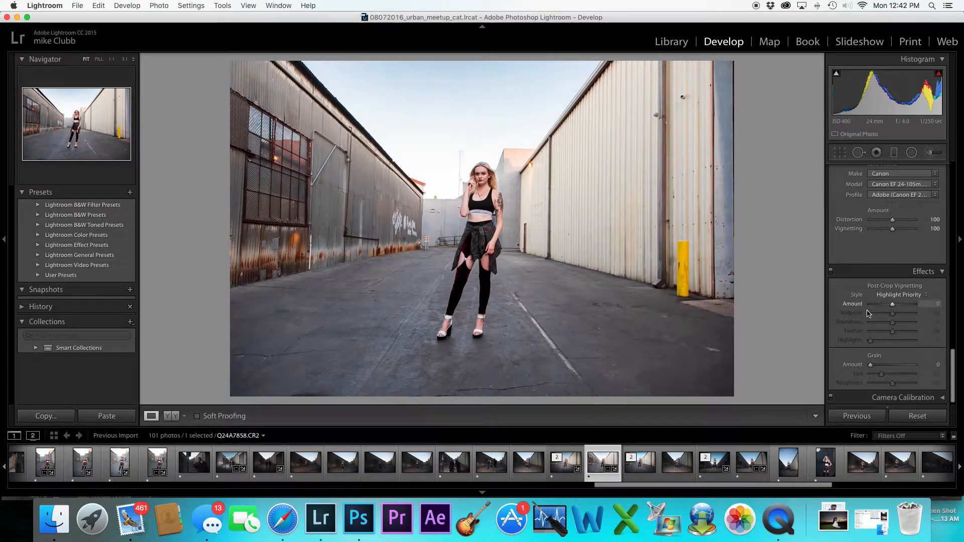
left_click_drag(893, 302, 874, 309)
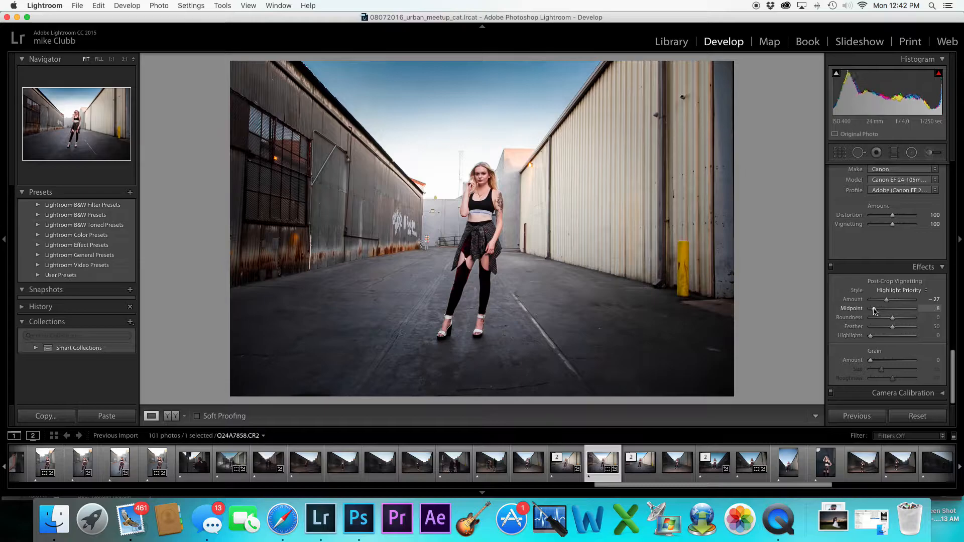
left_click(905, 327)
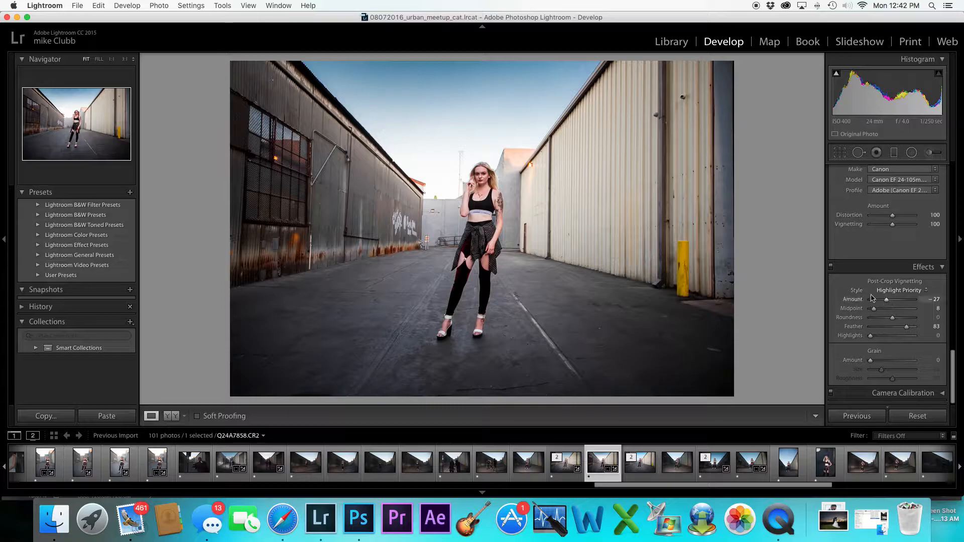
mouse_move(874, 310)
left_mouse_down()
mouse_move(888, 309)
mouse_move(895, 327)
mouse_move(896, 300)
mouse_move(890, 309)
left_mouse_up()
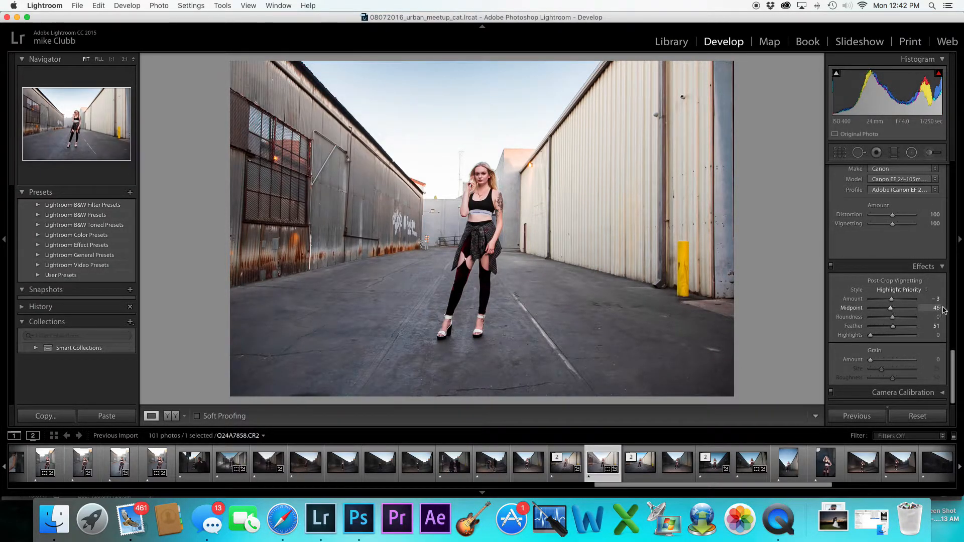
left_click(937, 300)
type("0")
key("Return")
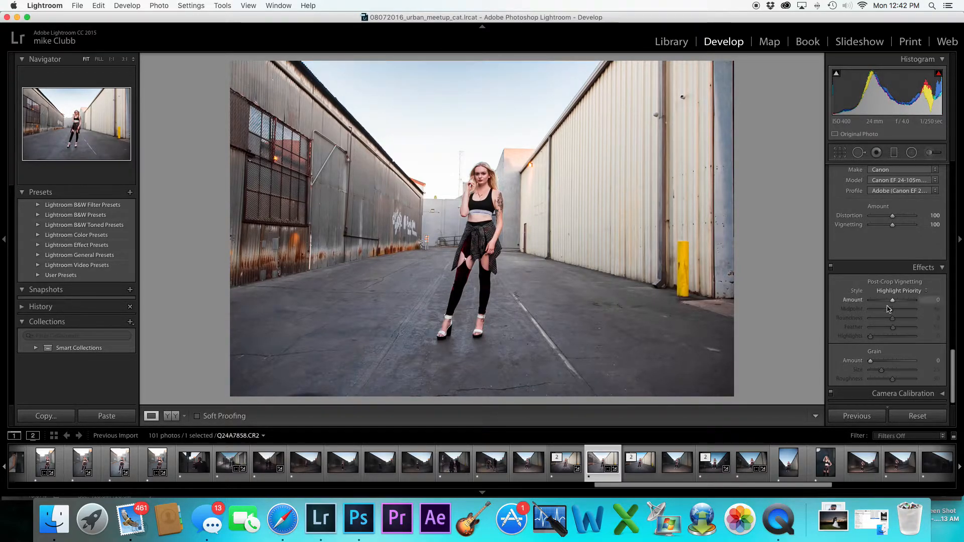
Add a post-crop vignette with Amount -24, Midpoint 0, Roundness -6 and Feather 79
left_click_drag(892, 300, 881, 300)
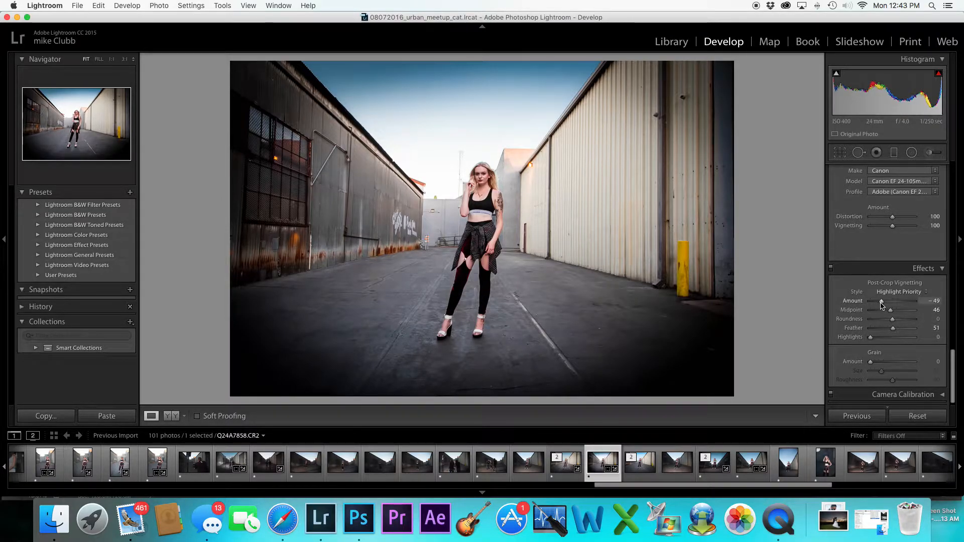
left_click_drag(882, 305, 941, 331)
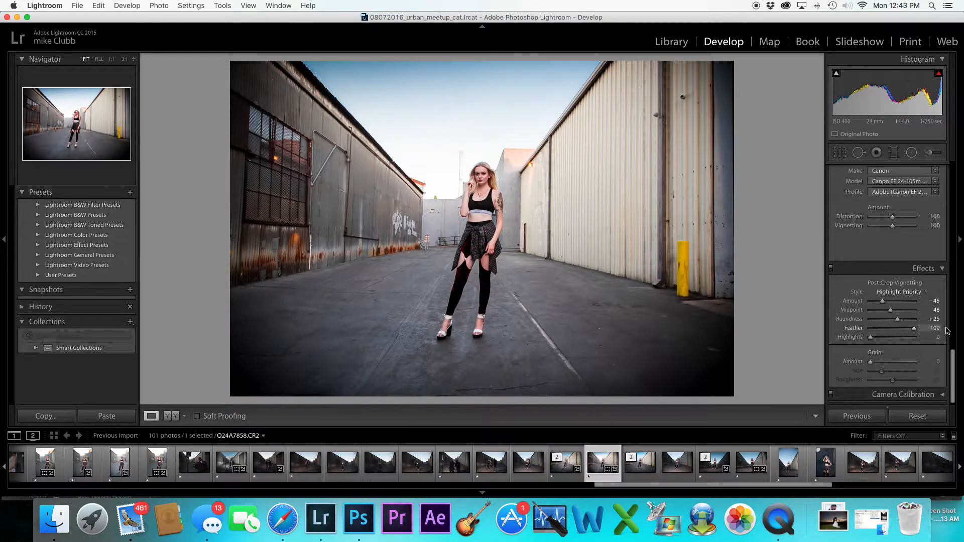
mouse_move(882, 302)
left_mouse_down()
mouse_move(874, 319)
mouse_move(890, 321)
mouse_move(869, 313)
left_mouse_up()
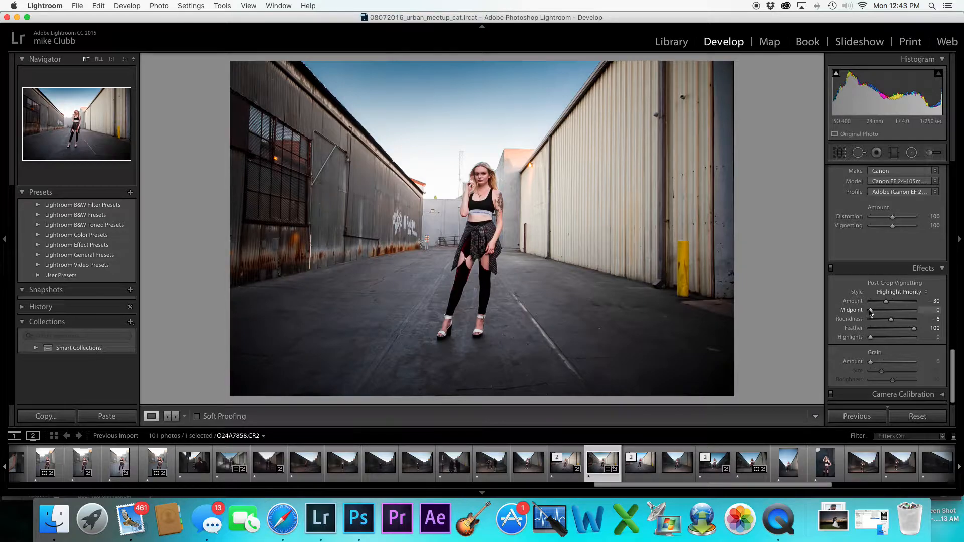
mouse_move(886, 301)
left_mouse_down()
mouse_move(910, 331)
mouse_move(887, 305)
left_mouse_up()
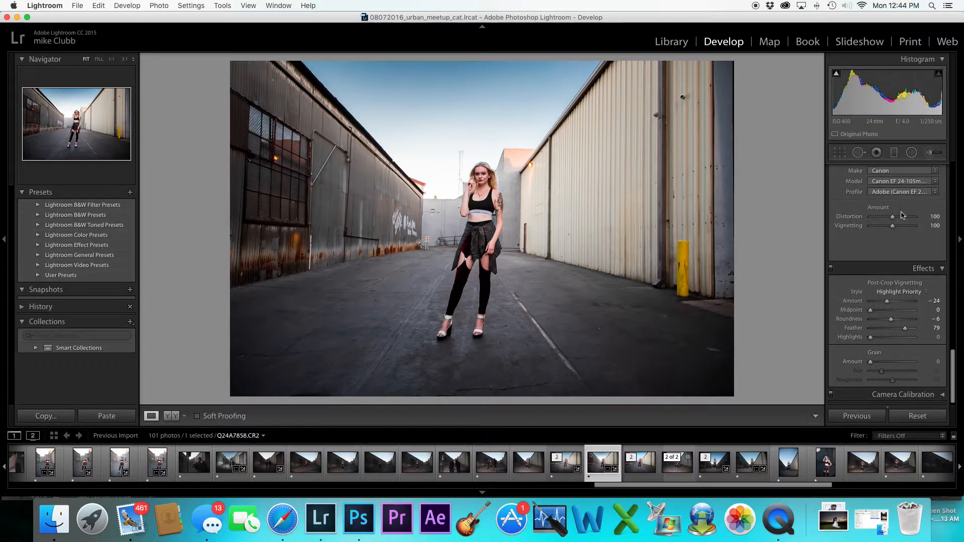
Open the adjusted raw photo for editing in Adobe Photoshop CC 2015
scroll(910, 181, "up", 8)
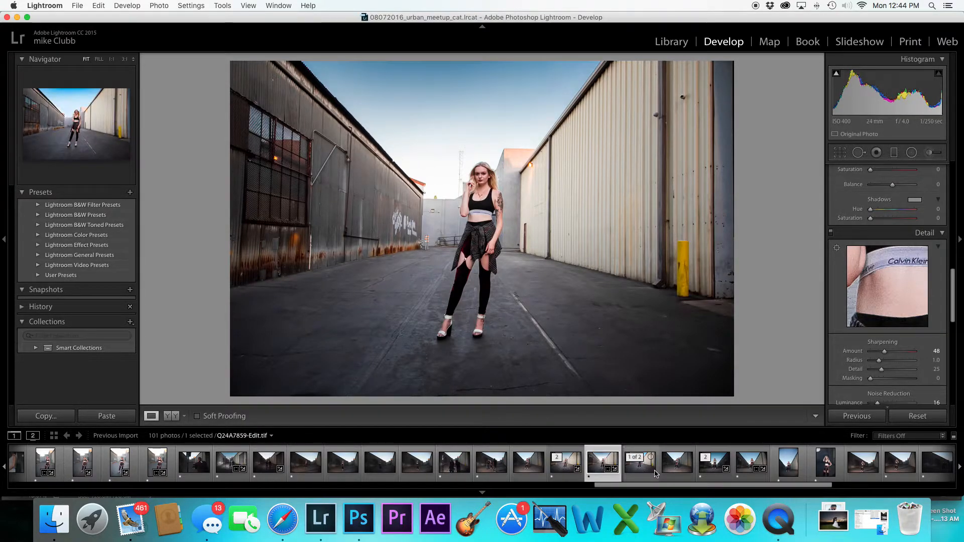
right_click(603, 472)
mouse_move(699, 275)
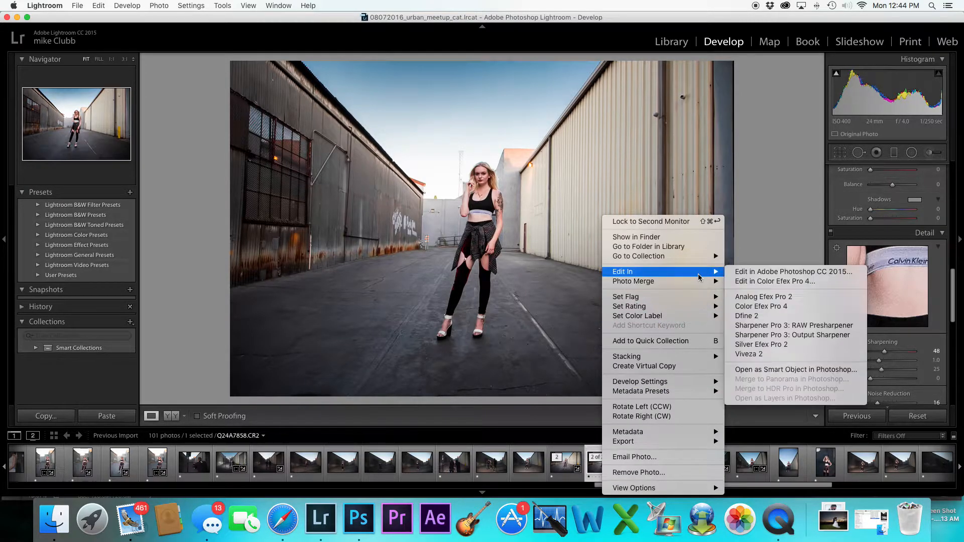
left_click(815, 275)
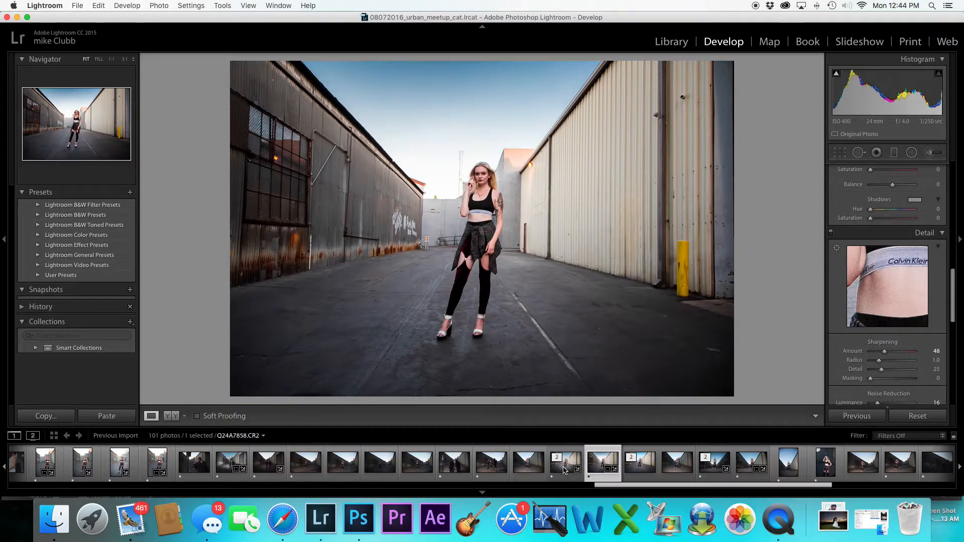
Compare the newly opened Photoshop document with the previously edited Q24A7859-Edit.tif across the open tabs
left_click(564, 470)
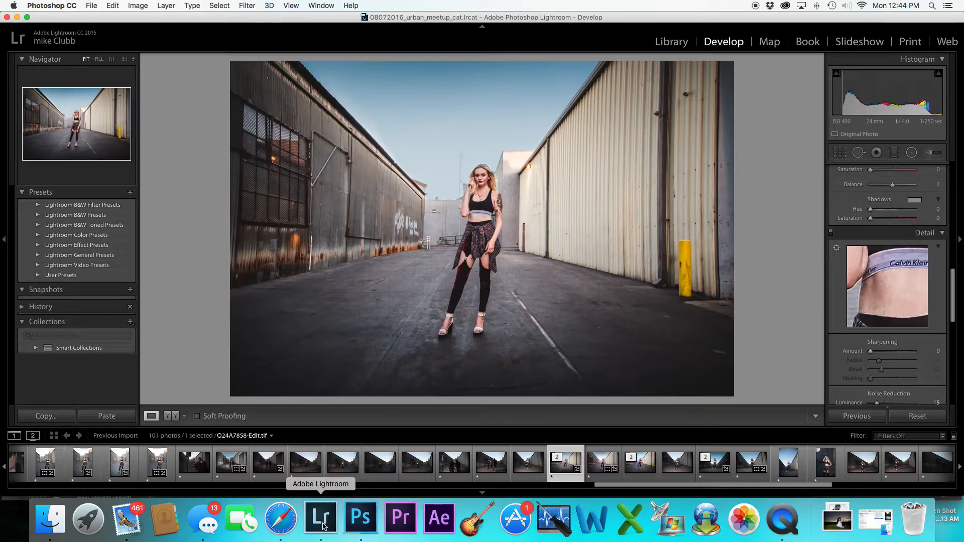
left_click(349, 515)
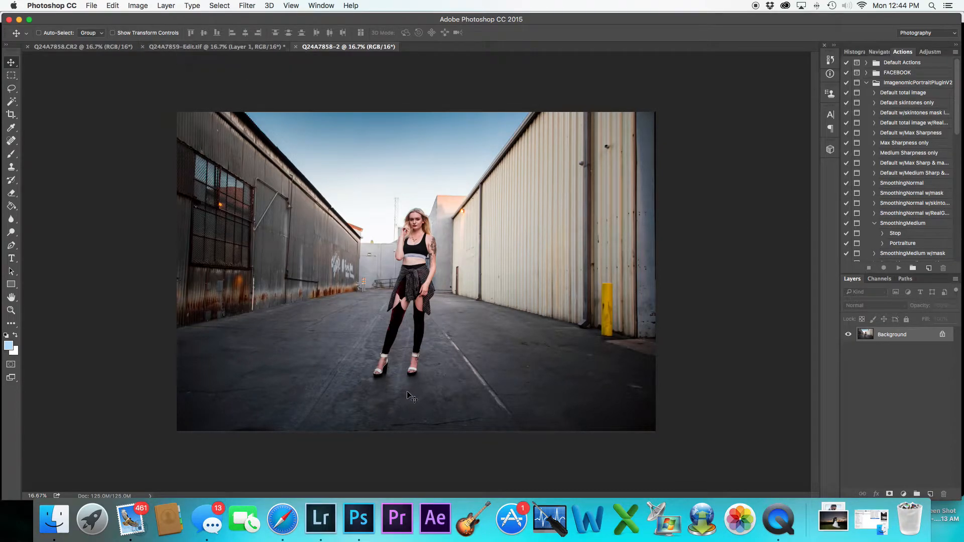
left_click(319, 518)
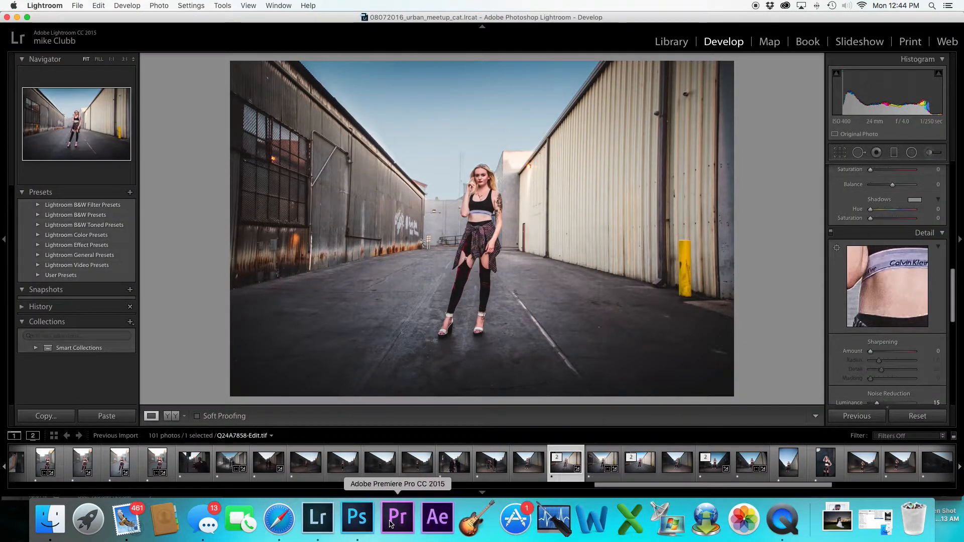
left_click(373, 519)
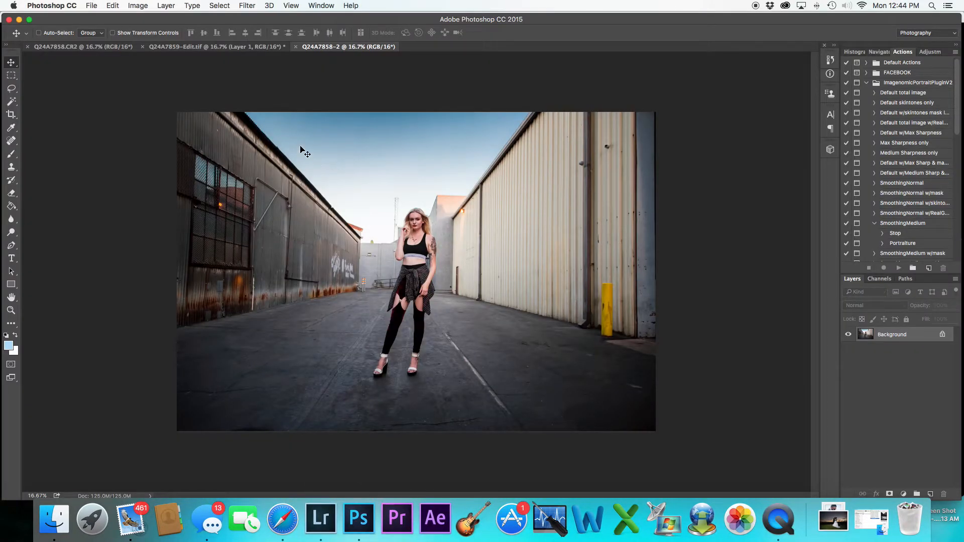
left_click(215, 49)
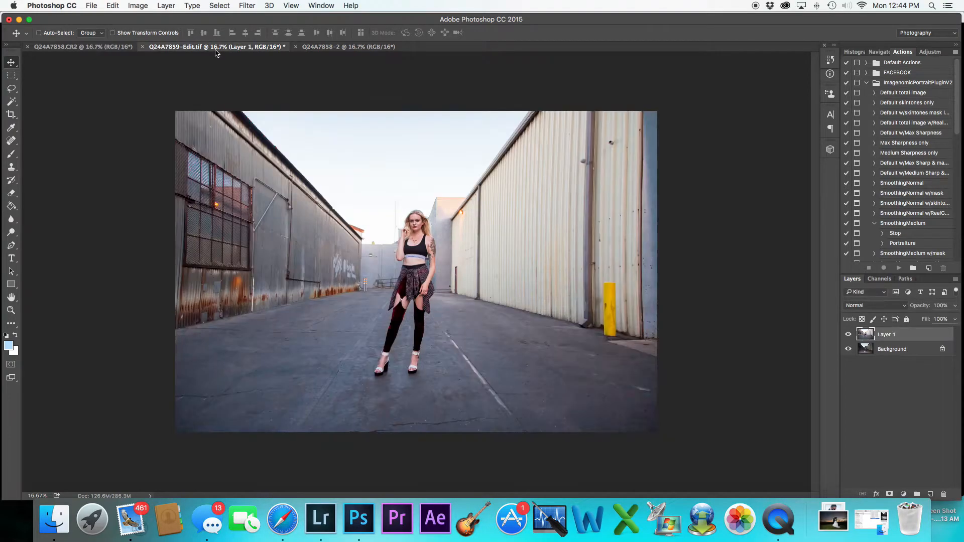
left_click(365, 47)
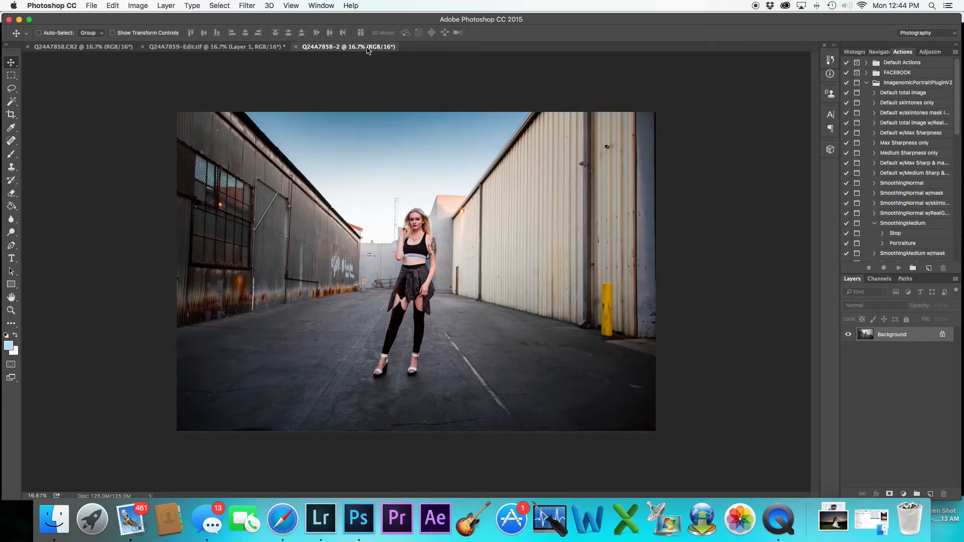
left_click(238, 48)
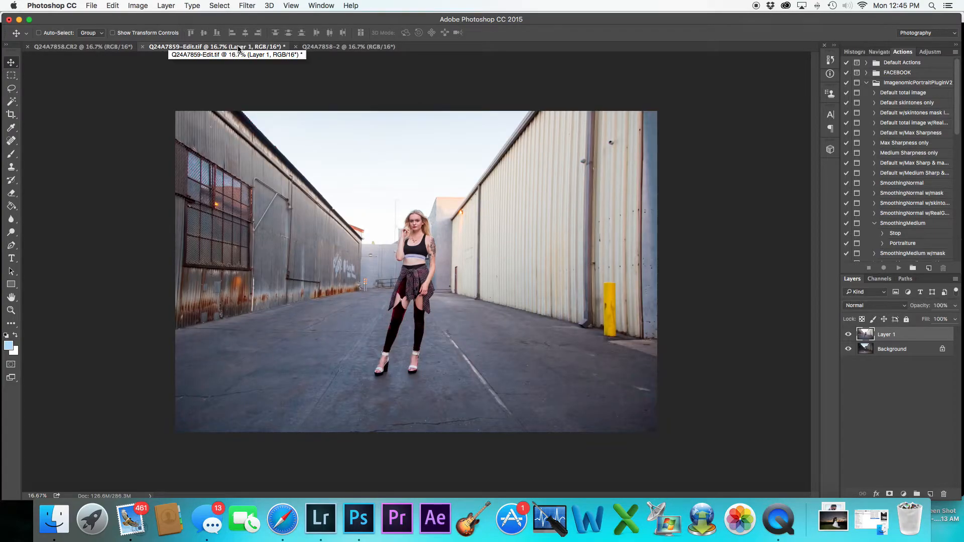
left_click(323, 47)
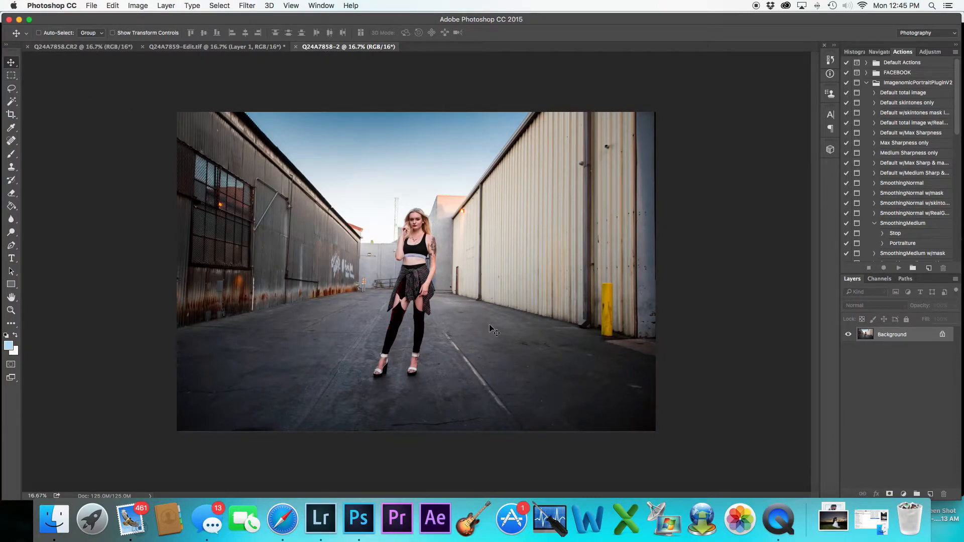
left_click(244, 48)
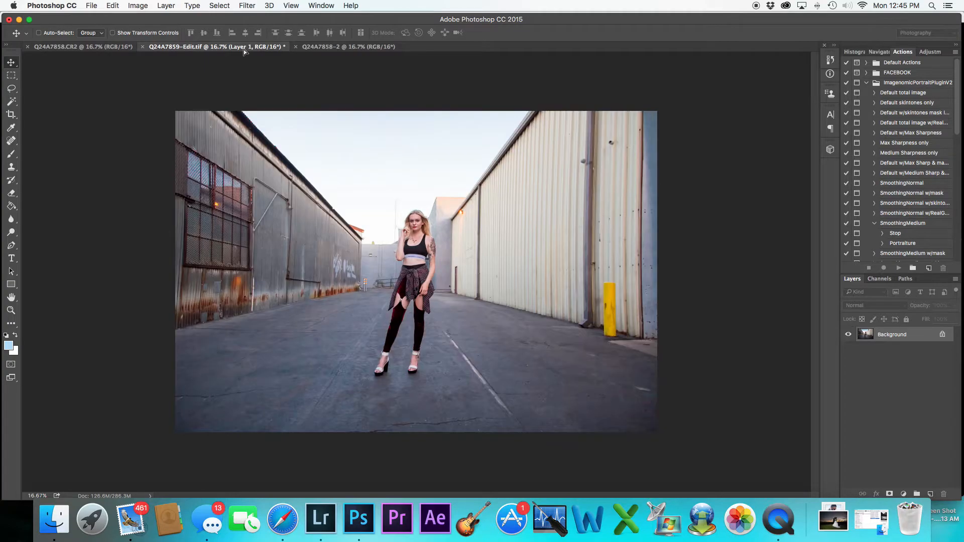
Paste the copied image as a new layer into Q24A7859-Edit.tif and drag it into position
key("super+v")
left_click_drag(381, 226, 428, 247)
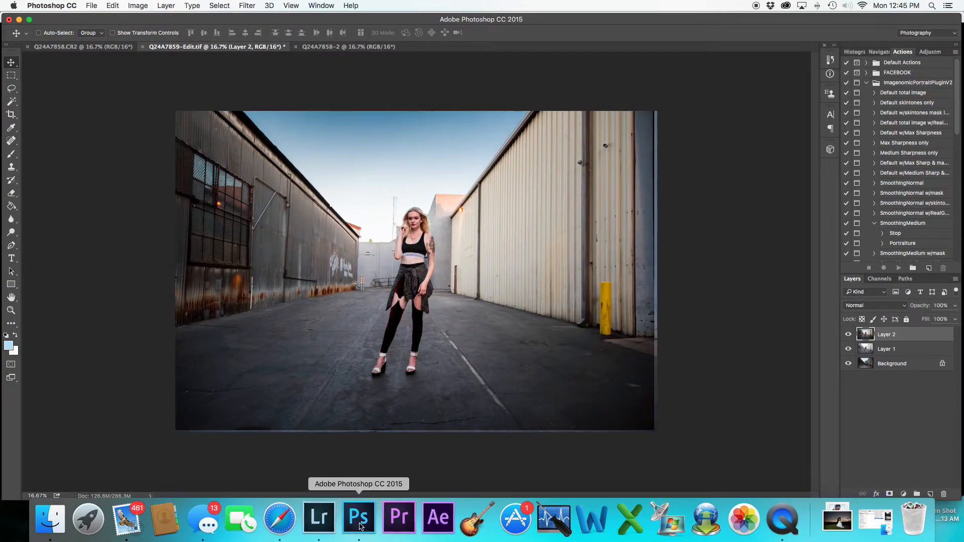
left_click(319, 519)
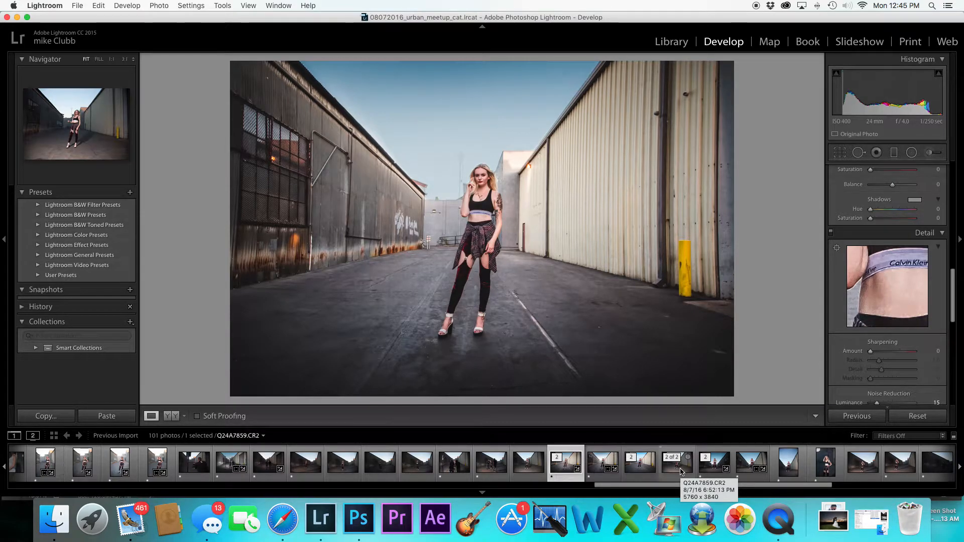
Back in Photoshop, nudge the pasted layer into alignment and crop the canvas edges slightly
left_click(367, 519)
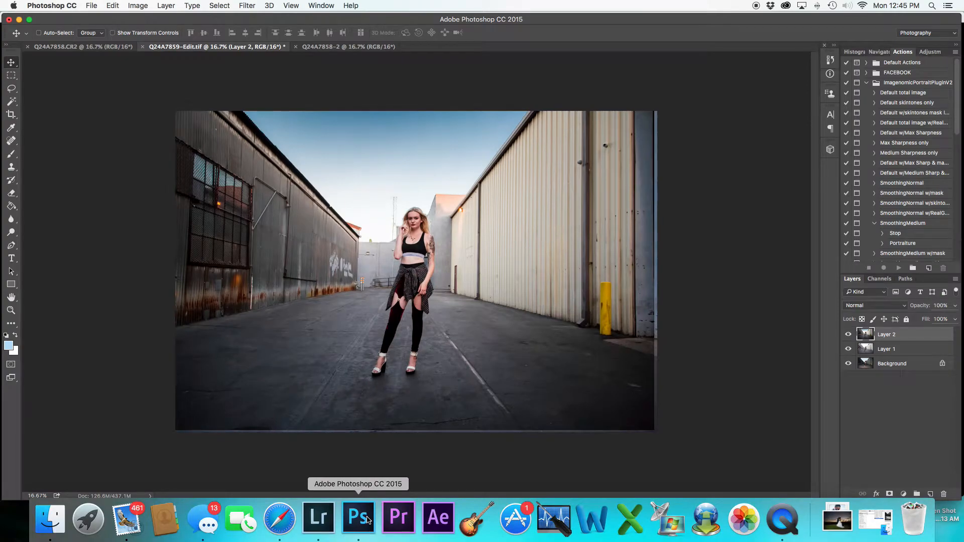
left_click_drag(500, 193, 496, 197)
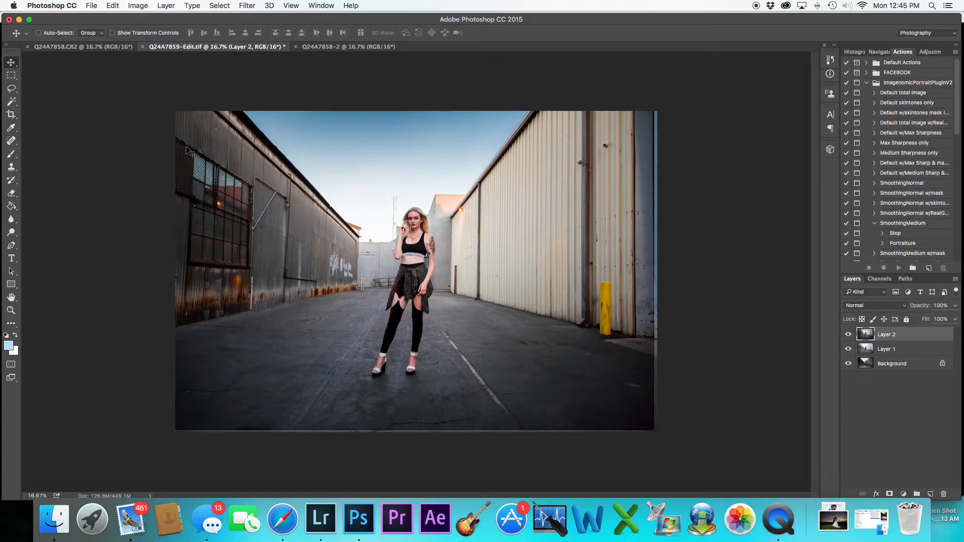
left_click(11, 114)
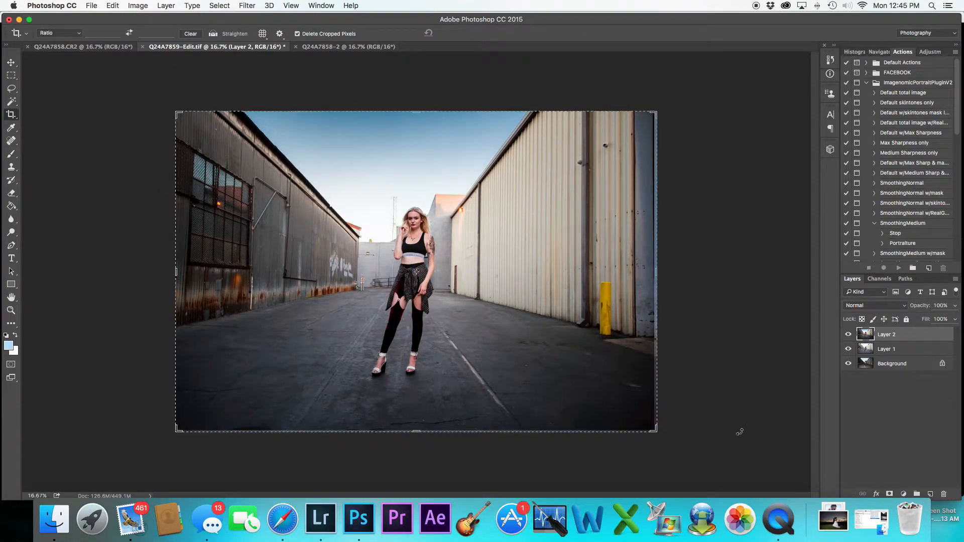
left_click_drag(654, 430, 651, 427)
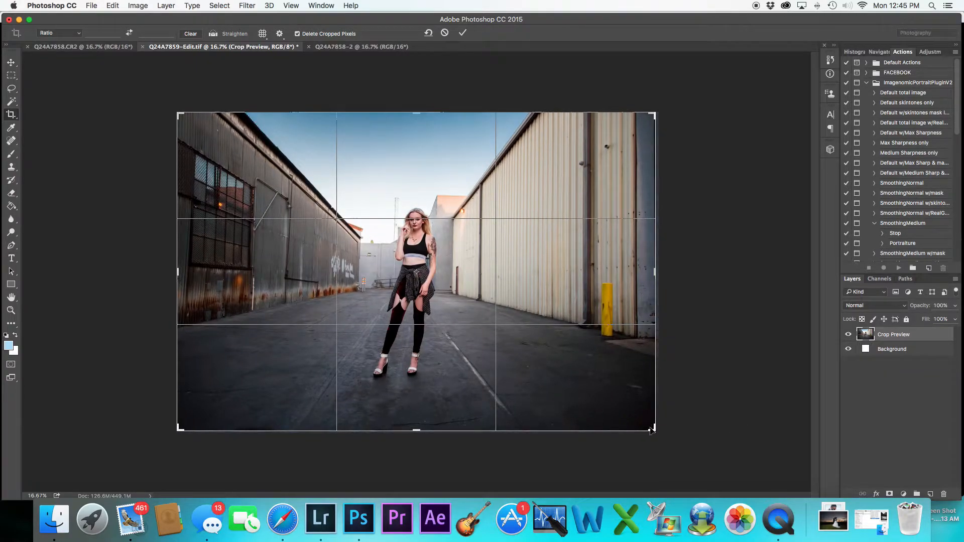
left_click(11, 63)
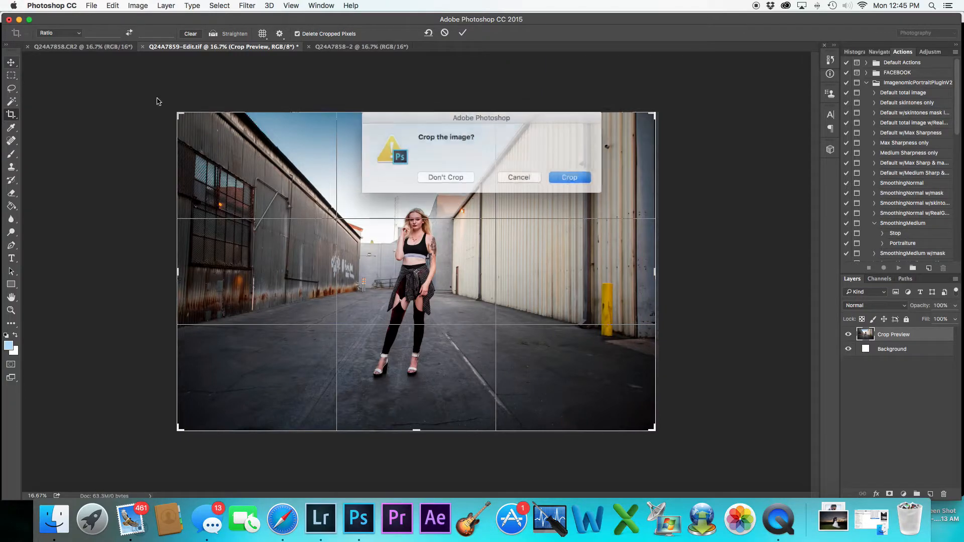
left_click(576, 175)
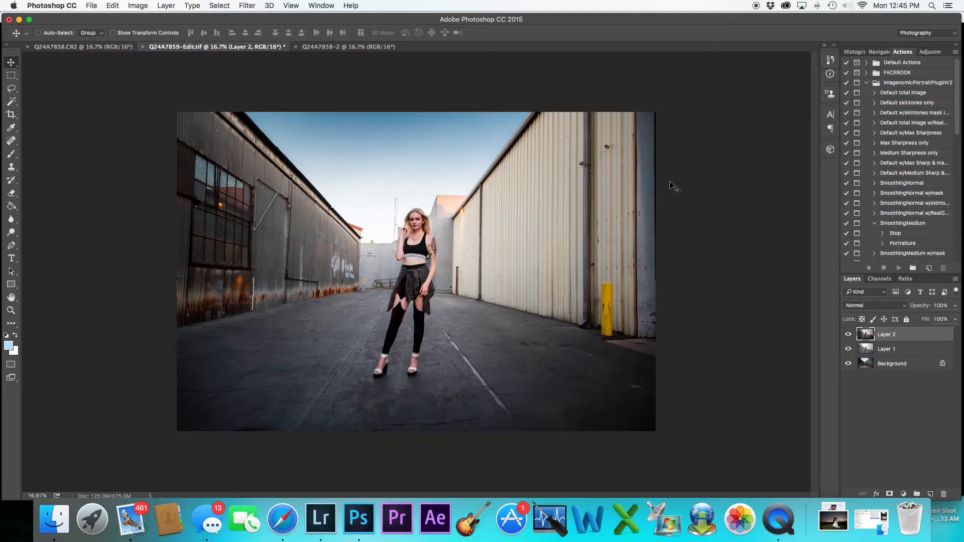
Flatten the image into a single Background layer
left_click(911, 363, "shift")
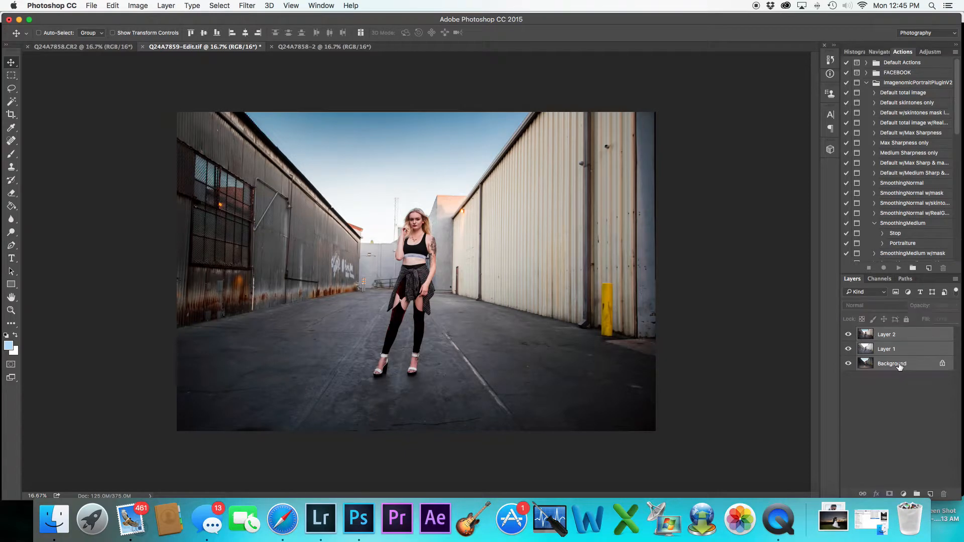
right_click(899, 363)
left_click(859, 443)
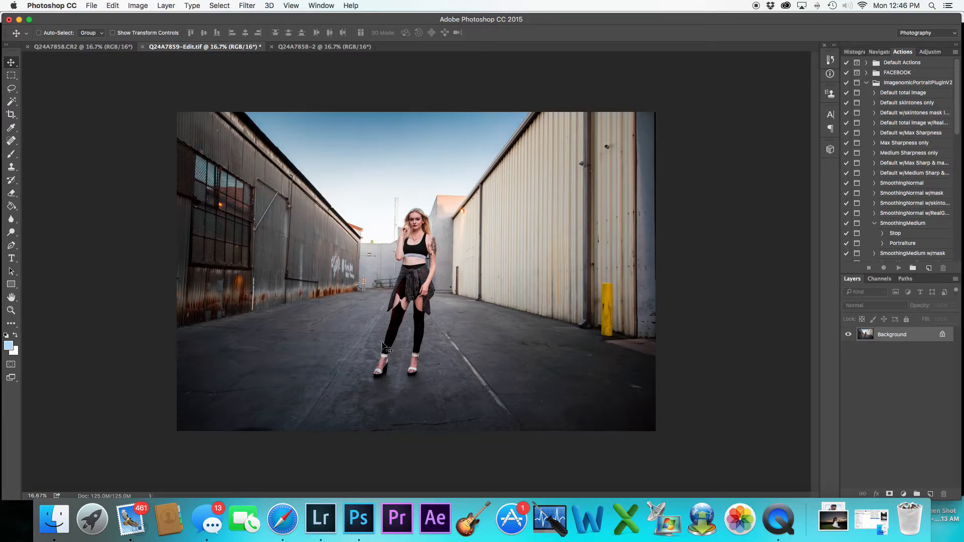
Duplicate the Background layer three times, naming two of the copies sky and ground
left_click_drag(911, 337, 930, 494)
left_click_drag(913, 339, 929, 495)
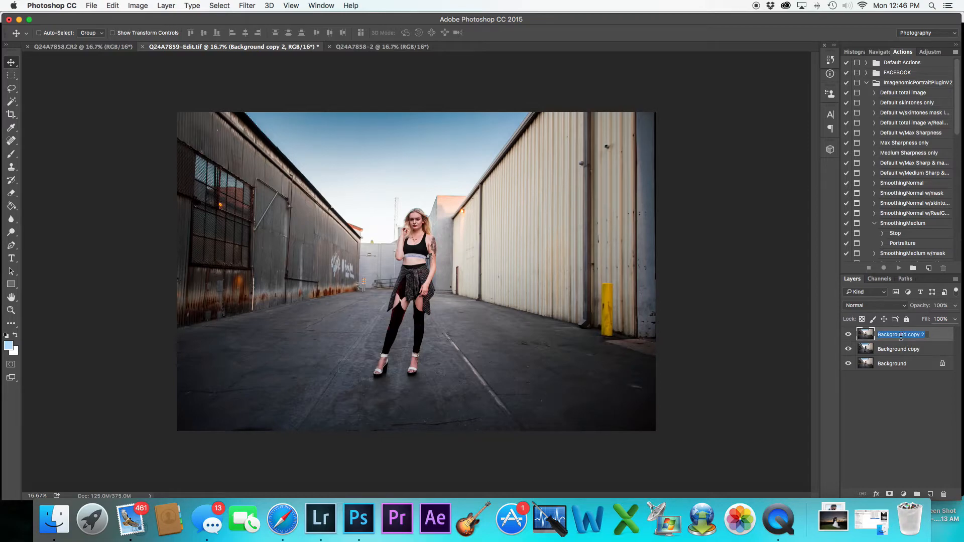
type("sky")
double_click(901, 348)
type("ground")
key("Return")
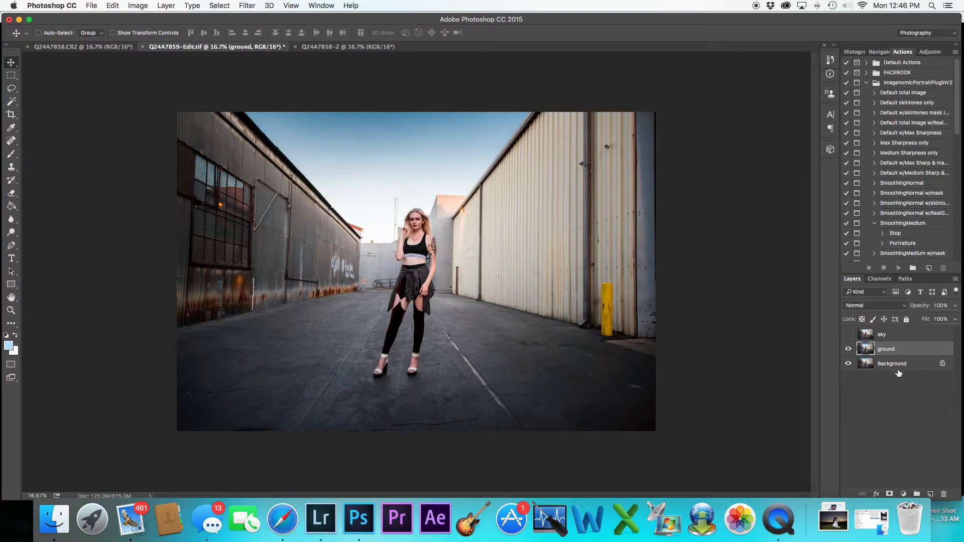
left_click_drag(900, 366, 930, 494)
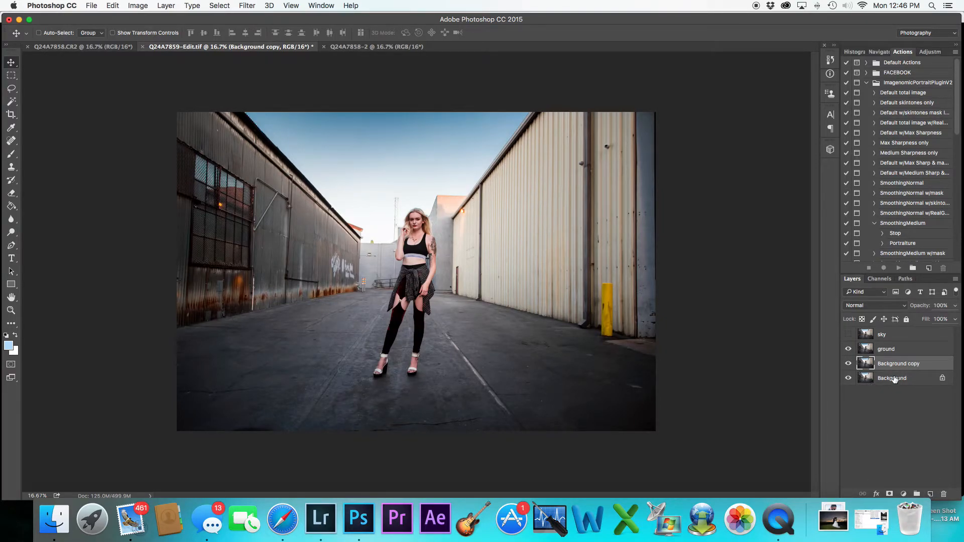
Apply a Camera Raw Filter to the ground layer, lowering Blues saturation and setting Blues luminance to -51
left_click(894, 350)
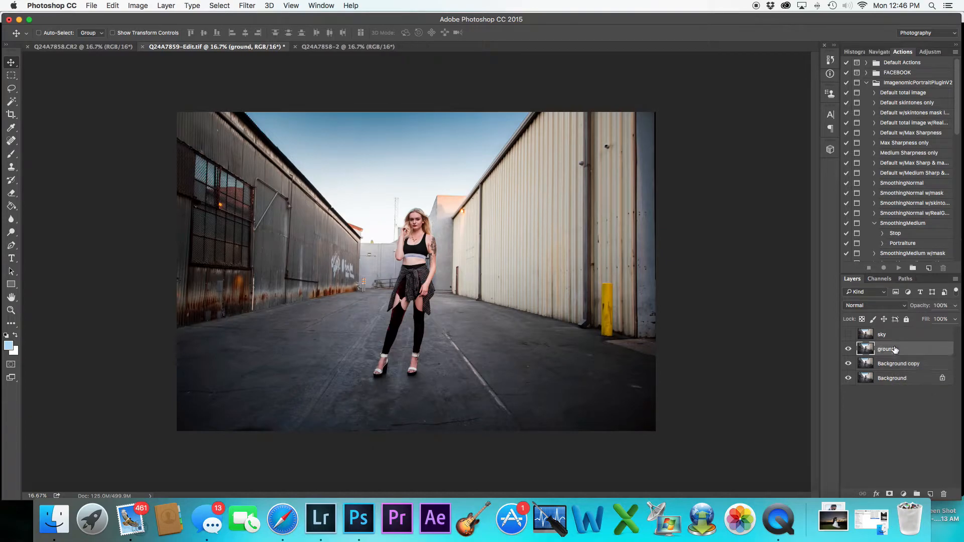
left_click(243, 6)
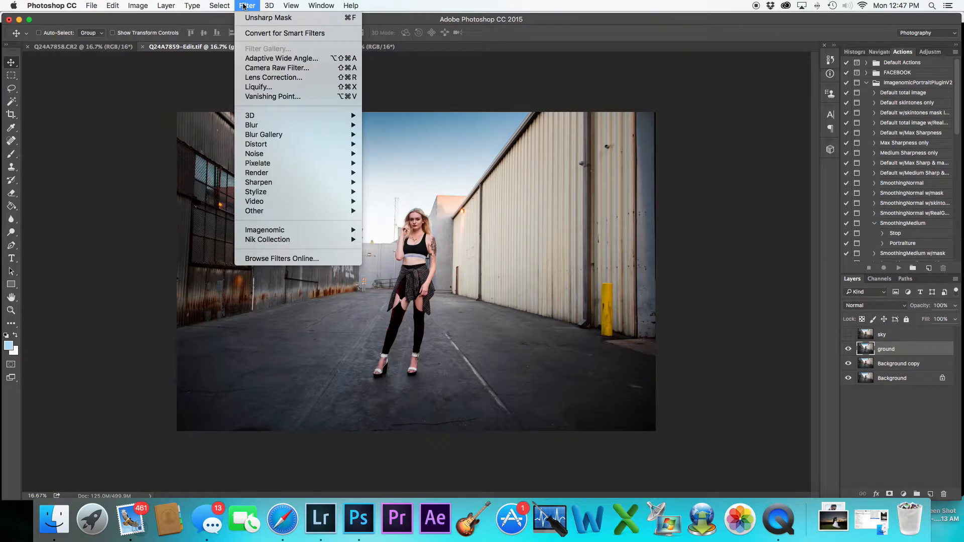
left_click(280, 69)
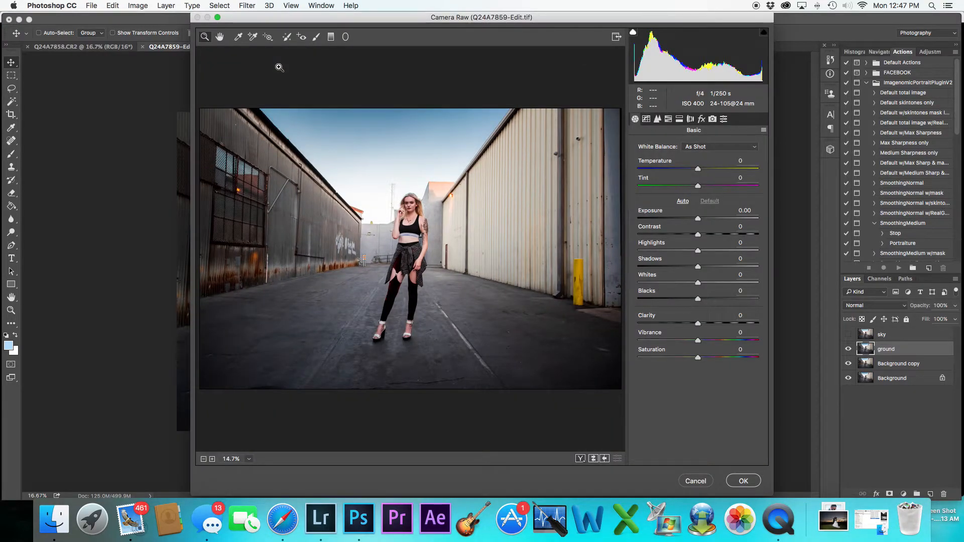
left_click(670, 119)
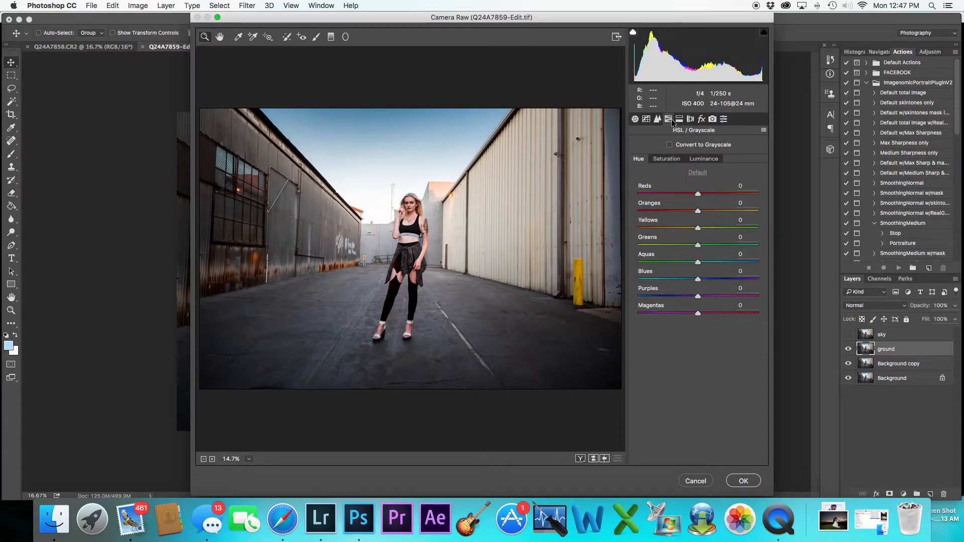
left_click(673, 159)
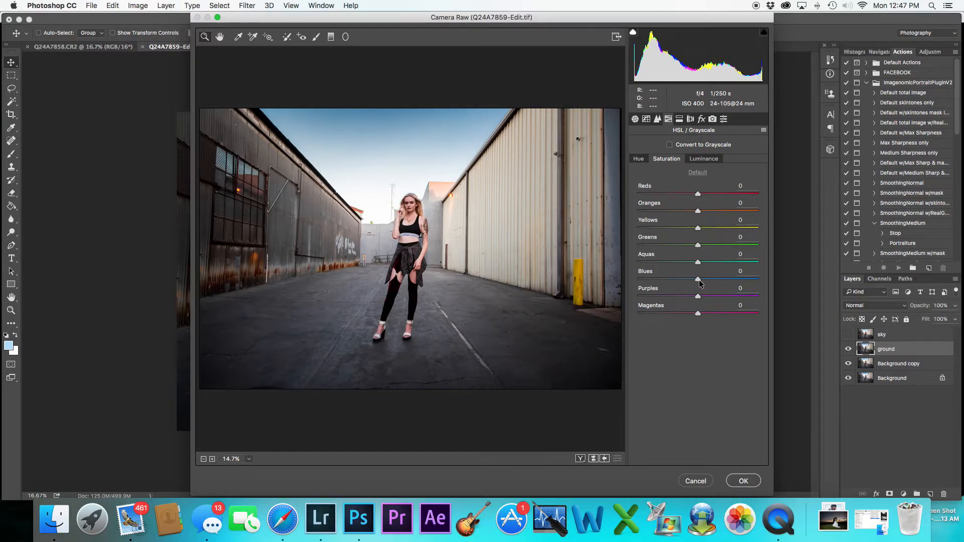
left_click_drag(699, 279, 631, 281)
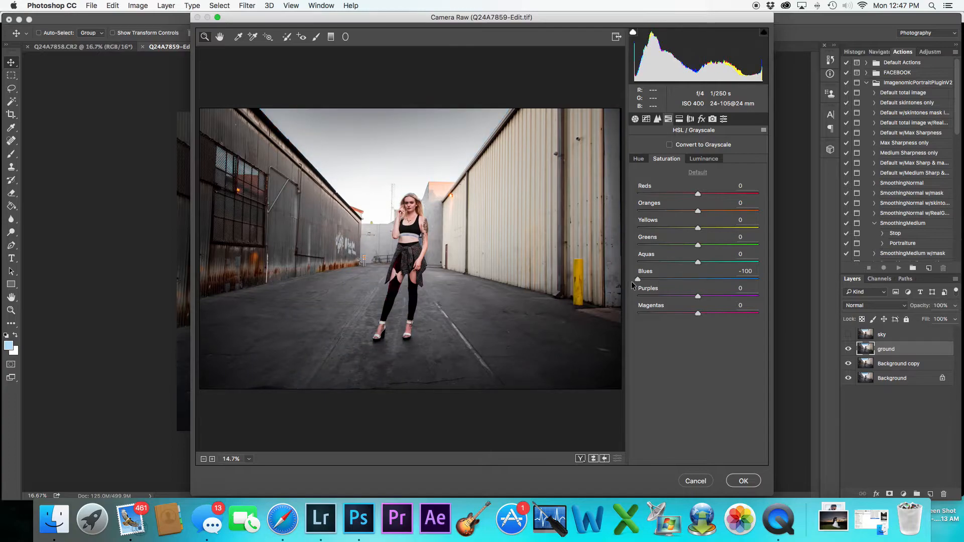
left_click_drag(637, 280, 668, 279)
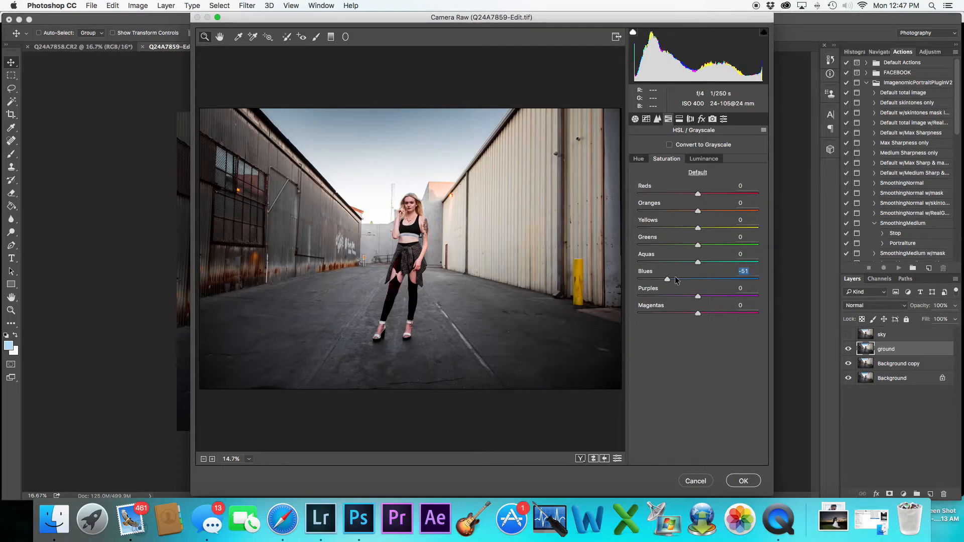
left_click_drag(668, 280, 671, 282)
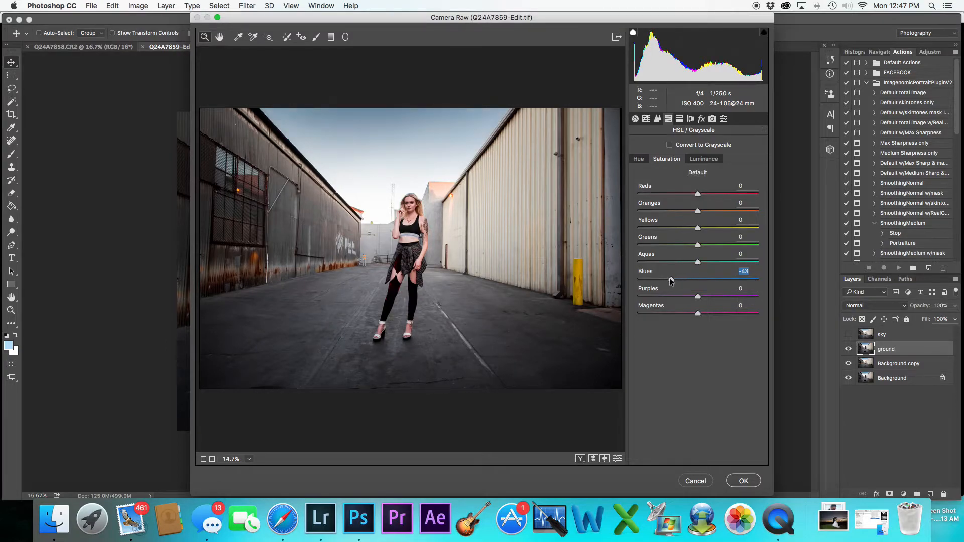
left_click(703, 158)
left_click_drag(698, 283, 667, 278)
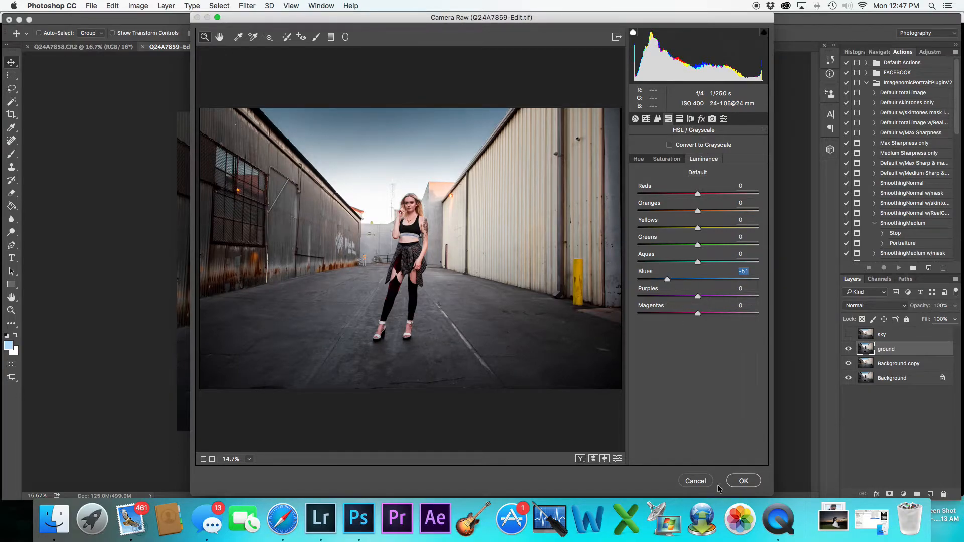
left_click(732, 481)
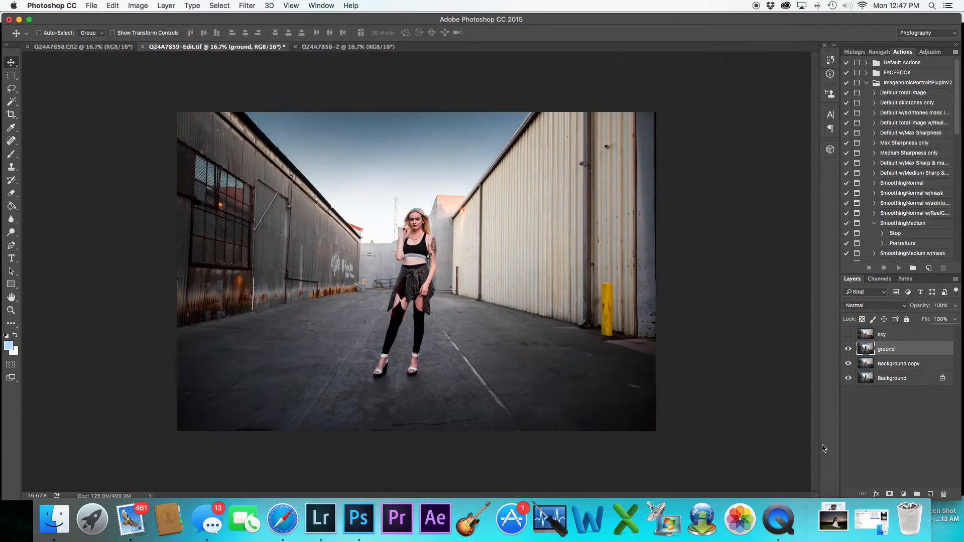
Toggle the ground layer's visibility to compare it with the layers below
left_click(848, 349)
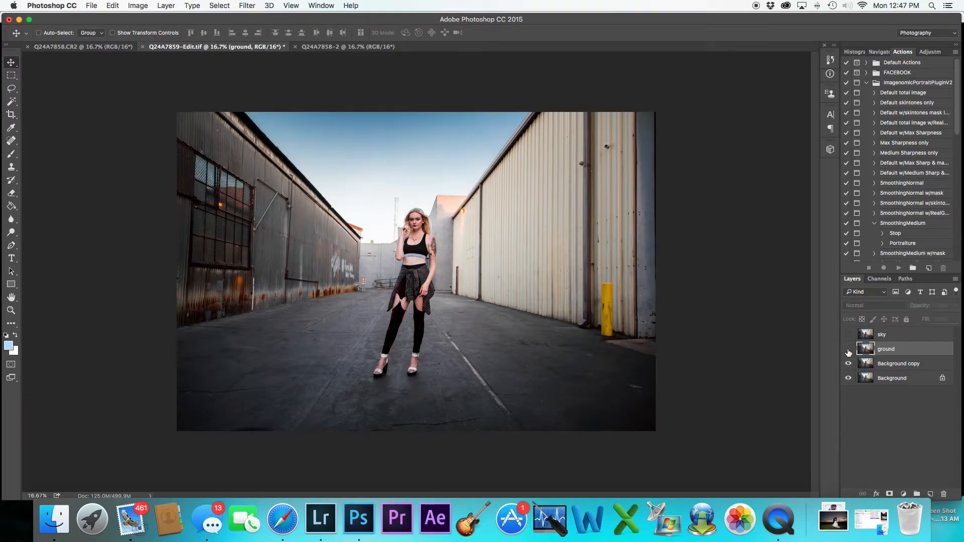
left_click(848, 350)
left_click(848, 350)
left_click(848, 350)
left_click(848, 350)
left_click(848, 350)
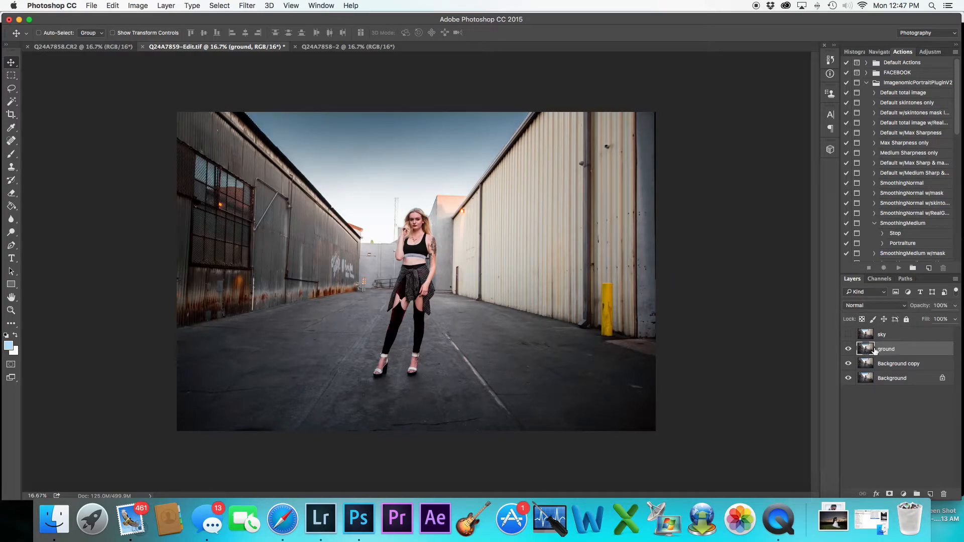
Add an inverted black layer mask to the ground layer and set up a white brush
left_click(889, 494)
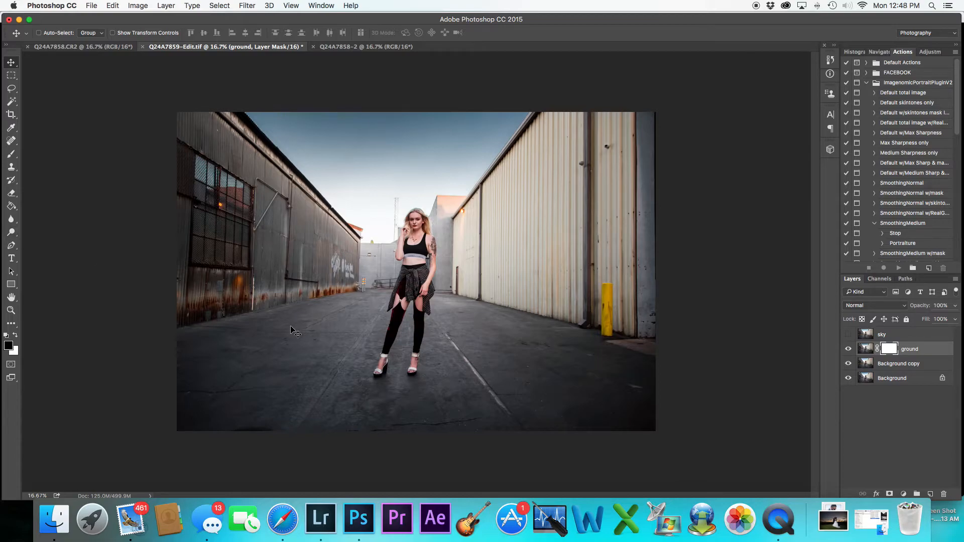
key("super+i")
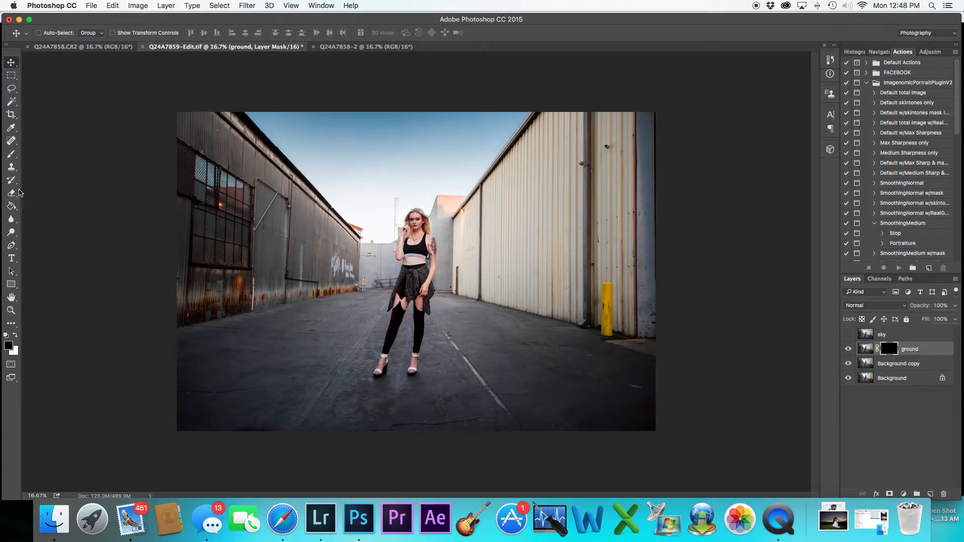
left_click(12, 155)
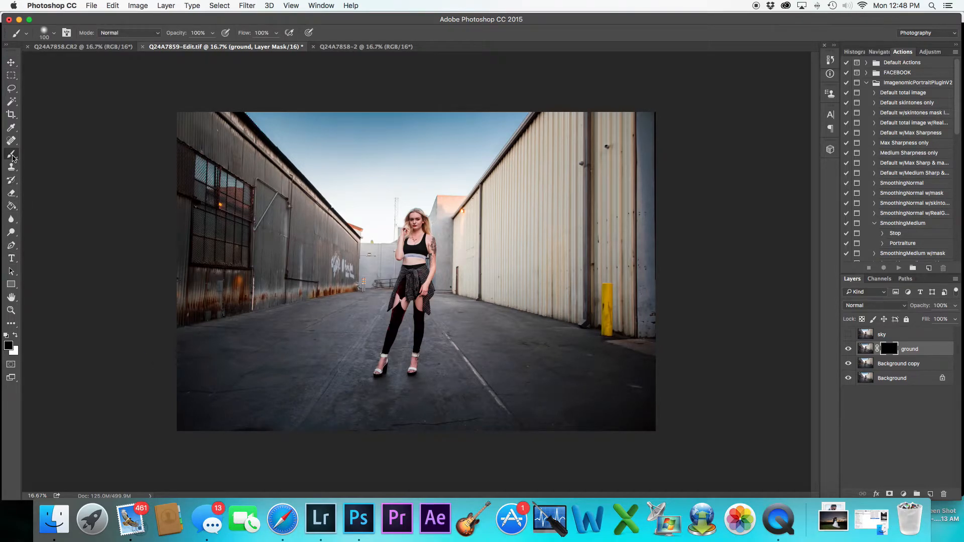
left_click(15, 334)
Paint on the ground mask with a large brush over the pavement in the lower left
key("bracketright")
key("bracketright")
key("bracketright")
key("bracketright")
key("bracketright")
left_click_drag(272, 374, 314, 341)
key("bracketleft")
key("bracketleft")
key("bracketright")
key("bracketright")
key("bracketright")
key("bracketright")
mouse_move(318, 354)
left_mouse_down()
mouse_move(209, 372)
mouse_move(259, 389)
left_mouse_up()
key("bracketleft")
key("bracketleft")
key("bracketleft")
key("bracketleft")
key("bracketleft")
key("bracketleft")
key("bracketright")
key("bracketright")
key("bracketright")
key("bracketright")
key("bracketright")
key("bracketright")
key("bracketright")
key("bracketright")
Merge the ground layer with the Background copy layer and toggle its visibility to compare
left_click(908, 364, "shift")
right_click(906, 365)
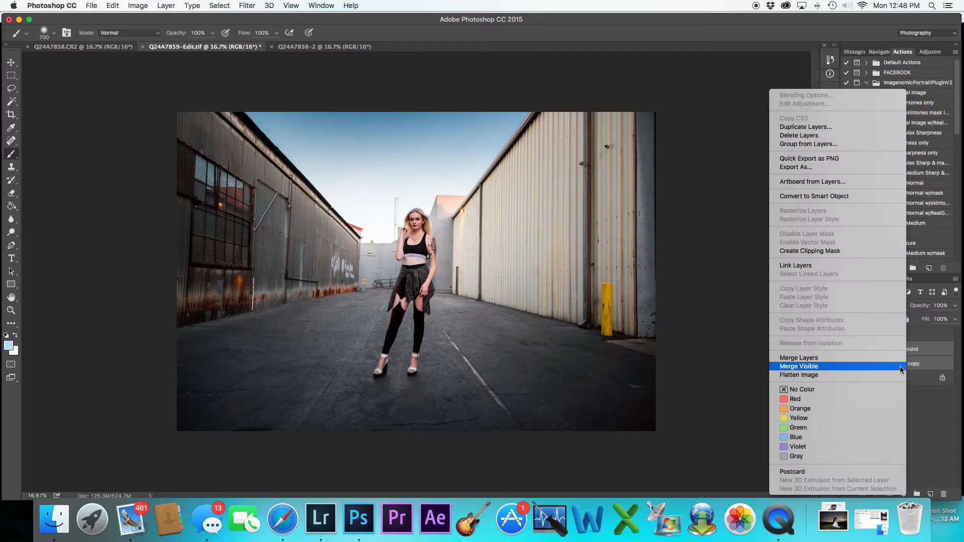
left_click(863, 358)
left_click(849, 350)
left_click(849, 350)
left_click(848, 350)
left_click(848, 350)
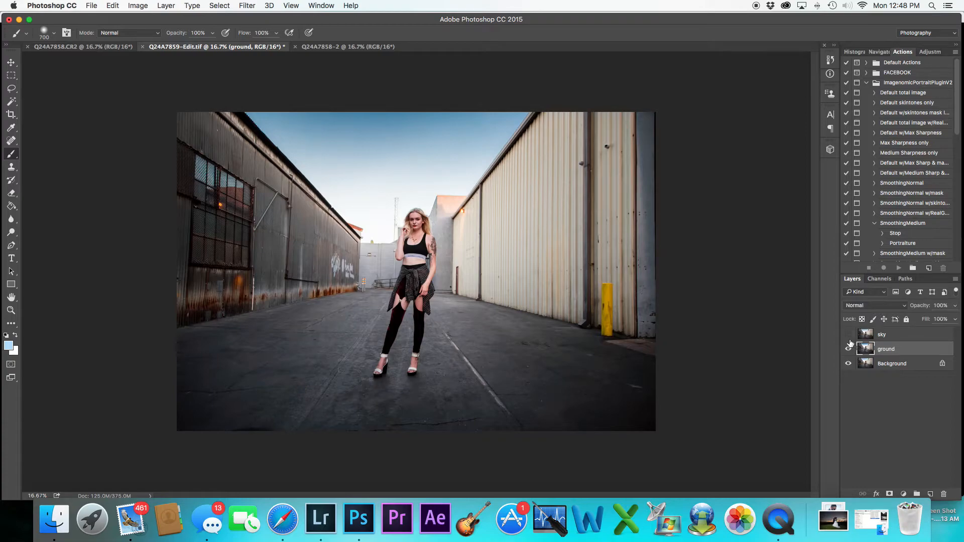
Apply a Camera Raw Filter to the sky layer, lowering Blues saturation to -38
left_click(892, 338)
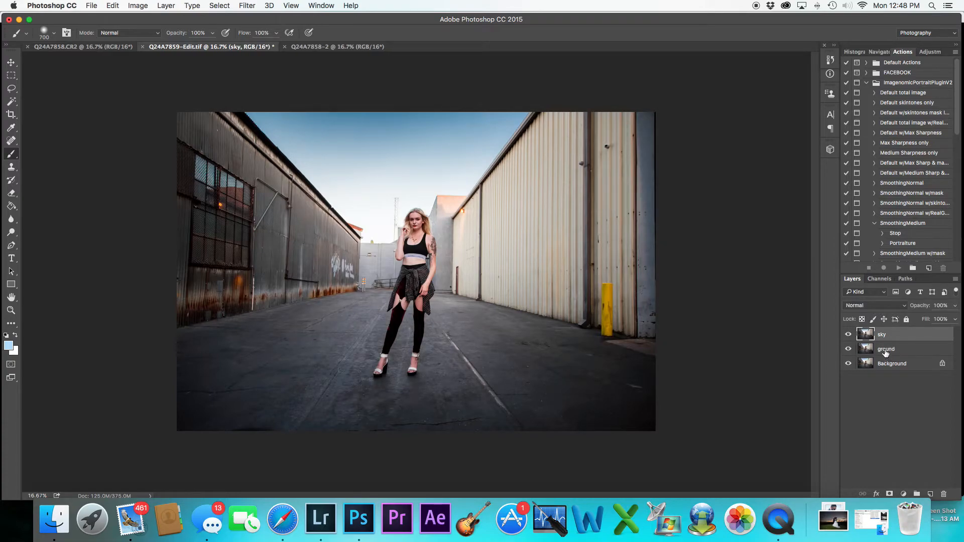
left_click(251, 6)
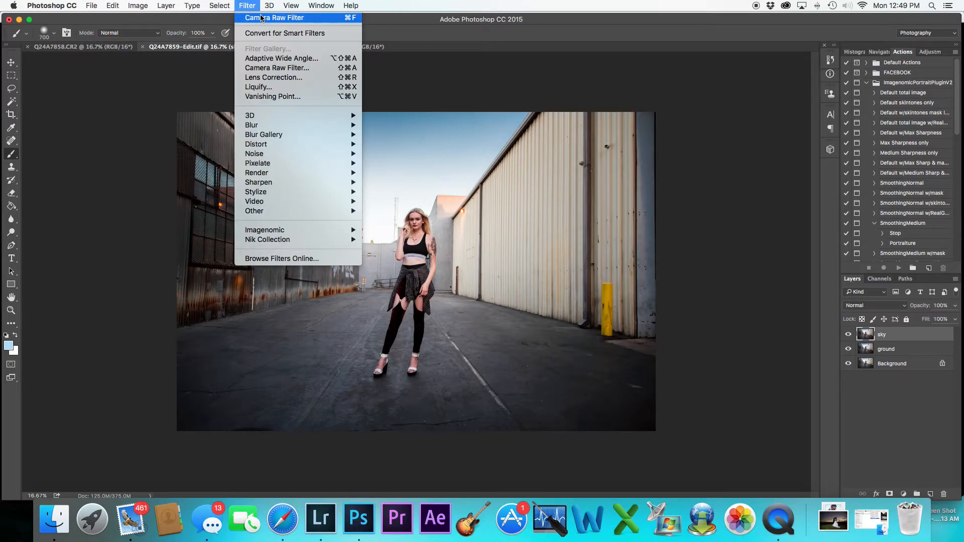
left_click(297, 67)
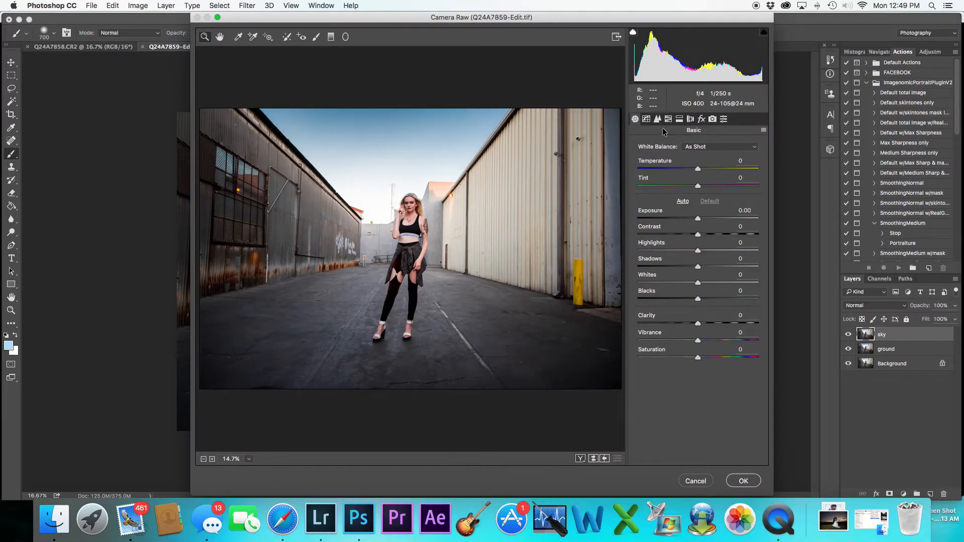
left_click(668, 119)
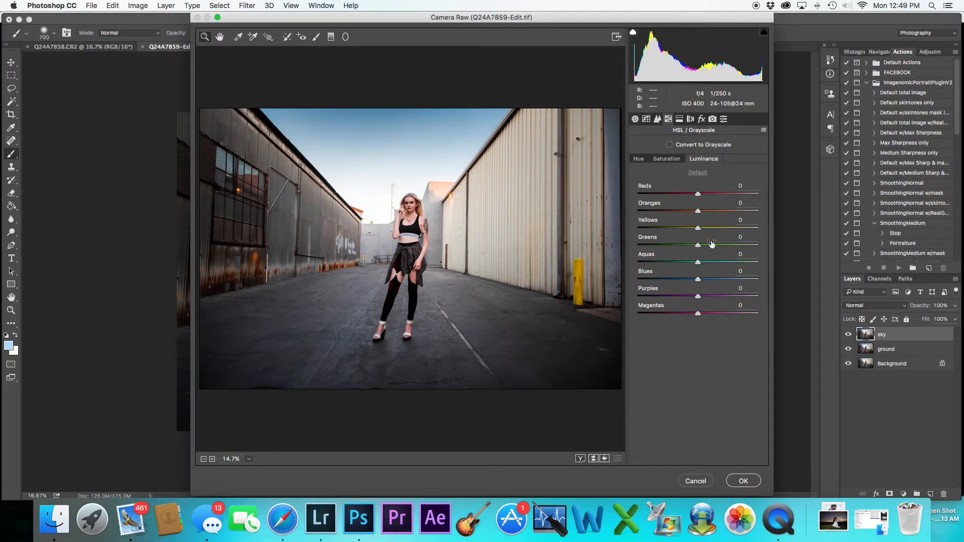
left_click_drag(700, 279, 673, 282)
left_click(674, 161)
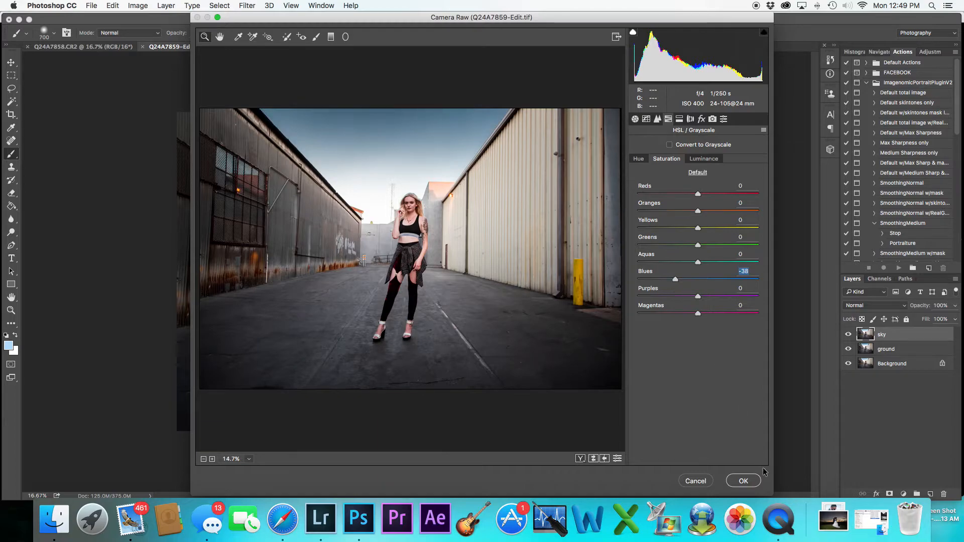
left_click(757, 481)
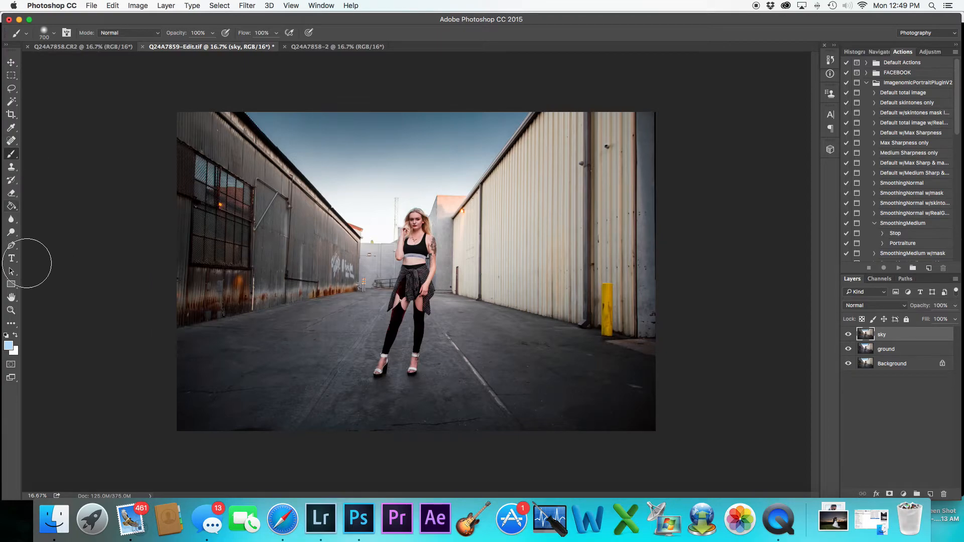
Sample the blue sky colour and paint it across the sky area on a new empty layer
left_click(11, 128)
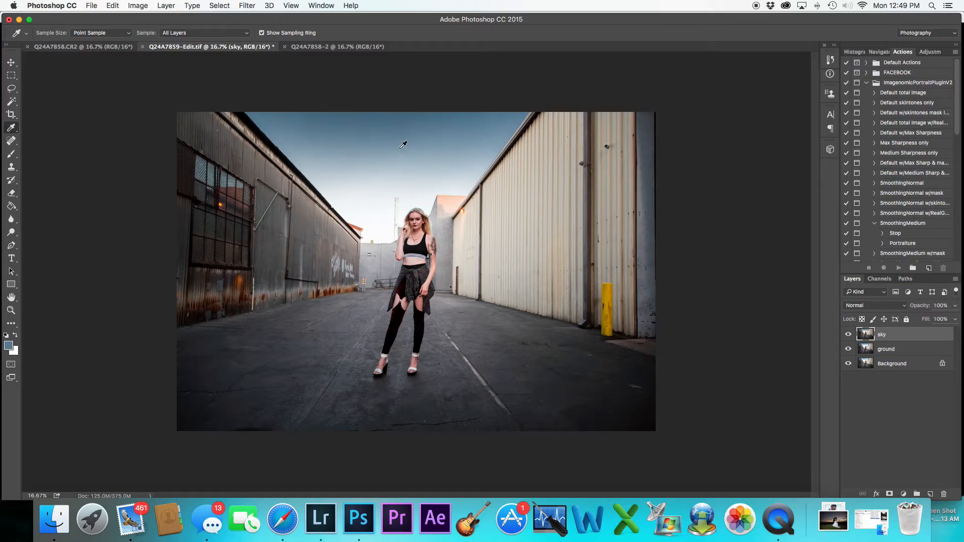
left_click(928, 493)
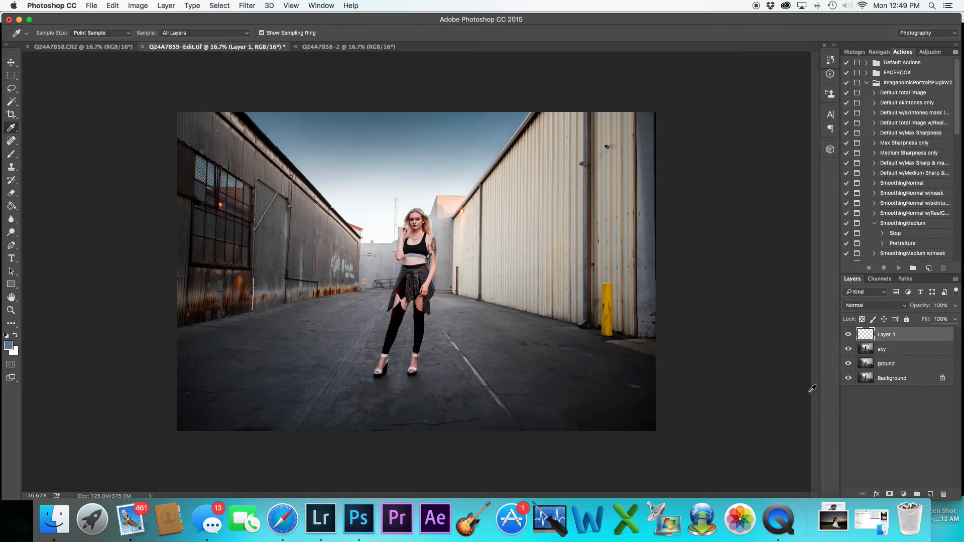
left_click(10, 155)
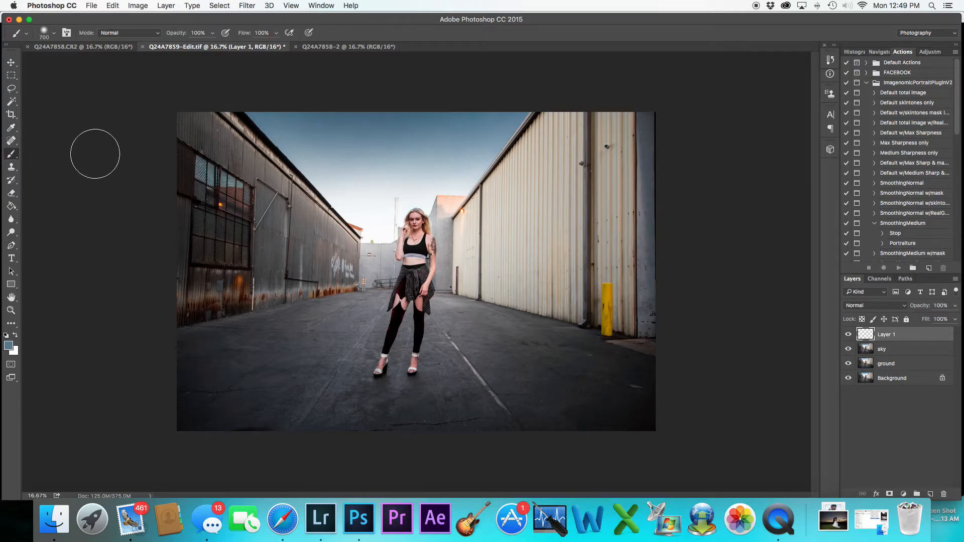
mouse_move(340, 150)
left_mouse_down()
mouse_move(340, 173)
mouse_move(290, 128)
mouse_move(340, 171)
mouse_move(348, 186)
mouse_move(325, 163)
mouse_move(368, 215)
mouse_move(360, 206)
mouse_move(378, 215)
mouse_move(412, 180)
mouse_move(428, 177)
mouse_move(428, 189)
mouse_move(401, 182)
mouse_move(365, 149)
mouse_move(364, 117)
mouse_move(291, 122)
mouse_move(360, 197)
mouse_move(343, 185)
mouse_move(482, 147)
mouse_move(460, 167)
mouse_move(504, 109)
mouse_move(401, 137)
mouse_move(397, 121)
mouse_move(457, 103)
left_mouse_up()
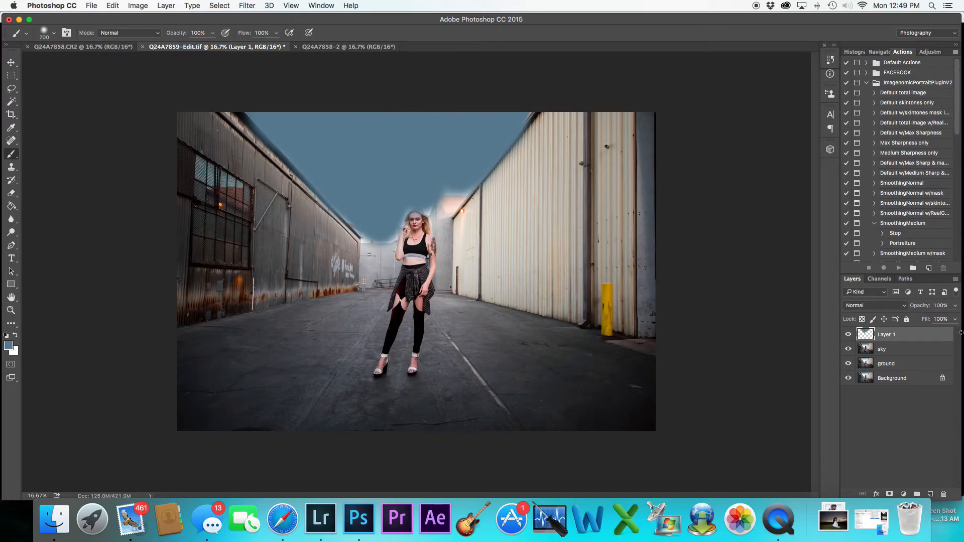
Lower the sky tint layer's opacity to 24% and add a layer mask to it
left_click(955, 305)
left_click_drag(930, 319, 932, 321)
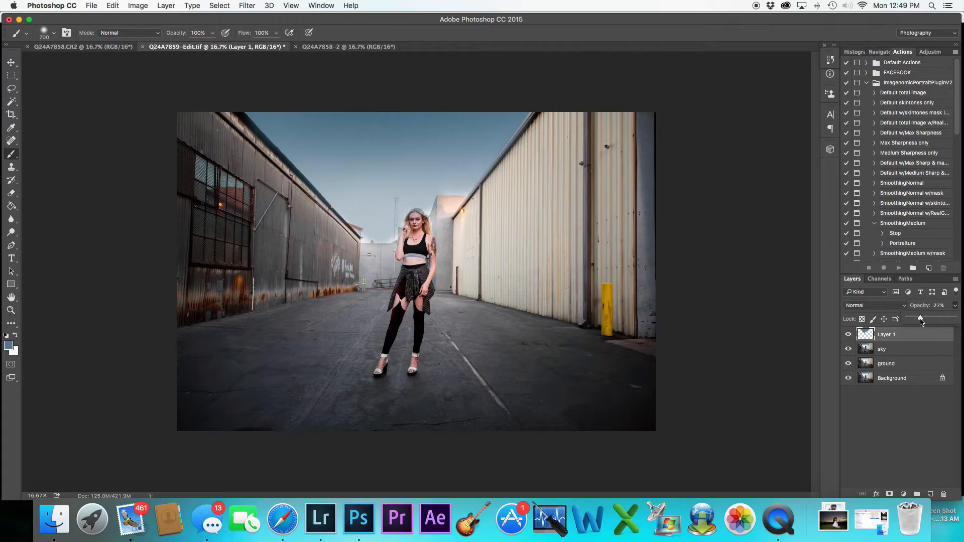
left_click(889, 494)
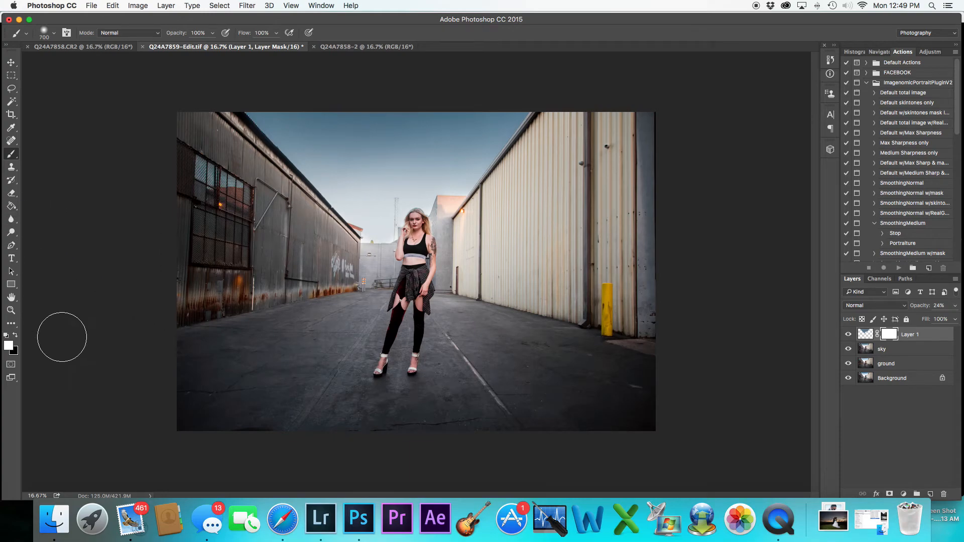
Paint black on the tint layer's mask with a smaller brush over the buildings and model to hide the blue there
left_click(15, 335)
key("super+equal")
left_click_drag(165, 200, 390, 363)
key("bracketleft")
key("bracketleft")
key("bracketleft")
key("bracketleft")
key("bracketleft")
mouse_move(375, 222)
left_mouse_down()
mouse_move(489, 344)
mouse_move(524, 363)
left_mouse_up()
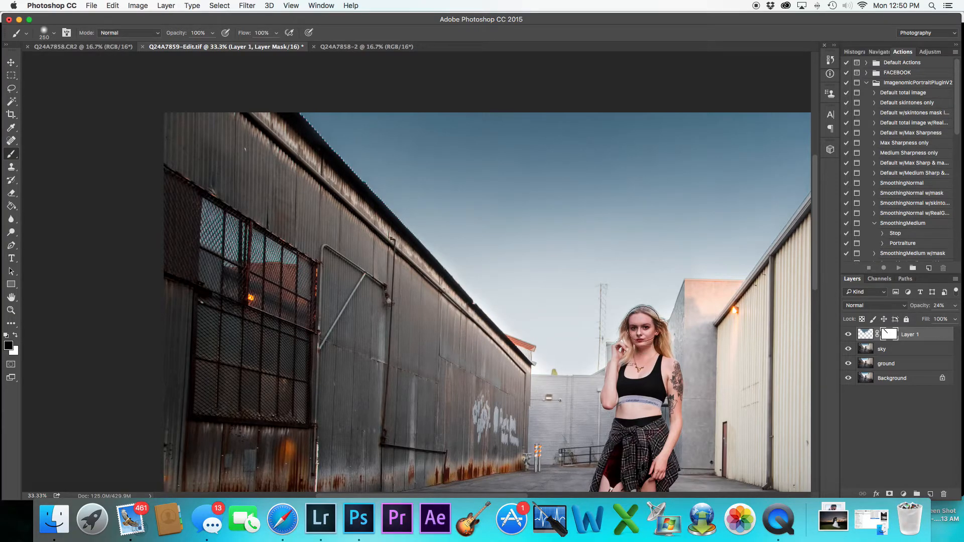
left_click_drag(702, 350, 395, 355)
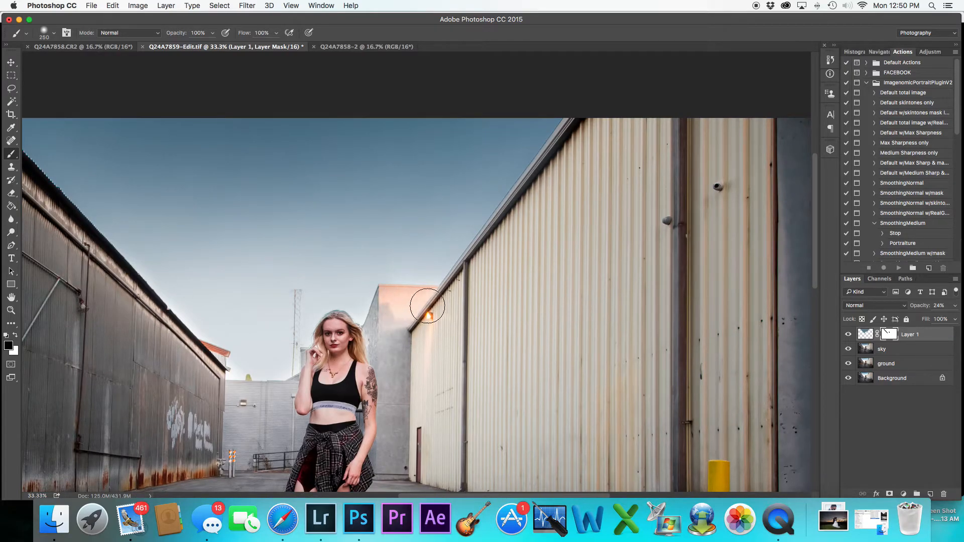
left_click_drag(483, 268, 575, 122)
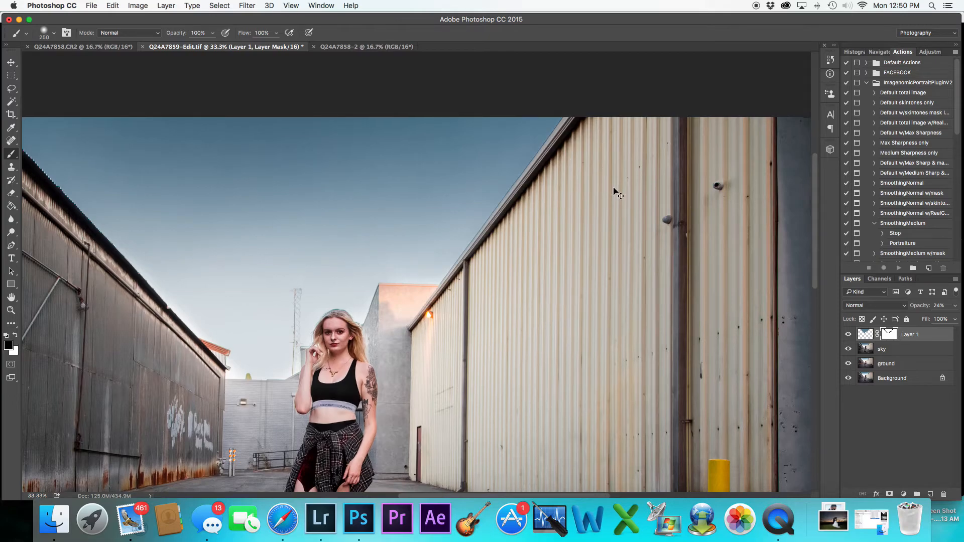
key("super+minus")
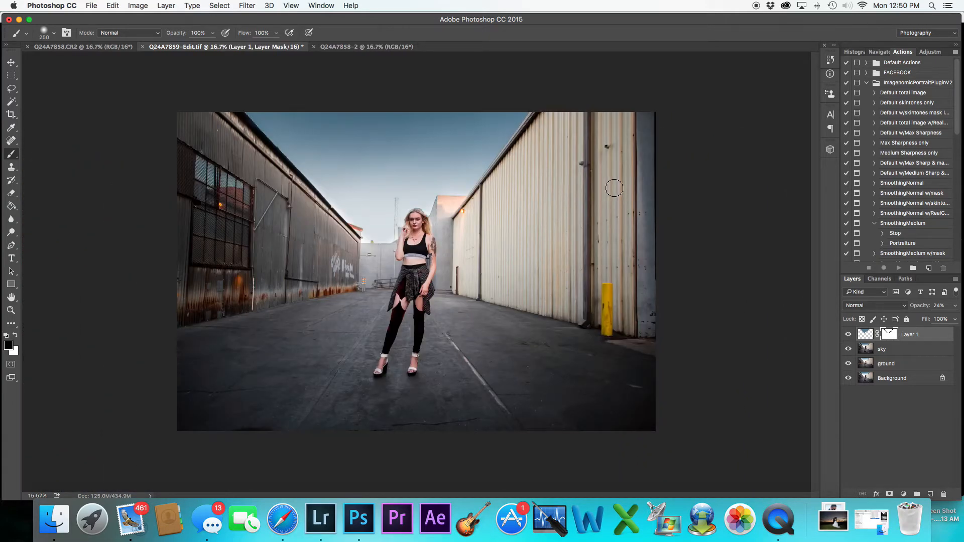
Toggle the tint layer's visibility on and off to compare the effect
left_click(848, 335)
left_click(849, 335)
left_click(848, 335)
left_click(848, 335)
left_click(848, 336)
left_click(848, 335)
Merge the tint layer with the sky and ground layers into Layer 1 and toggle it to compare
left_click(909, 350, "shift")
right_click(908, 350)
left_click(862, 358)
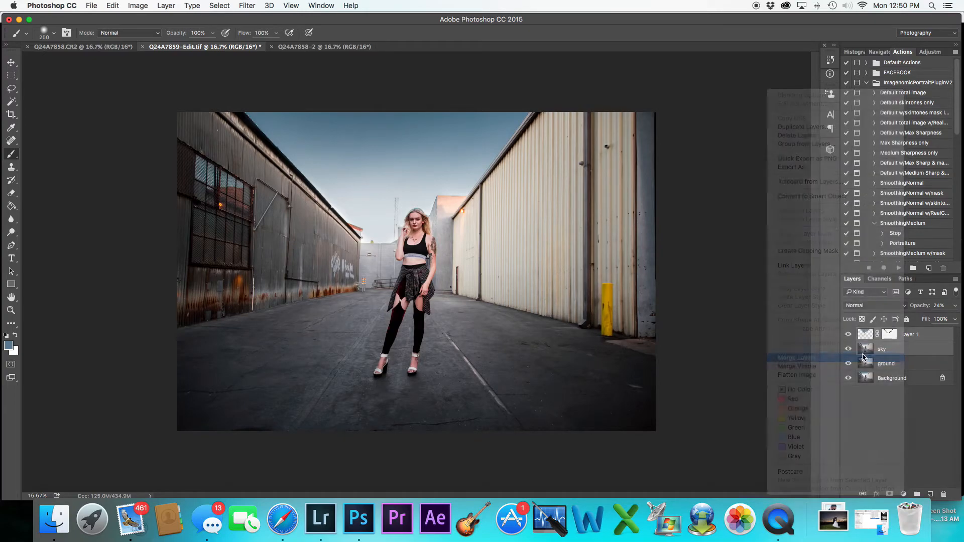
left_click(892, 350, "shift")
right_click(891, 349)
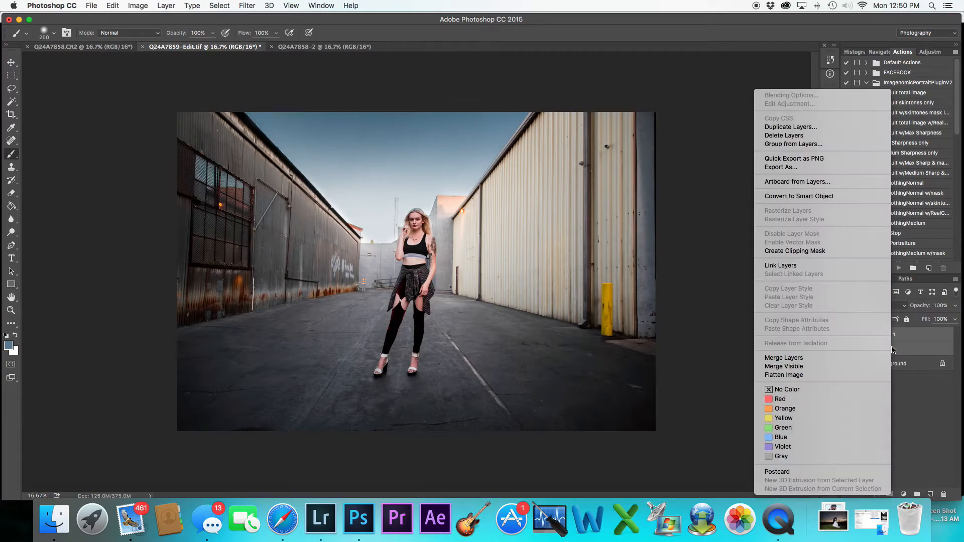
left_click(821, 358)
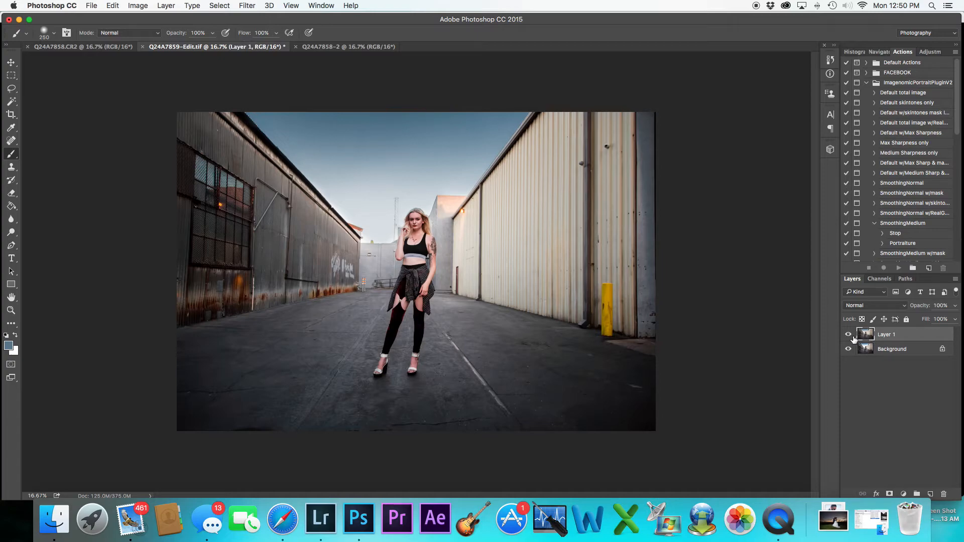
left_click(848, 334)
left_click(848, 335)
Duplicate the Background layer, merge the copy into Layer 1, and toggle it to compare
left_click_drag(895, 346, 929, 494)
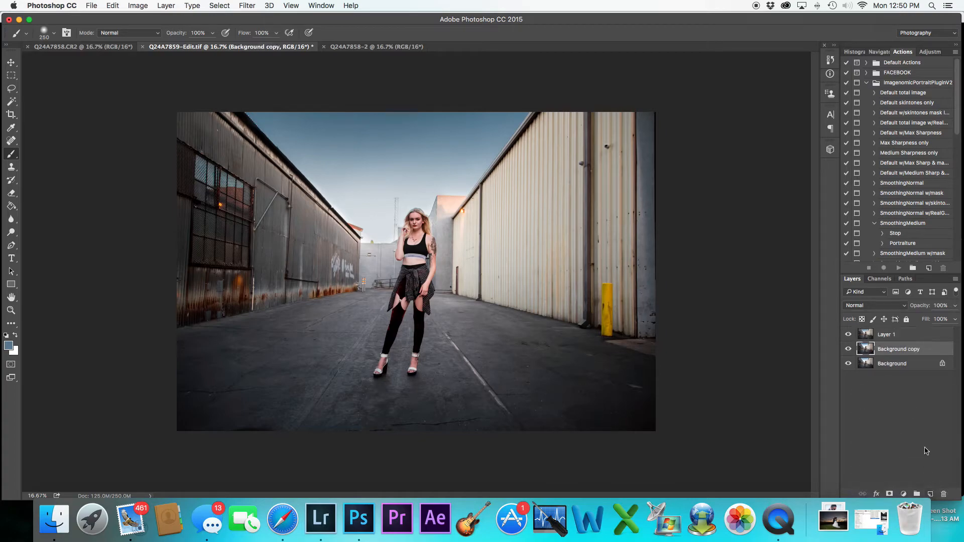
left_click(912, 337)
left_click(909, 348, "shift")
right_click(909, 349)
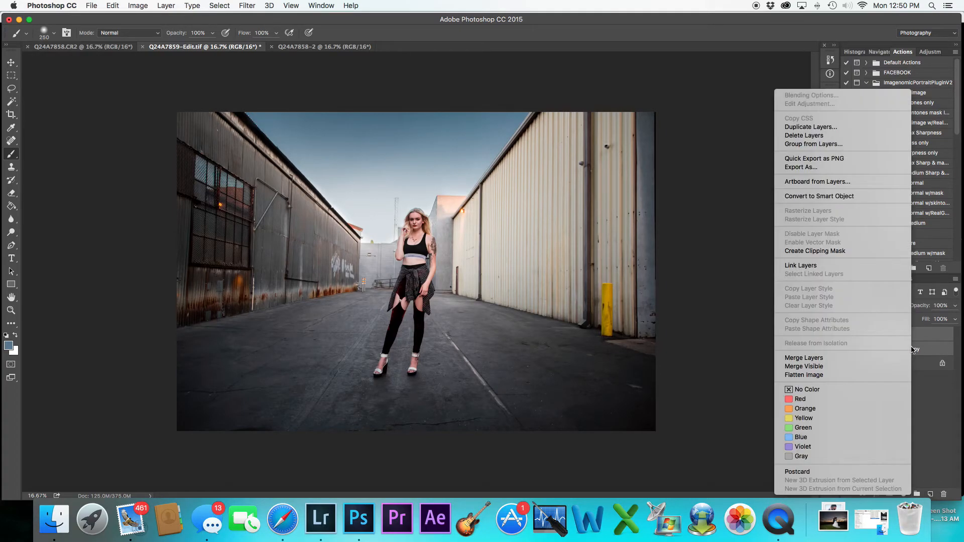
left_click(864, 357)
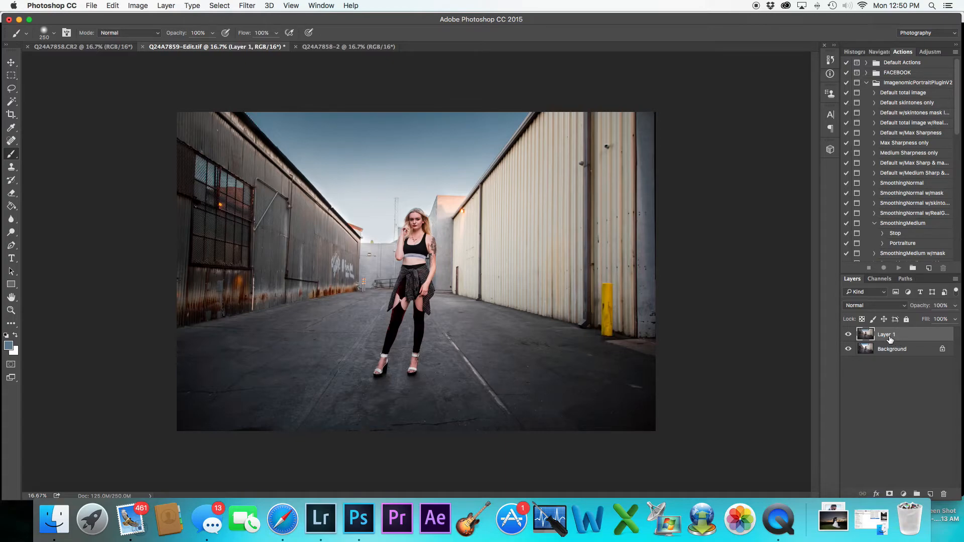
left_click(848, 335)
left_click(848, 336)
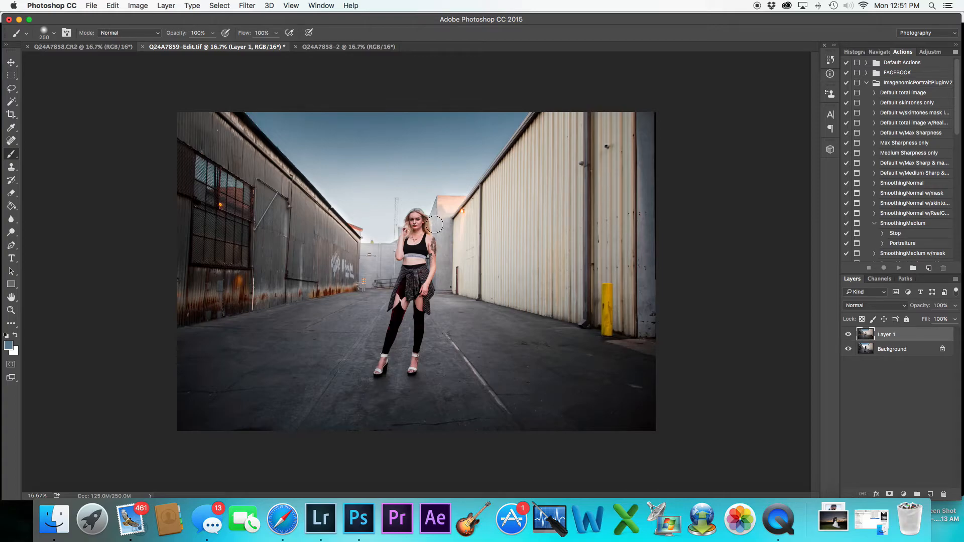
Run the SmoothingMedium Portraiture action on Layer 1, accepting its default settings
key("super+equal")
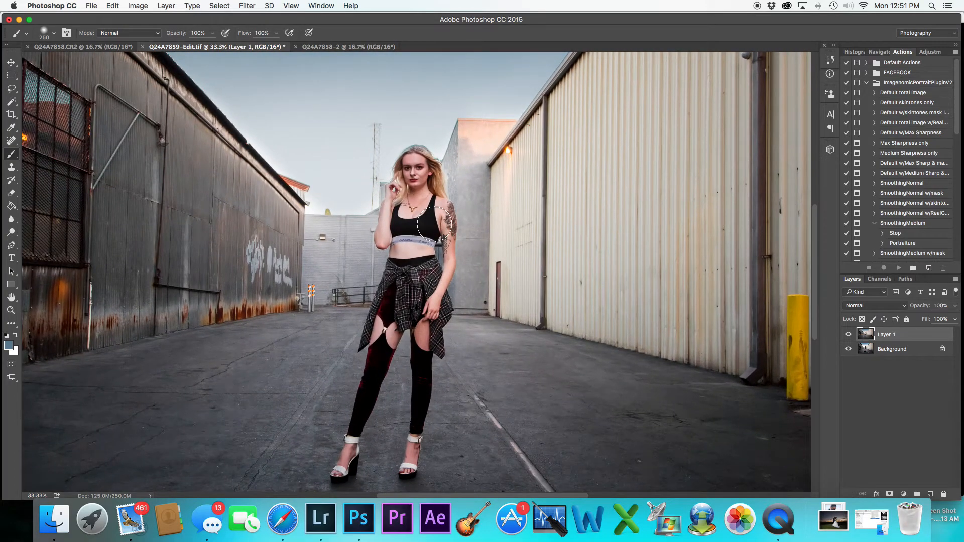
key("super+equal")
key("super+minus")
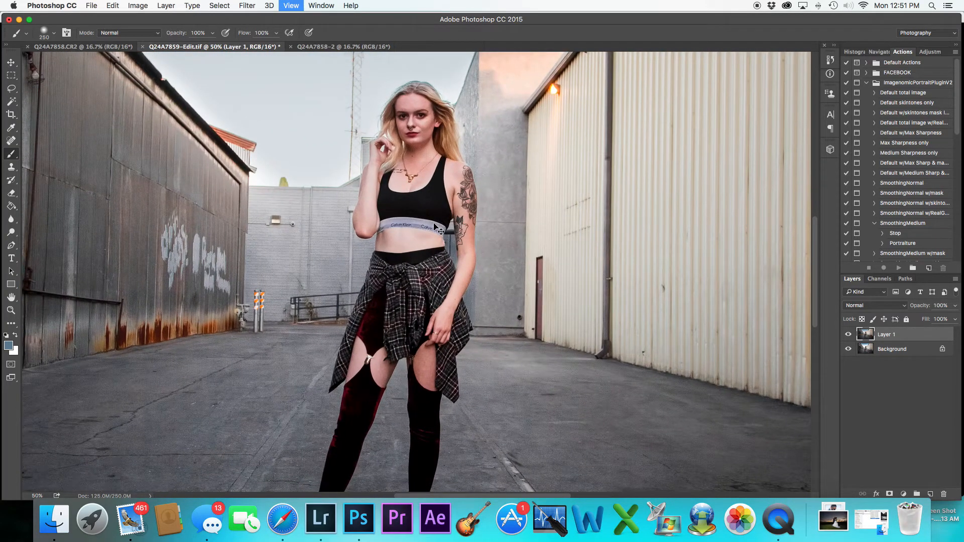
key("super+minus")
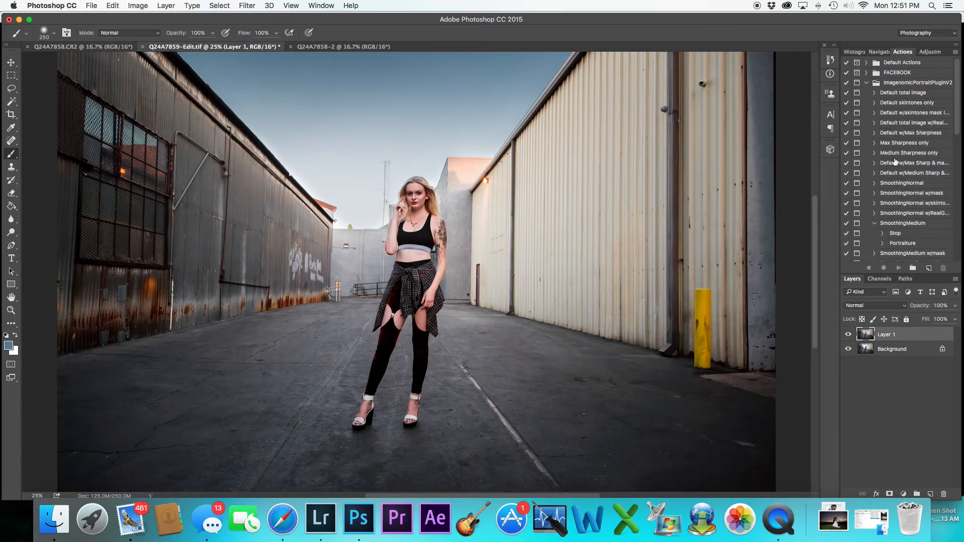
left_click(903, 224)
left_click(898, 268)
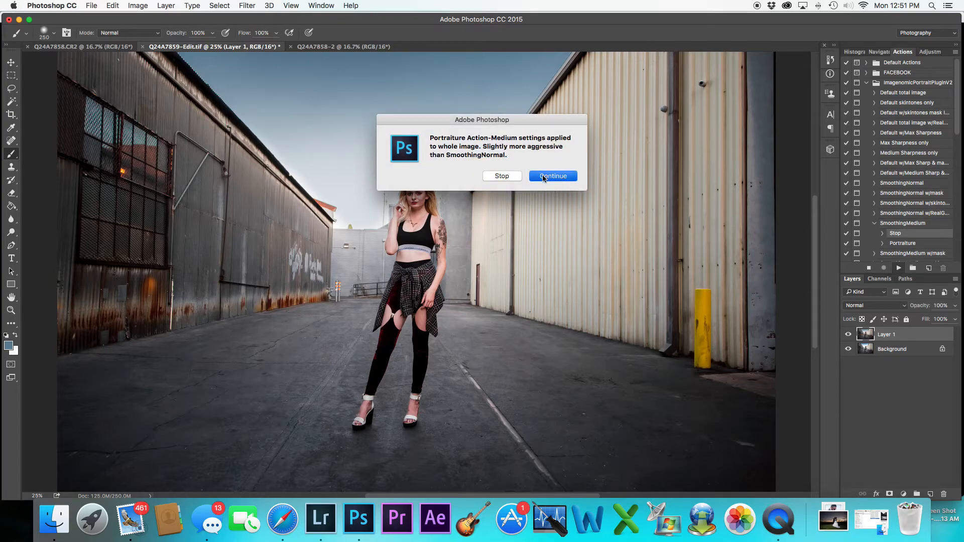
left_click(543, 175)
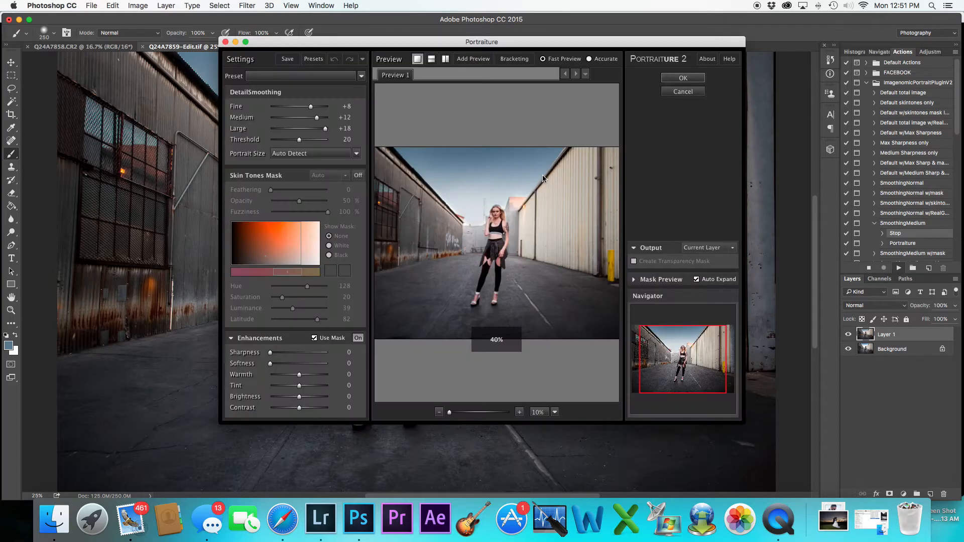
left_click(686, 76)
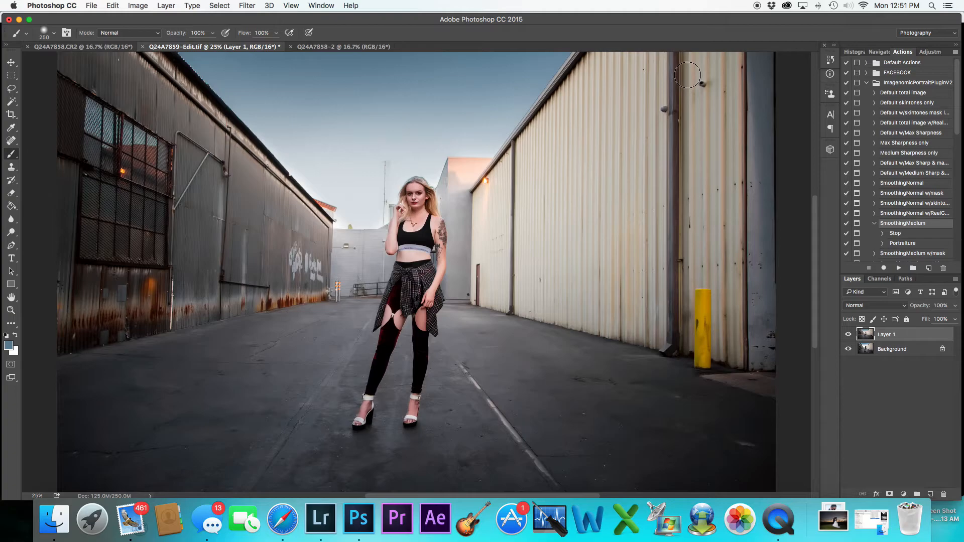
Add a layer mask to the smoothed Layer 1
key("super+minus")
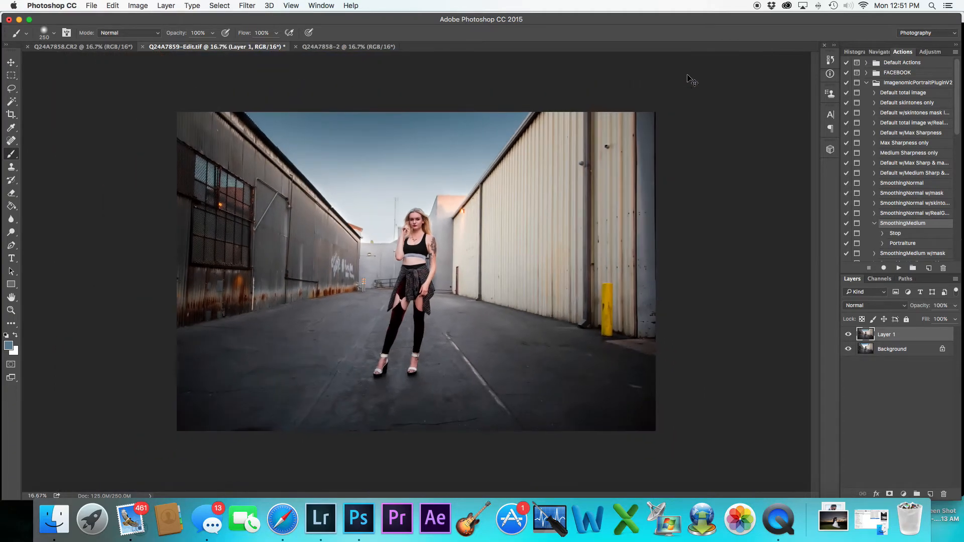
key("super+plus")
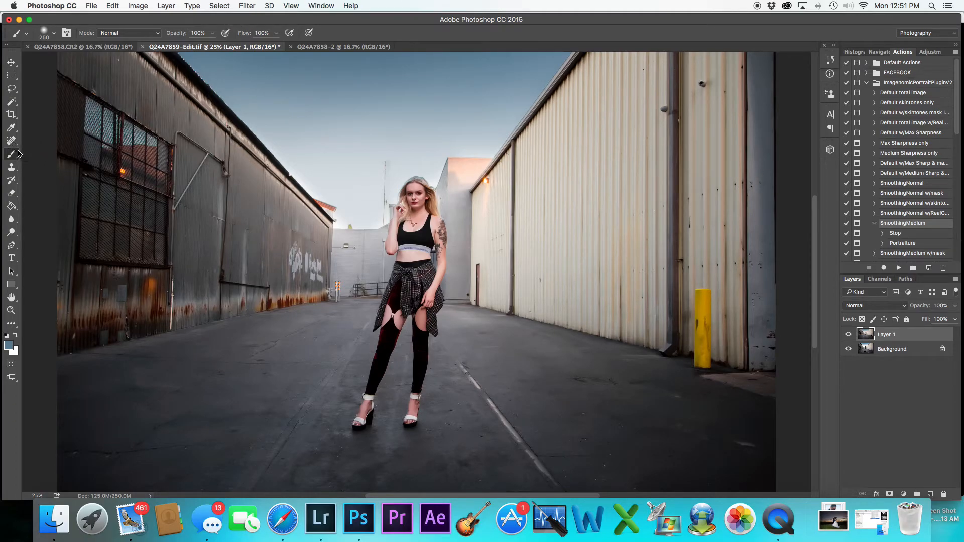
left_click(889, 494)
key("super+minus")
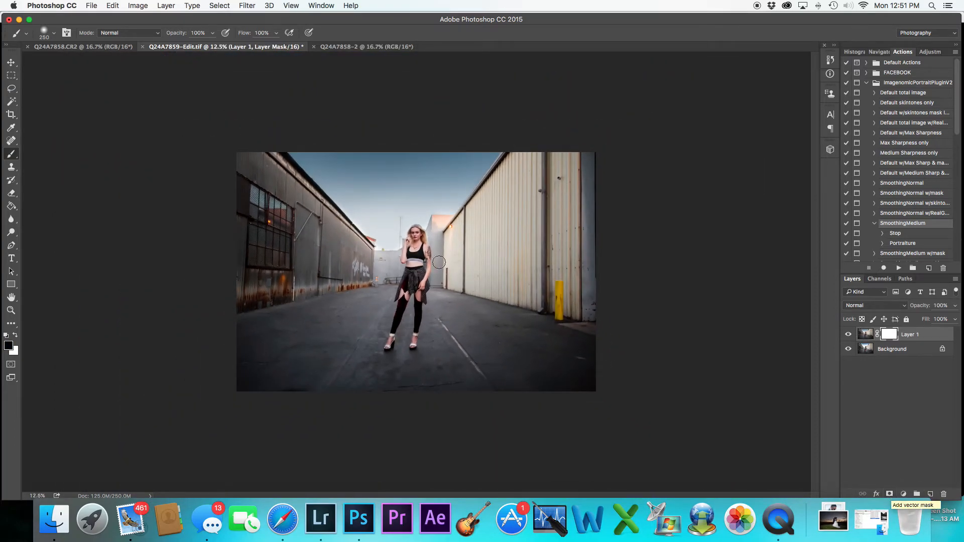
Paint black on the mask with a large brush over the left building and the right wall and pavement
key("bracketright")
key("bracketright")
key("bracketright")
key("bracketright")
key("bracketright")
key("bracketright")
key("bracketright")
key("bracketright")
key("bracketright")
key("bracketright")
key("bracketright")
key("bracketright")
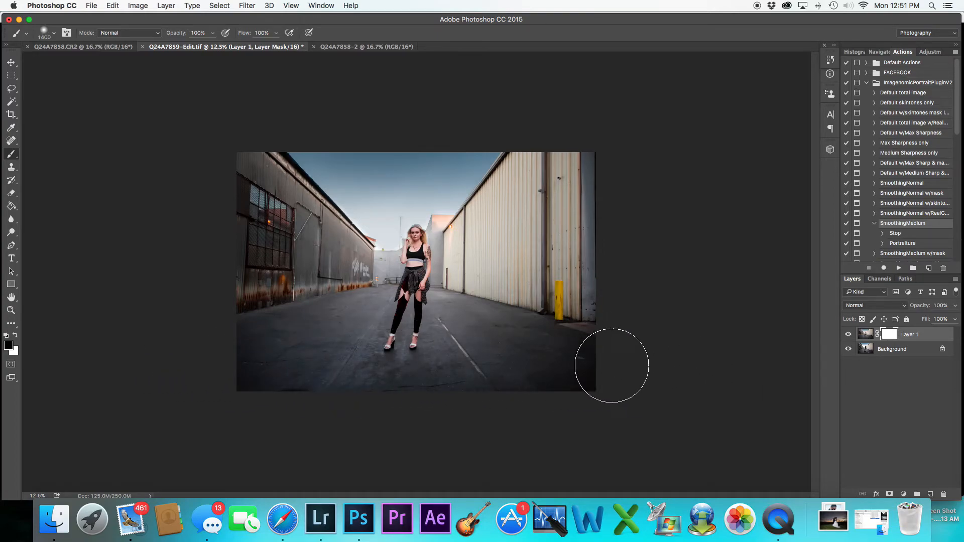
key("bracketleft")
key("bracketleft")
key("bracketleft")
key("bracketleft")
key("bracketleft")
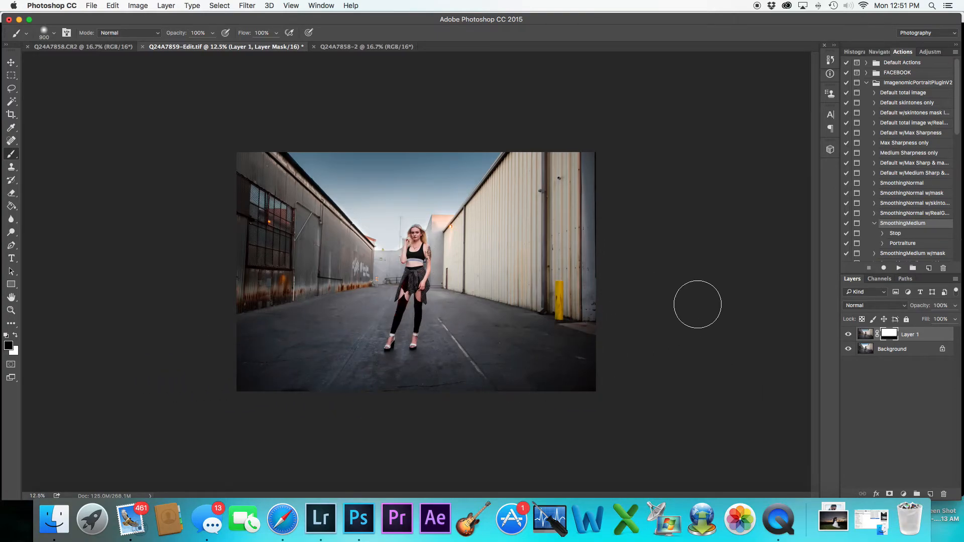
key("super+plus")
key("super+plus")
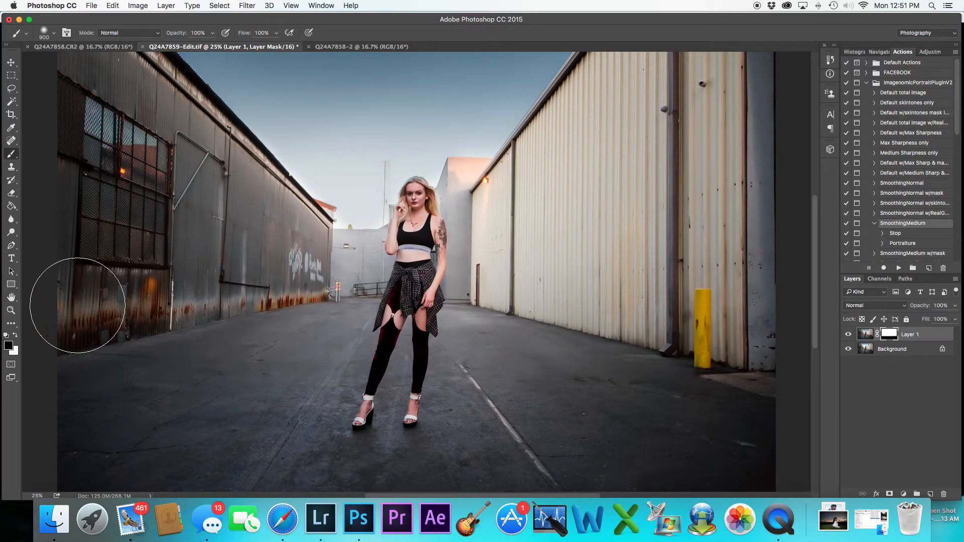
mouse_move(287, 269)
left_mouse_down()
mouse_move(282, 235)
mouse_move(103, 56)
left_mouse_up()
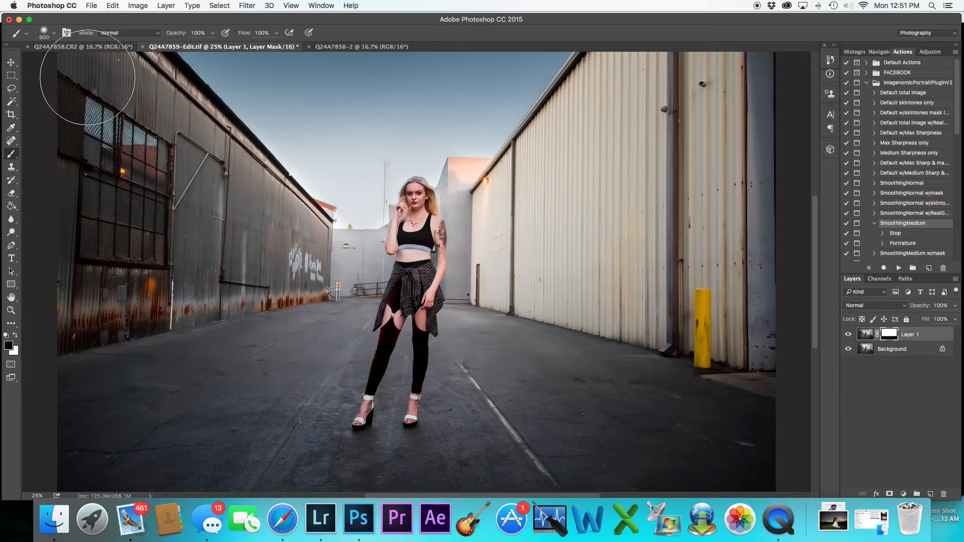
mouse_move(504, 275)
left_mouse_down()
mouse_move(642, 78)
mouse_move(707, 21)
mouse_move(586, 231)
mouse_move(622, 383)
mouse_move(741, 375)
mouse_move(777, 402)
mouse_move(794, 387)
left_mouse_up()
key("super+minus")
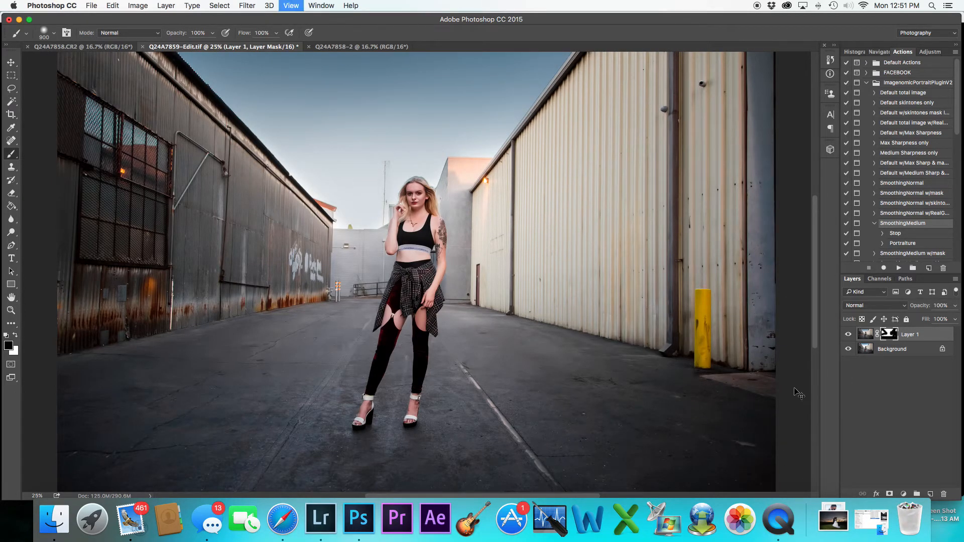
key("super+plus")
Revert the history to the Add Layer Mask state and invert the layer mask
left_click(829, 61)
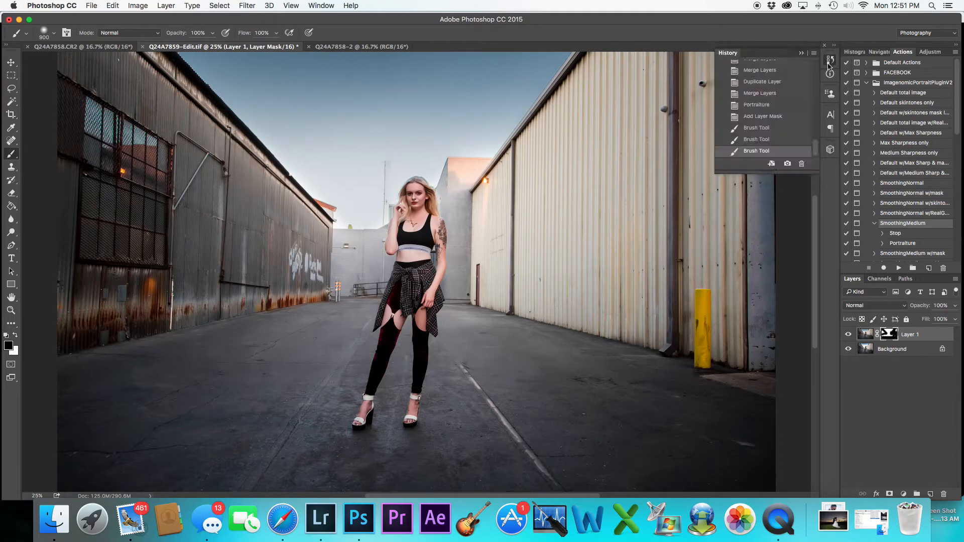
left_click(761, 130)
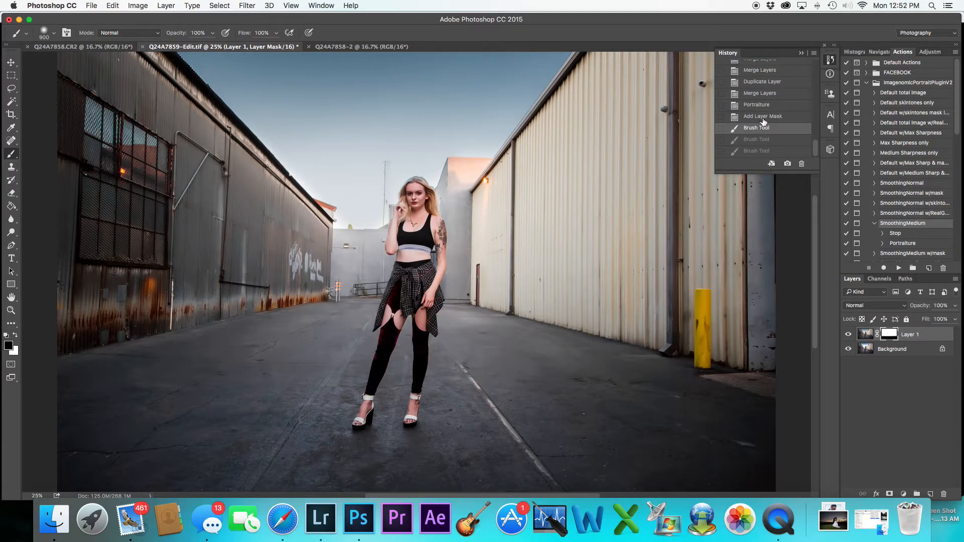
left_click(762, 117)
left_click(801, 53)
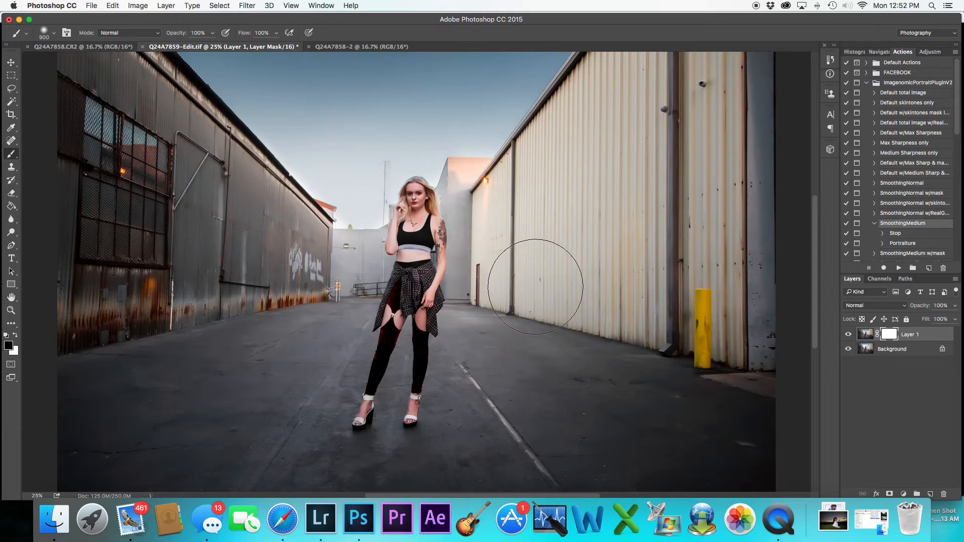
key("super+i")
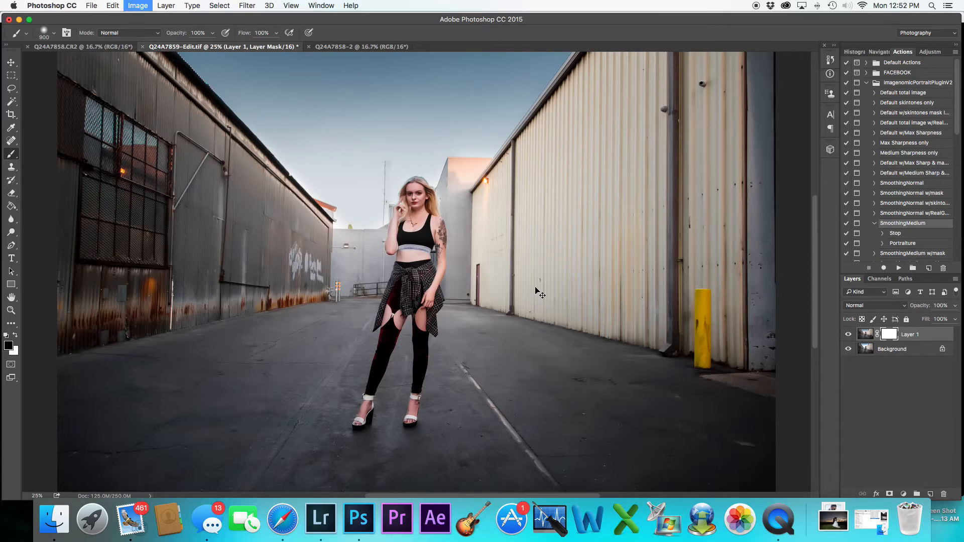
key("super+o")
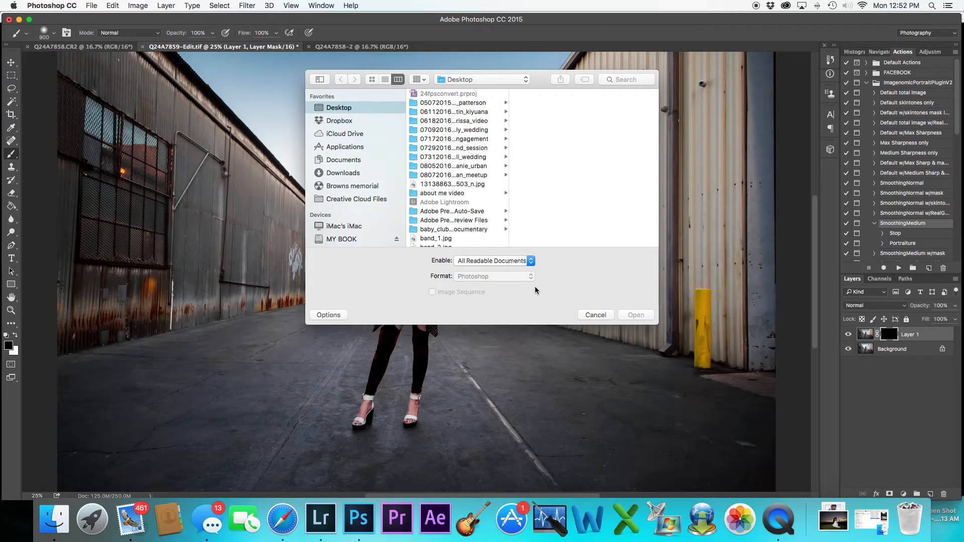
left_click(597, 316)
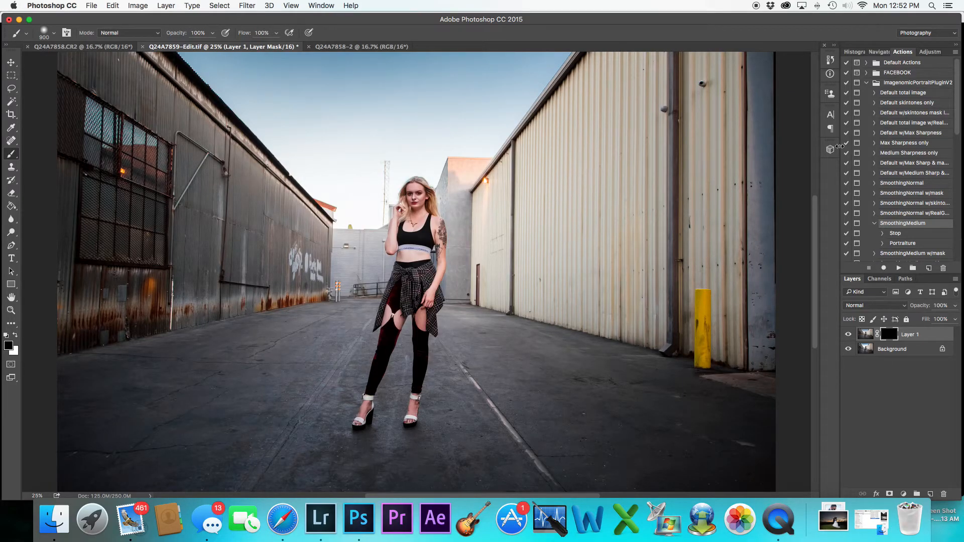
key("super+e")
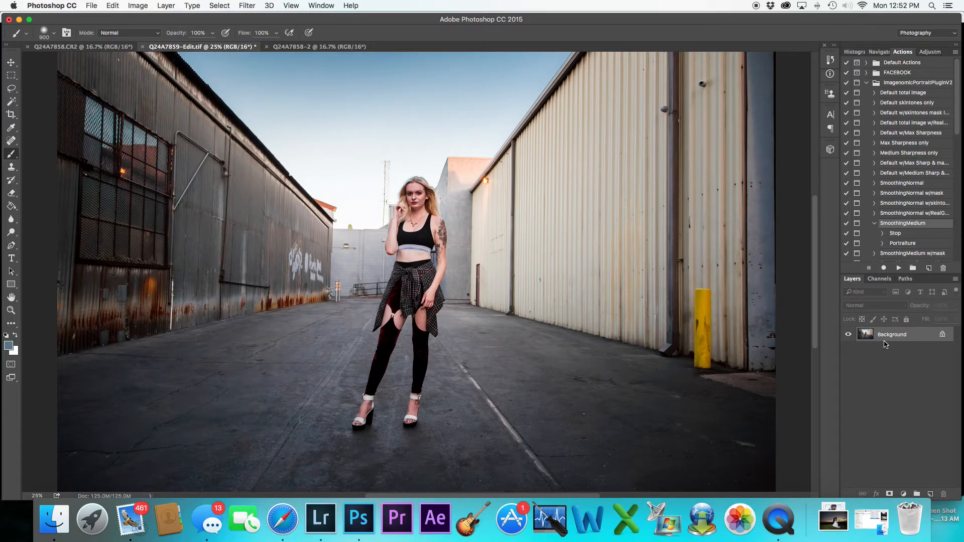
key("super+z")
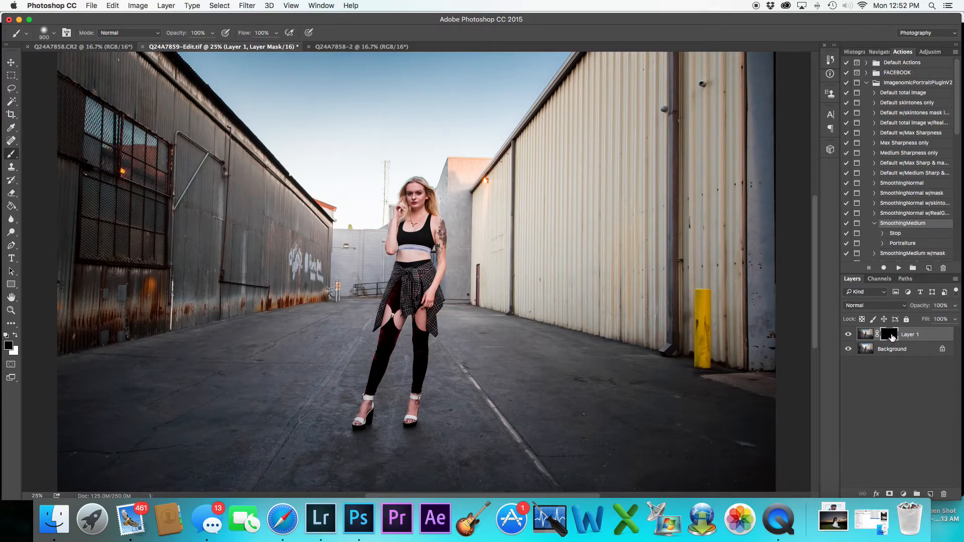
Delete Layer 1's layer mask and duplicate Layer 1
right_click(892, 337)
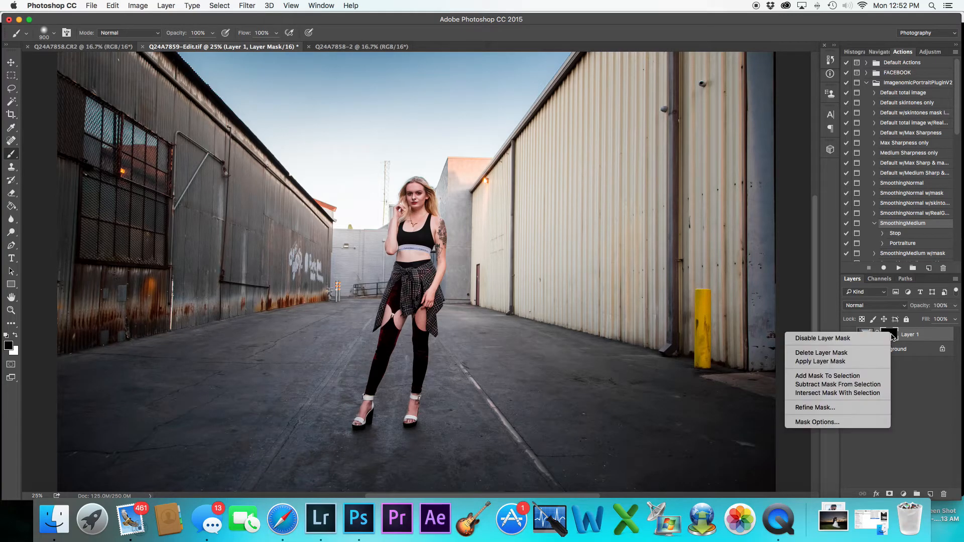
left_click(874, 352)
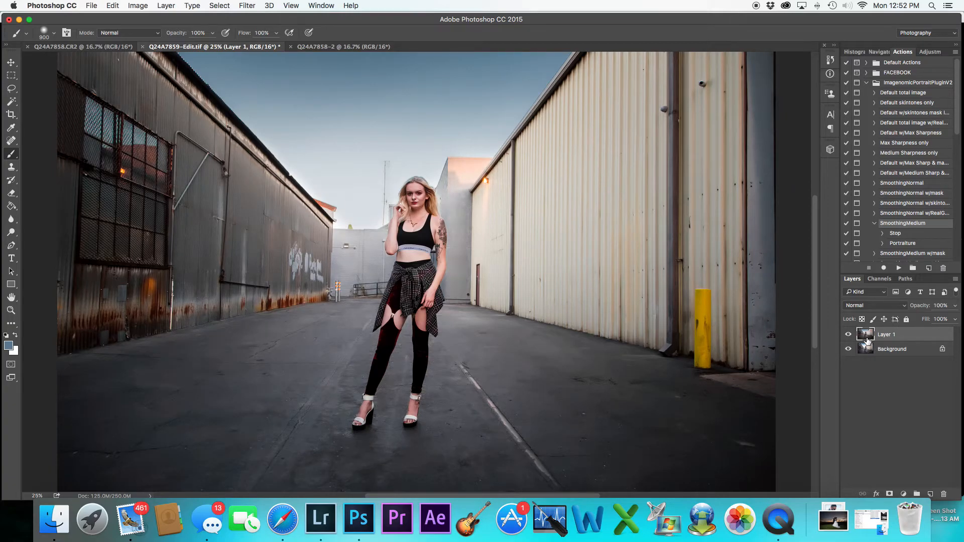
left_click_drag(904, 339, 930, 494)
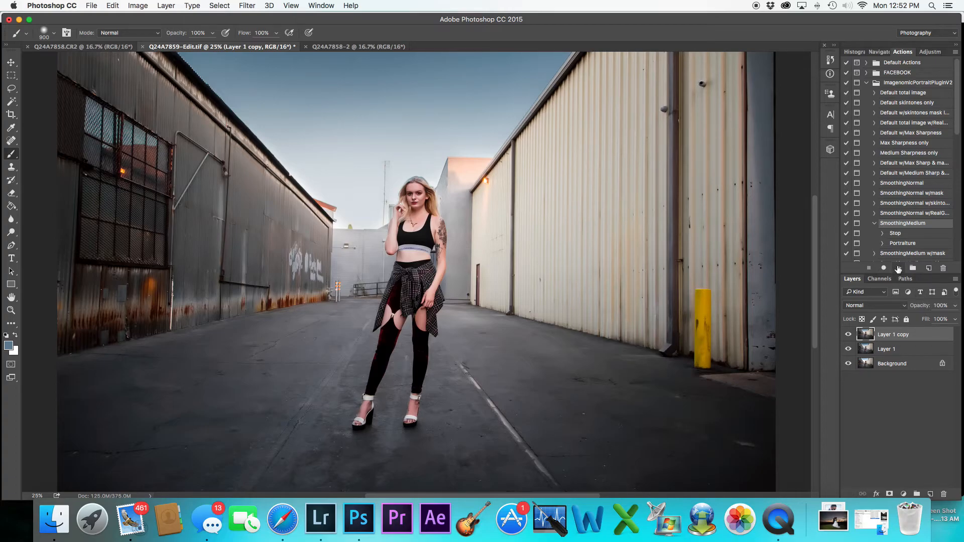
Run the SmoothingMedium Portraiture action on Layer 1 copy, accepting its settings
left_click(898, 268)
left_click(552, 176)
left_click(696, 78)
Add a layer mask to Layer 1 copy and invert it to black
key("super+equal")
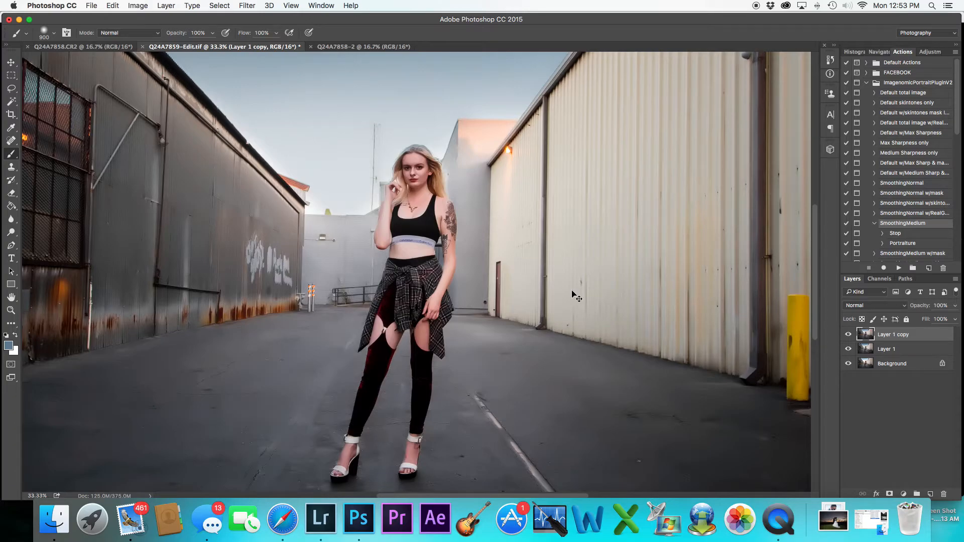
key("super+i")
key("super+i")
left_click(890, 495)
key("super+i")
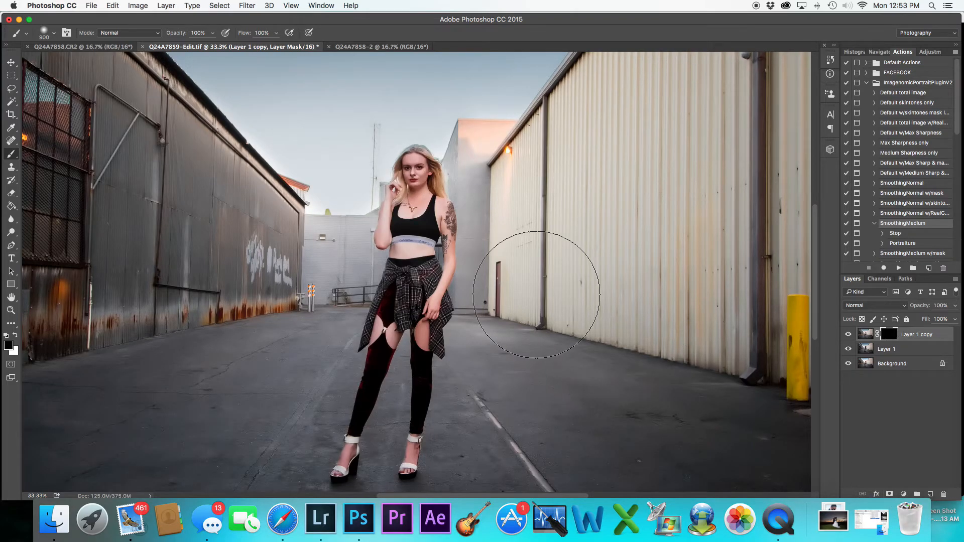
Paint white on Layer 1 copy's mask over the model's face with a small brush to reveal the smoothing
key("super+equal")
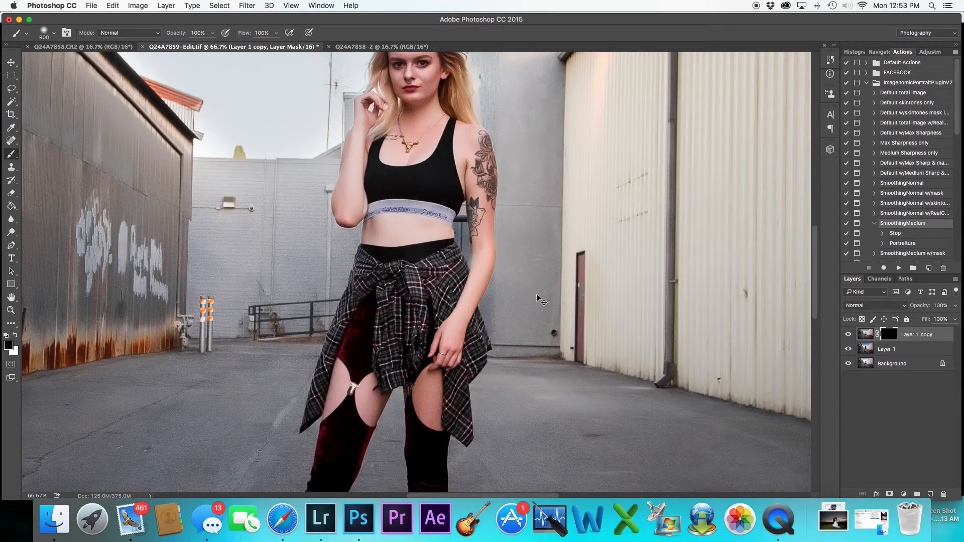
key("super+equal")
mouse_move(508, 200)
left_mouse_down()
mouse_move(510, 391)
mouse_move(522, 326)
left_mouse_up()
left_click_drag(459, 115, 457, 256)
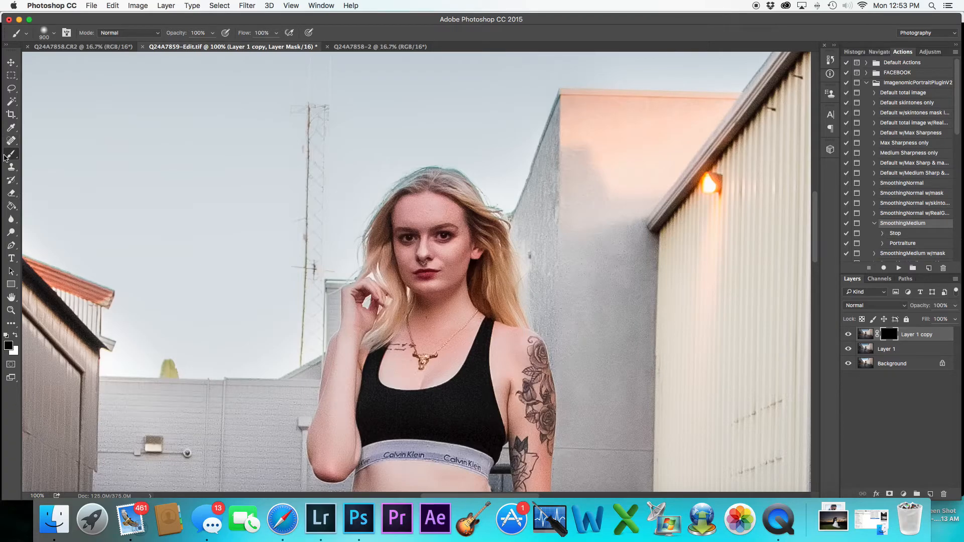
scroll(6, 158, "right", 1)
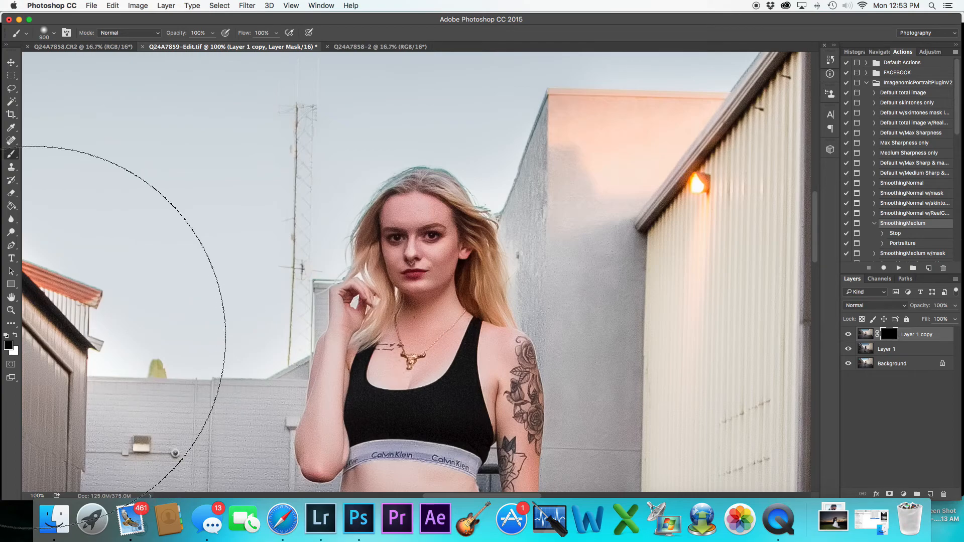
left_click(16, 336)
key("bracketleft")
key("bracketleft")
key("bracketleft")
key("bracketleft")
key("bracketleft")
key("bracketleft")
key("bracketleft")
key("bracketleft")
key("bracketleft")
key("bracketleft")
key("bracketleft")
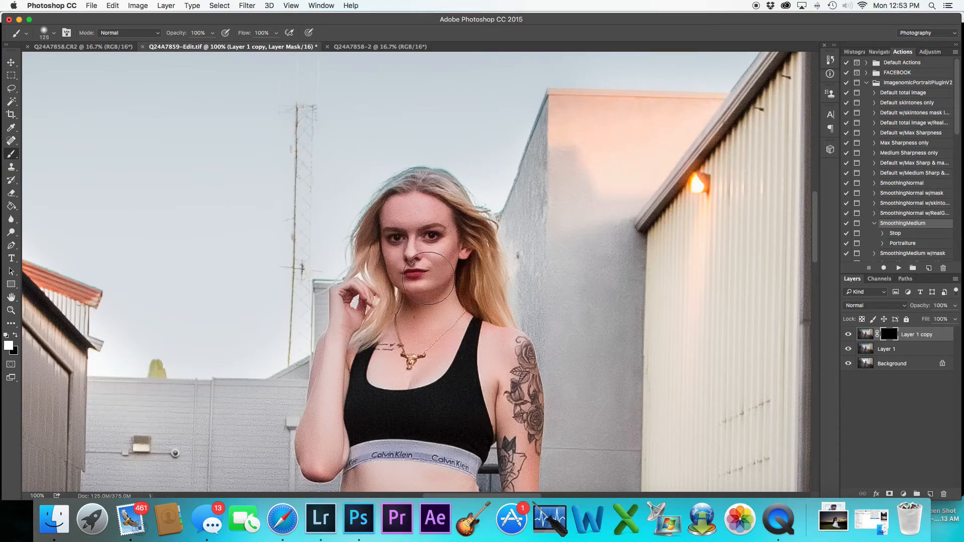
key("bracketleft")
key("bracketleft")
key("bracketleft")
key("bracketleft")
key("bracketleft")
key("bracketleft")
key("bracketleft")
key("bracketleft")
key("bracketleft")
key("bracketleft")
mouse_move(387, 251)
left_mouse_down()
mouse_move(392, 270)
mouse_move(424, 288)
mouse_move(451, 253)
mouse_move(443, 241)
mouse_move(410, 251)
mouse_move(418, 224)
mouse_move(398, 213)
mouse_move(423, 213)
mouse_move(398, 210)
mouse_move(441, 231)
left_mouse_up()
key("bracketright")
key("bracketright")
key("bracketright")
key("bracketleft")
Add a new layer filled with 50% gray (808080) and set its blend mode to Overlay
left_click(11, 206)
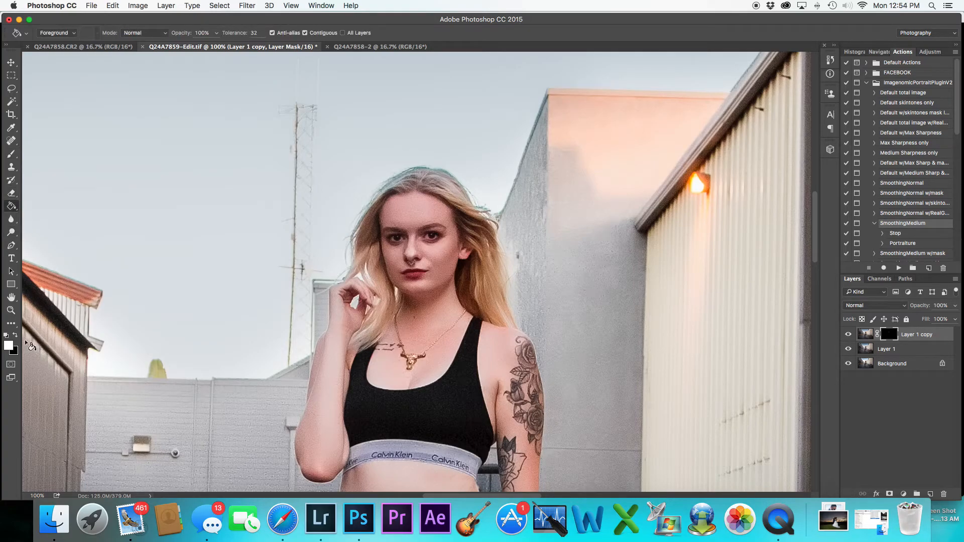
left_click(930, 494)
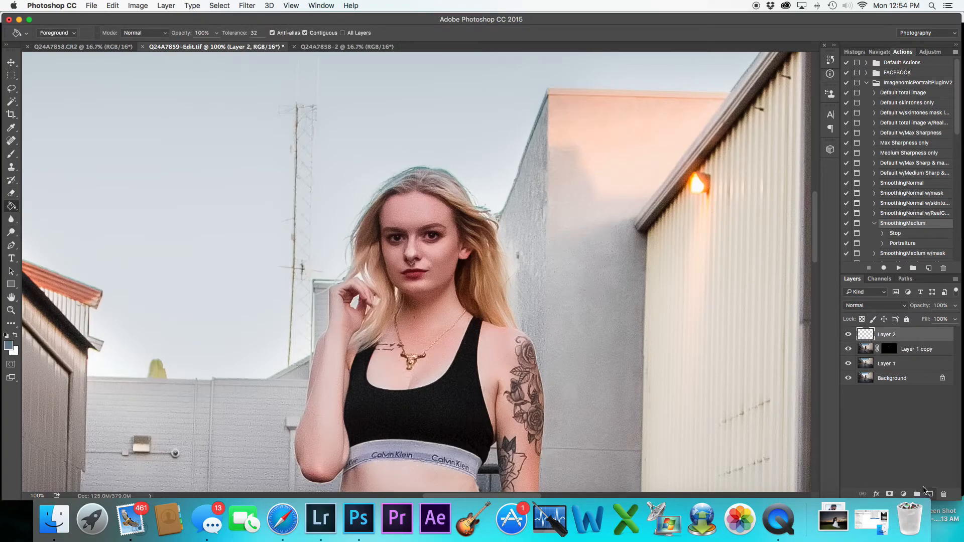
left_click(8, 346)
mouse_move(355, 217)
left_mouse_down()
mouse_move(328, 195)
mouse_move(357, 193)
mouse_move(347, 192)
left_mouse_up()
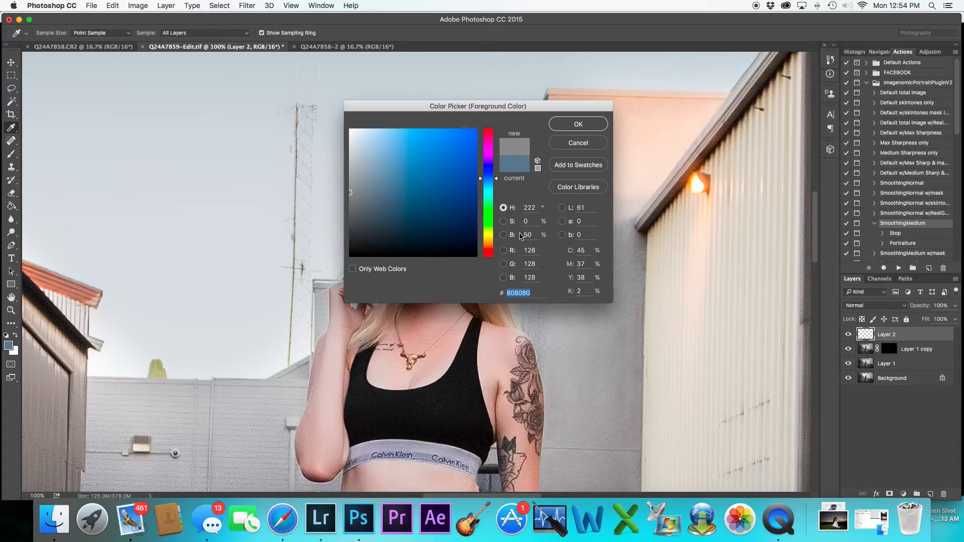
left_click(576, 128)
key("g")
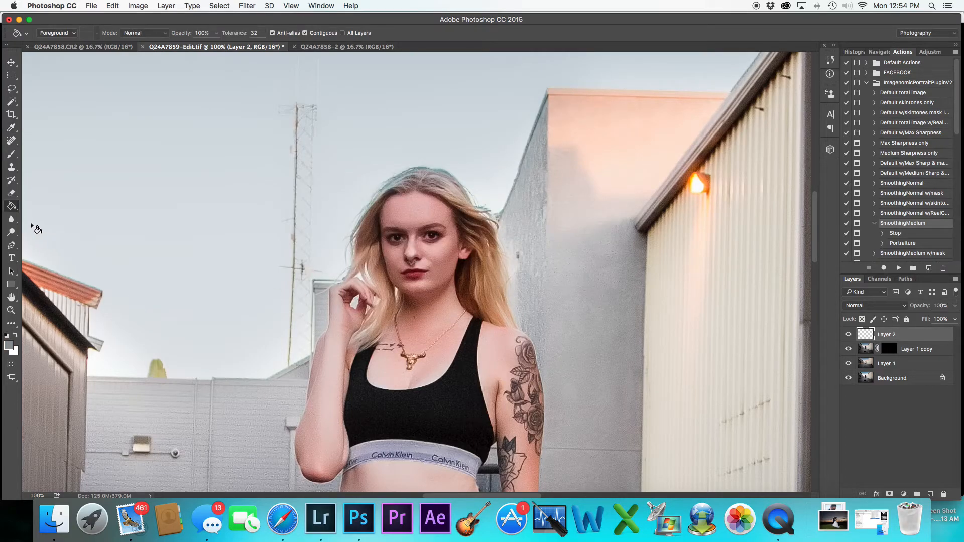
left_click(593, 314)
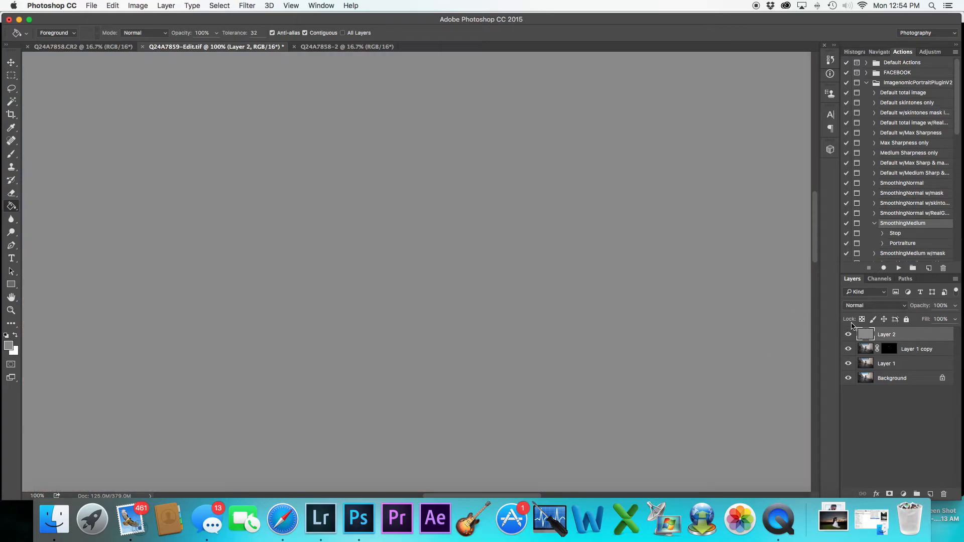
left_click(868, 305)
left_click(864, 414)
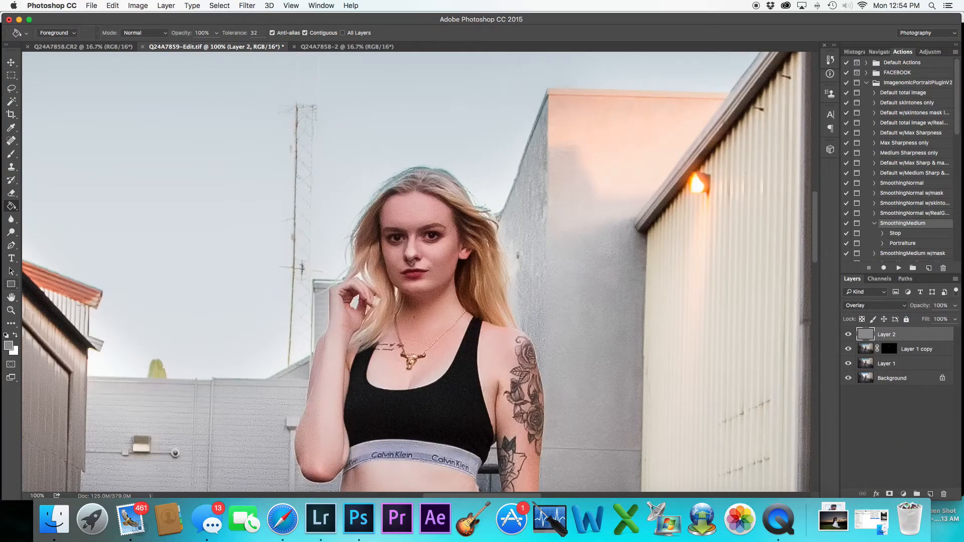
Burn the area around the model's lips with a small Burn tool brush on the gray Overlay layer
left_click(12, 232)
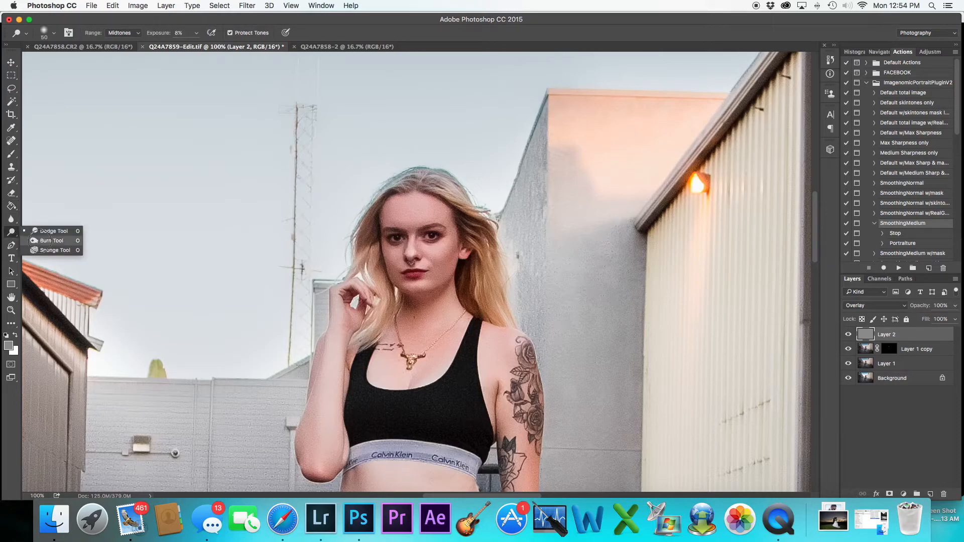
left_click(46, 241)
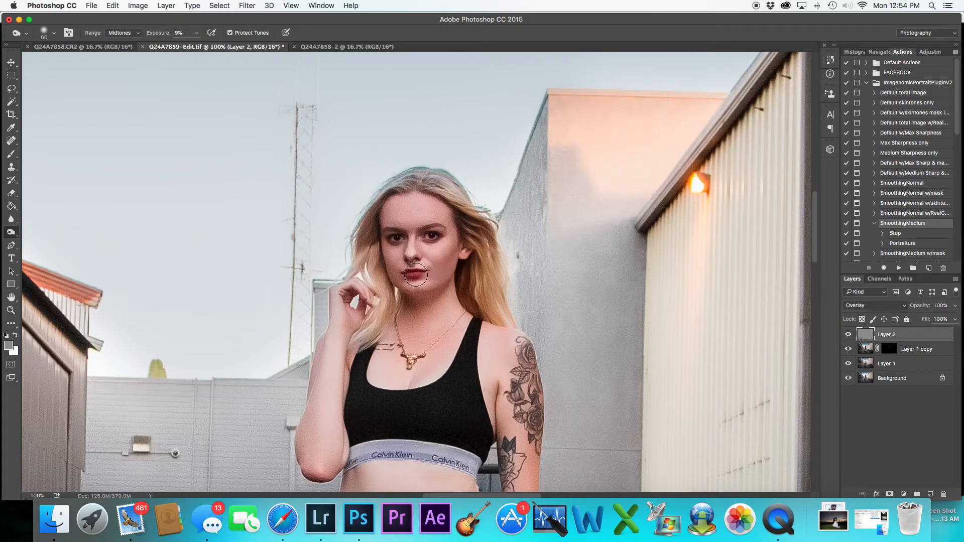
key("bracketleft")
key("bracketleft")
mouse_move(402, 243)
left_mouse_down()
mouse_move(412, 237)
mouse_move(400, 247)
left_mouse_up()
key("bracketleft")
key("bracketleft")
key("bracketleft")
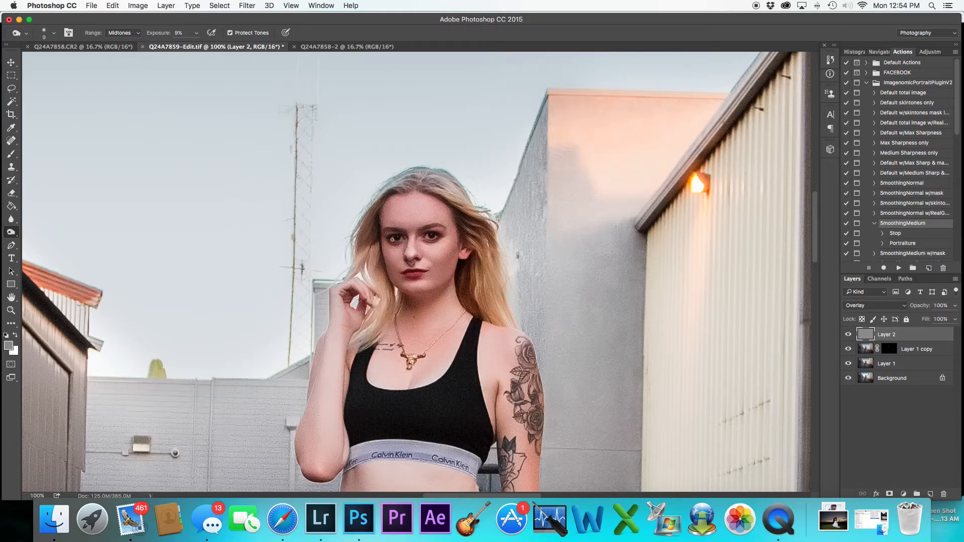
key("bracketright")
key("bracketright")
key("bracketright")
key("bracketright")
Dodge the model's eye with a small Dodge tool brush on the gray Overlay layer
left_click_drag(497, 407, 508, 297)
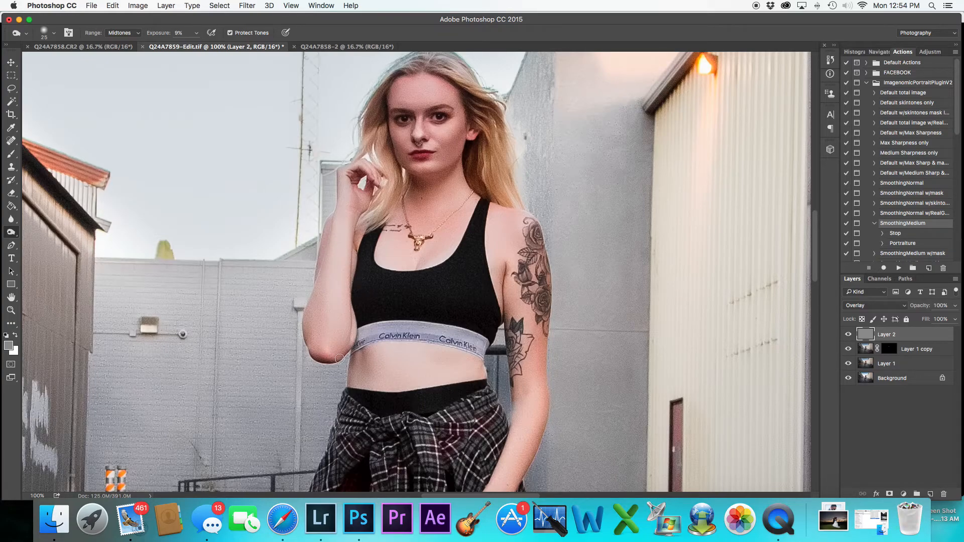
key("bracketright")
key("bracketright")
right_click(11, 232)
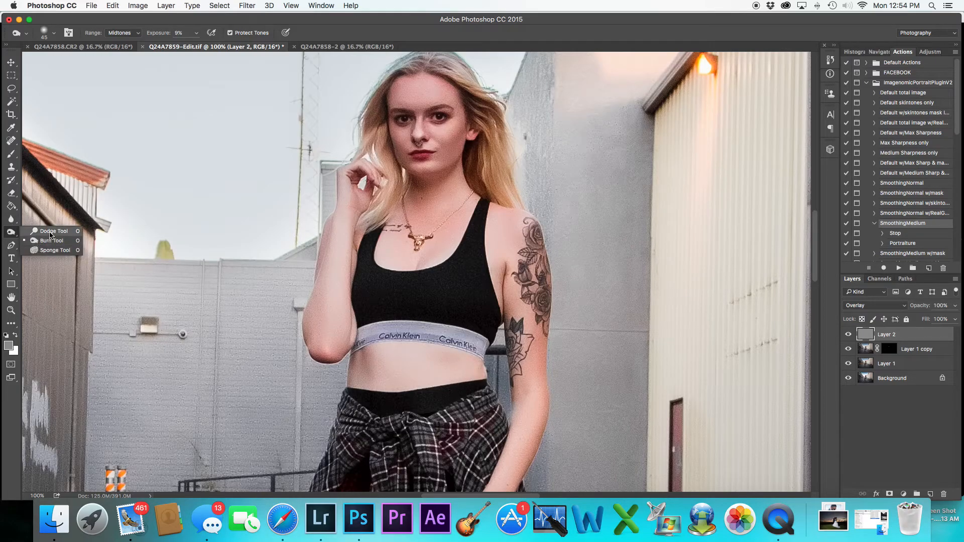
left_click(50, 230)
key("bracketleft")
key("bracketleft")
key("bracketleft")
key("bracketleft")
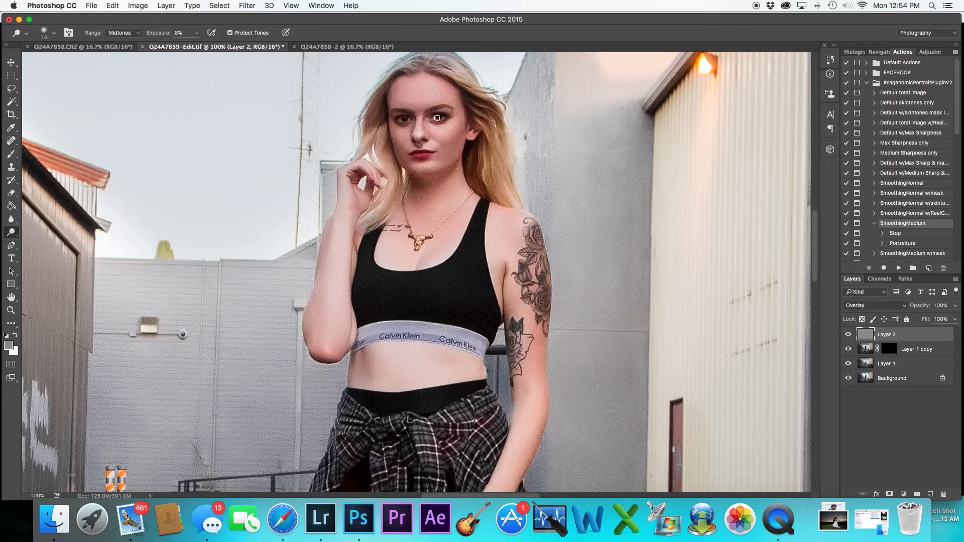
left_click_drag(436, 119, 448, 118)
Toggle the gray Overlay layer's visibility on and off to compare the dodge and burn result
key("bracketright")
key("bracketright")
key("bracketright")
key("bracketright")
key("super+minus")
key("super+minus")
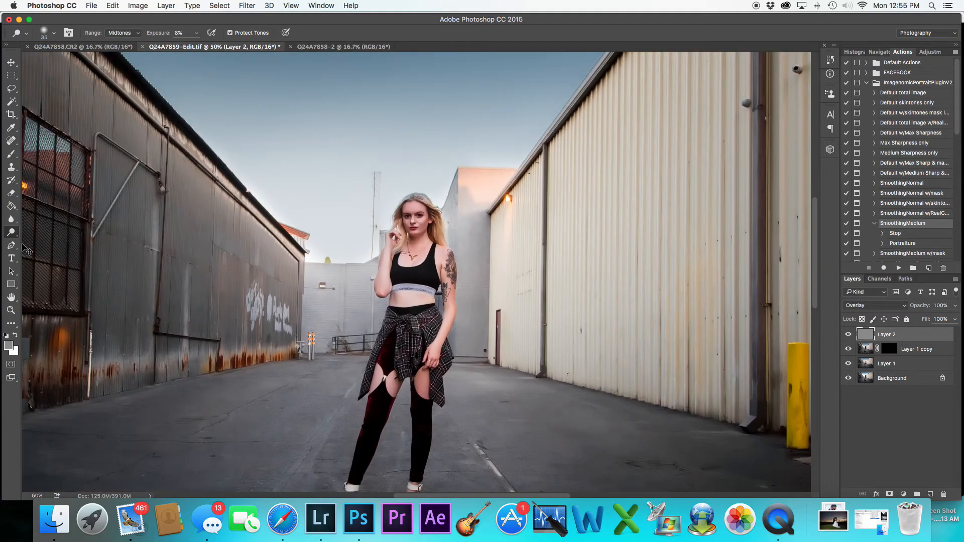
key("super+minus")
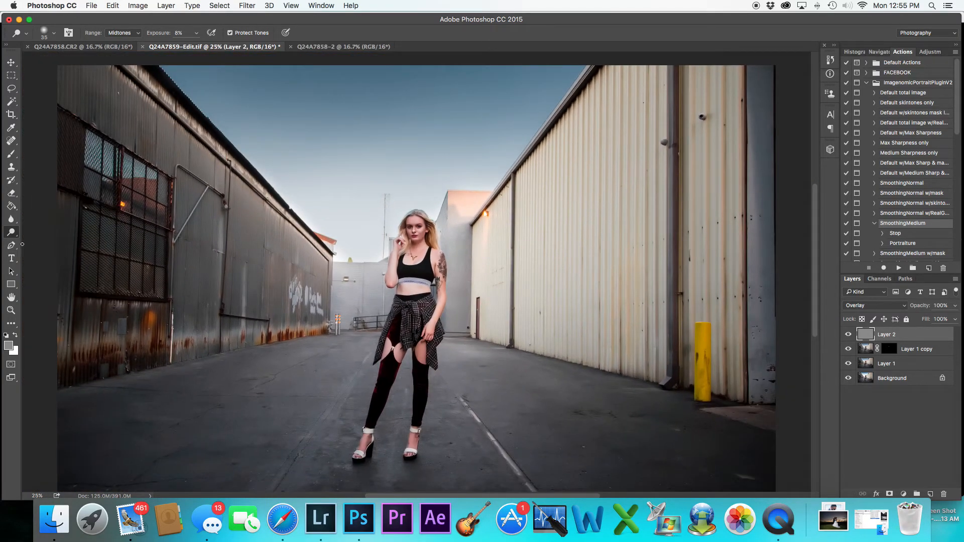
left_click(849, 334)
left_click(848, 334)
left_click(848, 334)
left_click(848, 335)
left_click(848, 335)
key("super+minus")
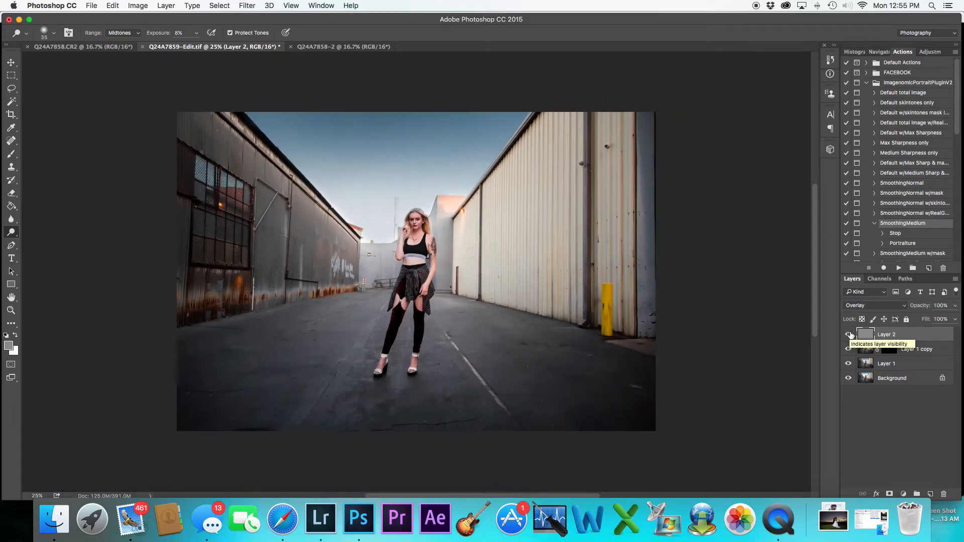
Merge the retouching layers above the Background into a single Layer 2
left_click(903, 363, "shift")
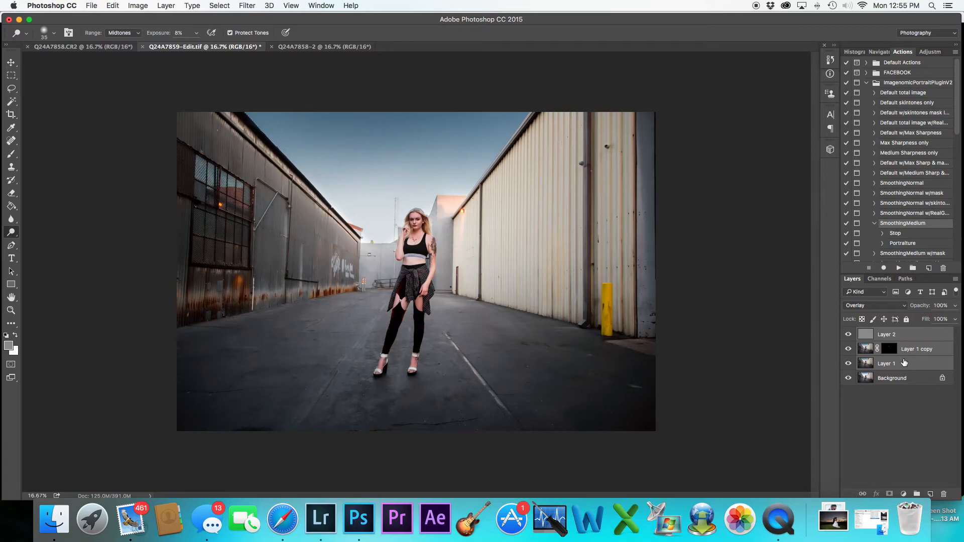
right_click(904, 363)
left_click(834, 360)
Toggle Layer 2's visibility repeatedly to compare the retouched image with the Background
left_click(848, 335)
left_click(847, 335)
left_click(846, 336)
left_click(846, 335)
left_click(846, 336)
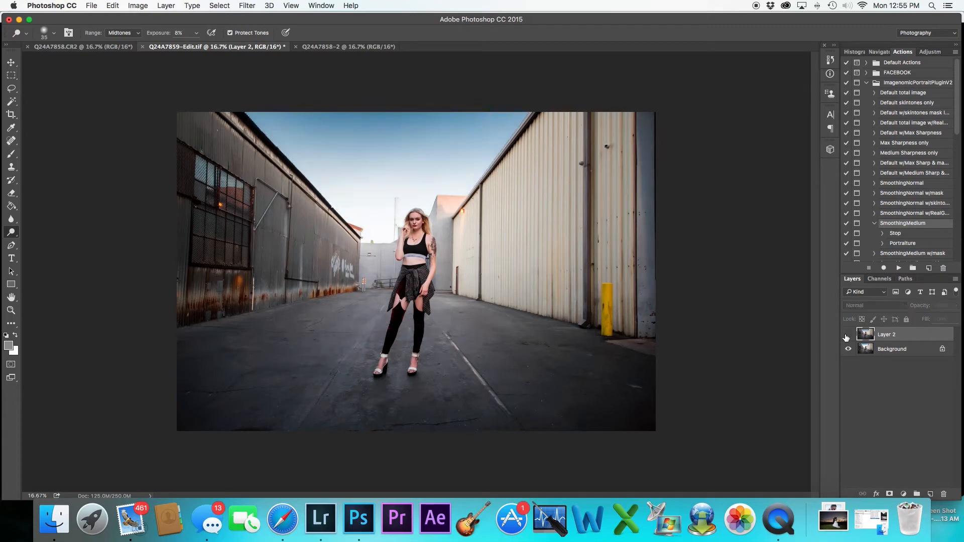
left_click(847, 335)
left_click(847, 336)
left_click(846, 335)
left_click(846, 335)
left_click(846, 335)
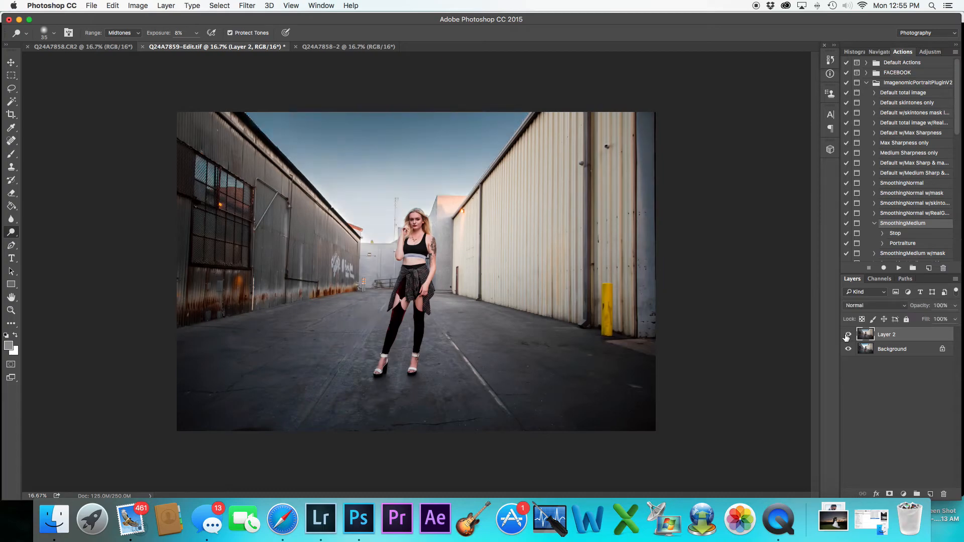
left_click(847, 336)
left_click(846, 335)
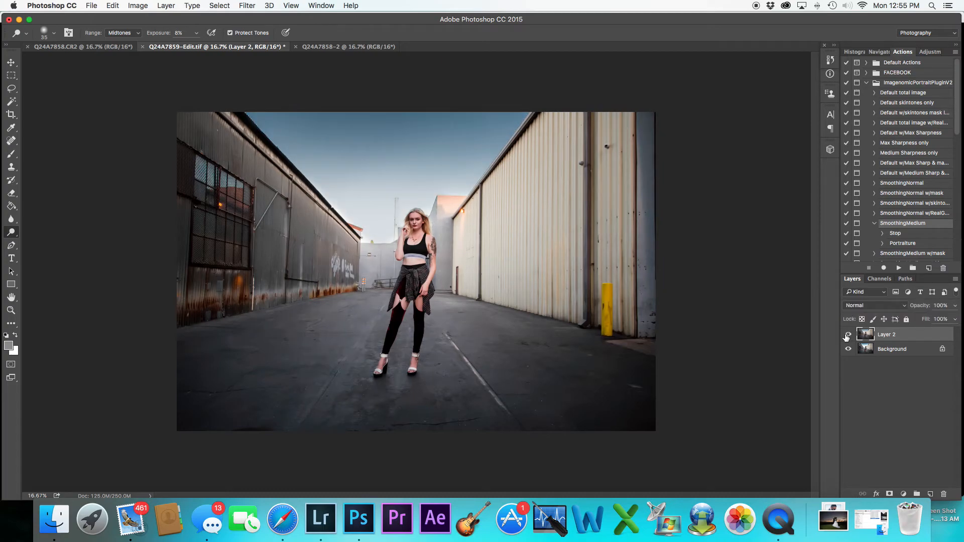
Merge Layer 2 down with the Background into one layer
left_click(897, 350, "shift")
right_click(897, 349)
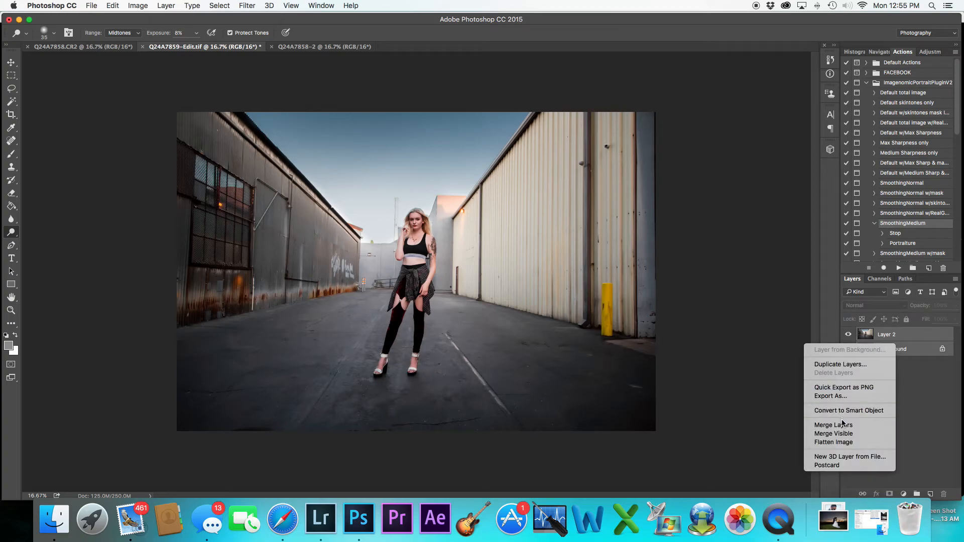
left_click(844, 426)
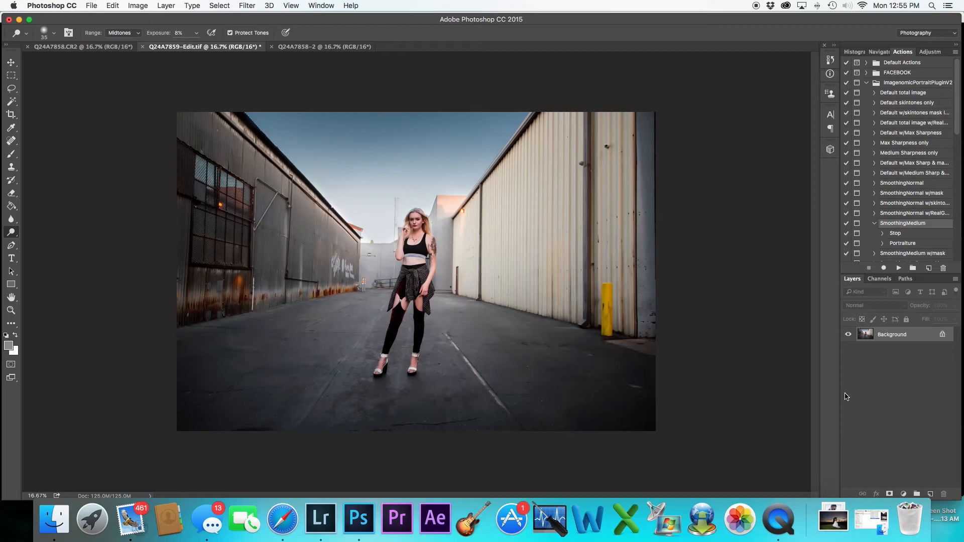
Apply an Unsharp Mask with amount 71%, radius 3.9 pixels and threshold 22 levels to the merged image
left_click(247, 5)
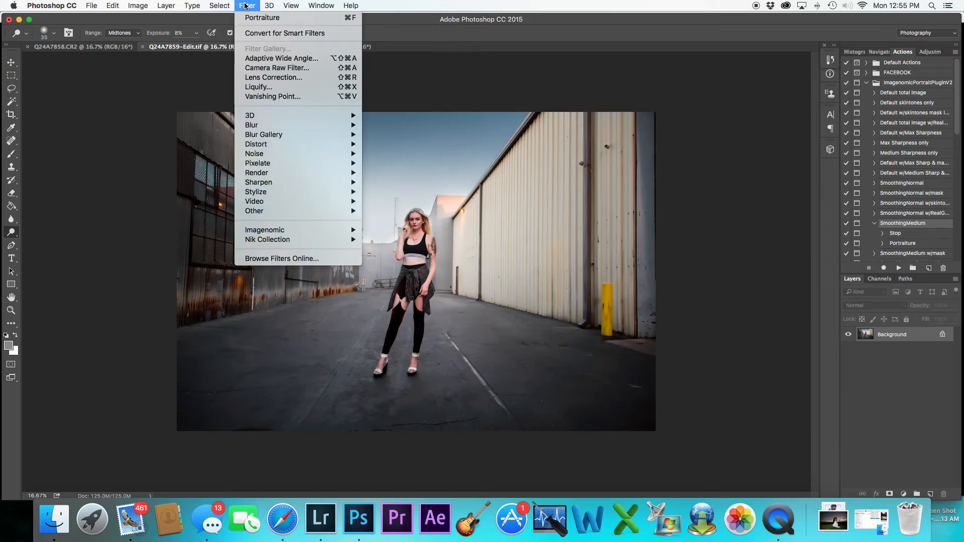
mouse_move(280, 210)
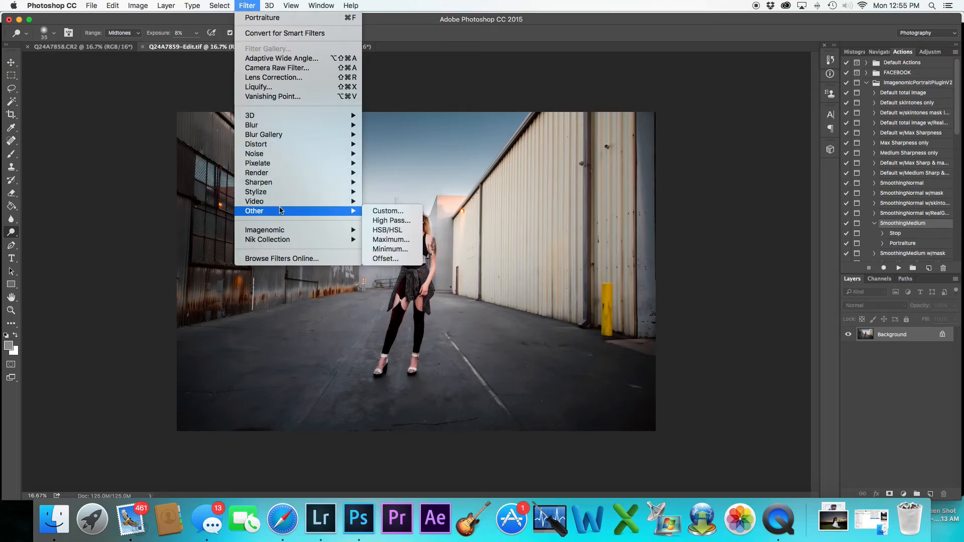
mouse_move(292, 184)
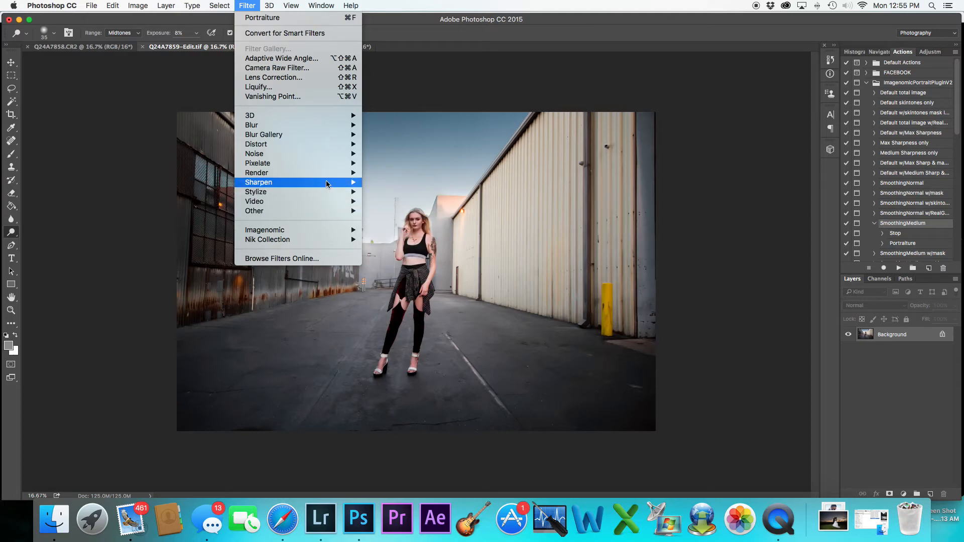
left_click(390, 229)
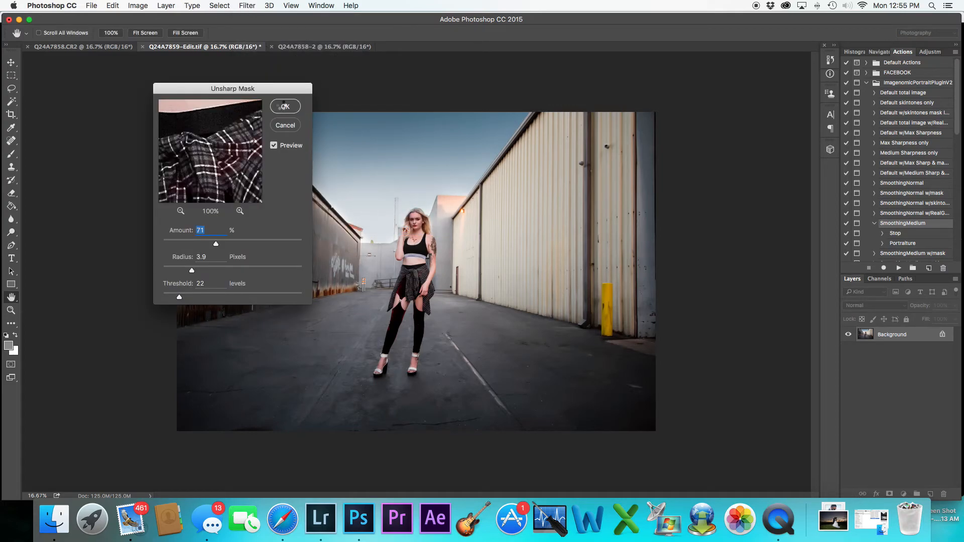
left_click(284, 106)
key("o")
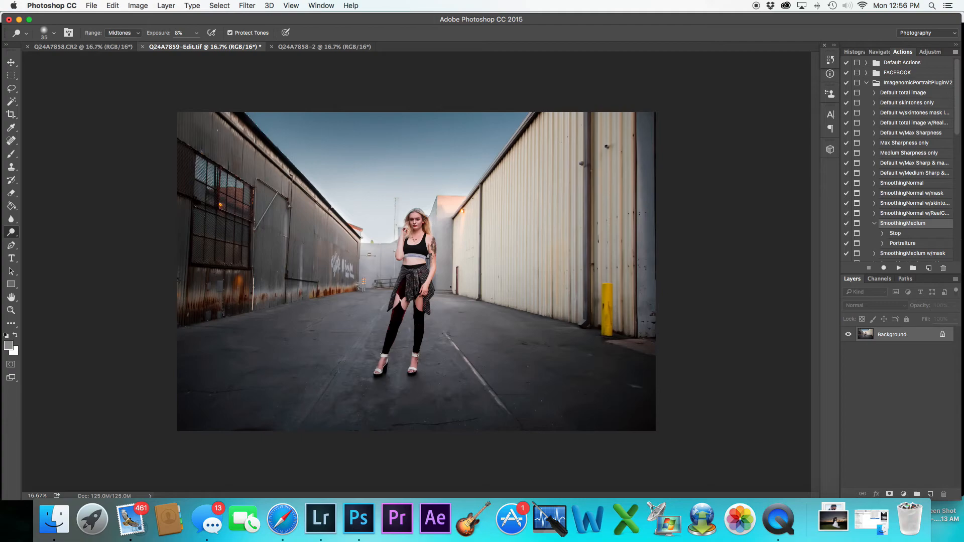
Save the edited document and switch to Lightroom
left_click(92, 6)
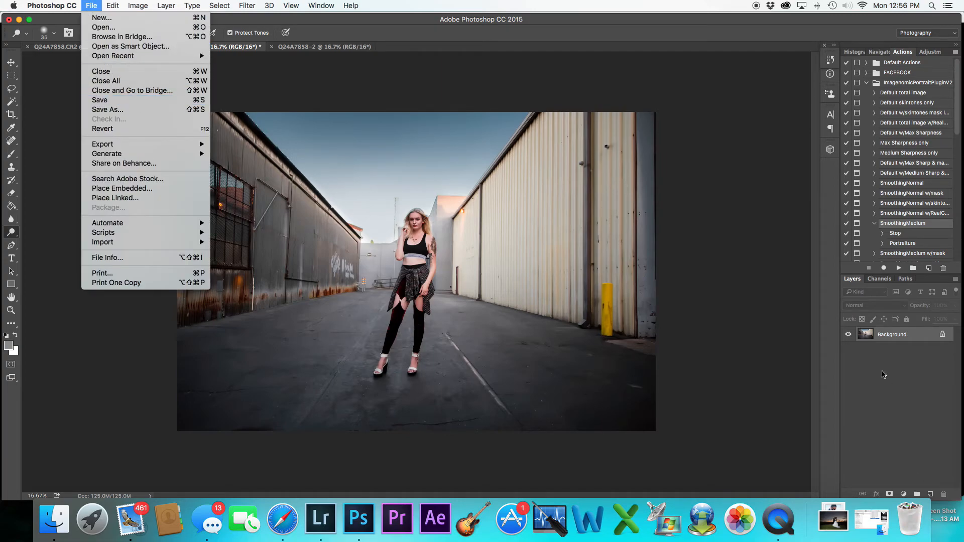
left_click(132, 103)
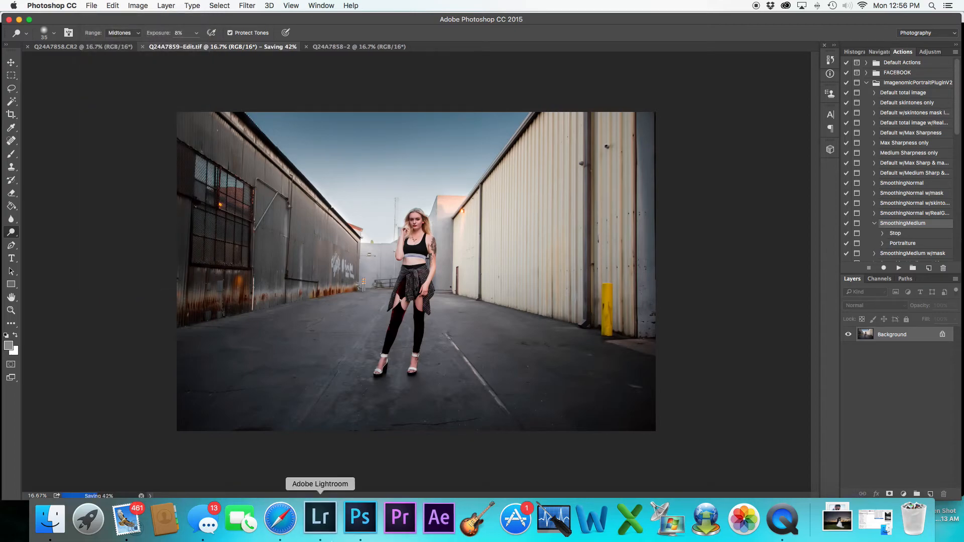
left_click(319, 517)
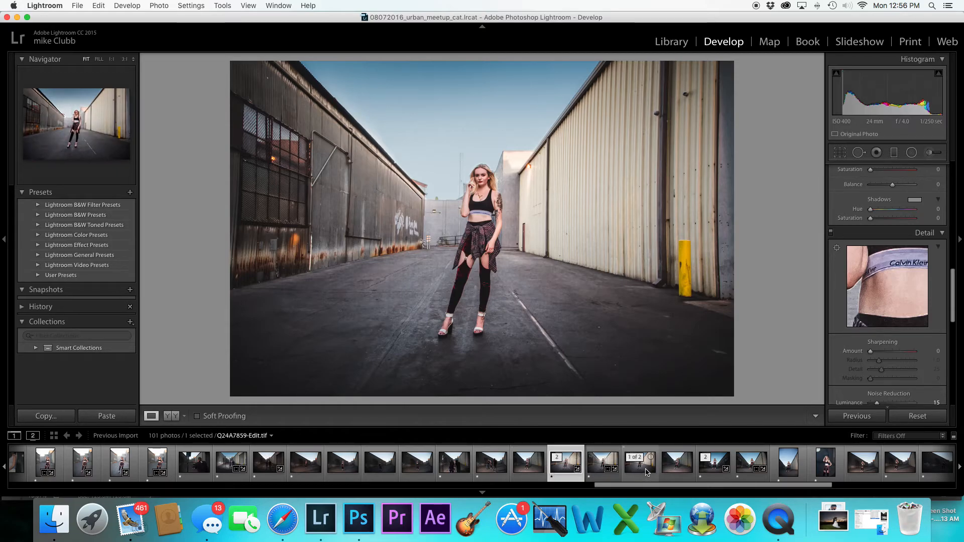
Compare the original raw and edited versions in the filmstrip, ending on Q24A7859-Edit.tif
left_click(639, 462)
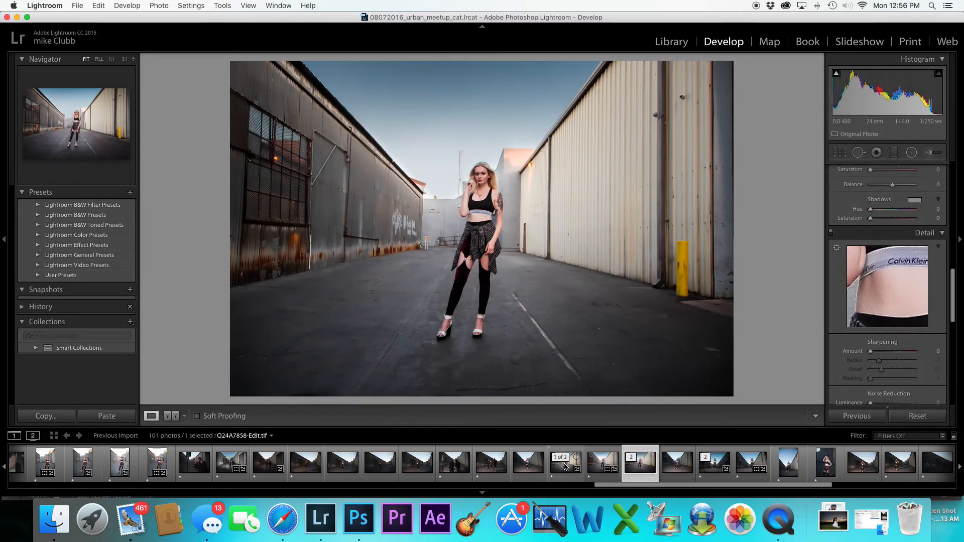
left_click(566, 464)
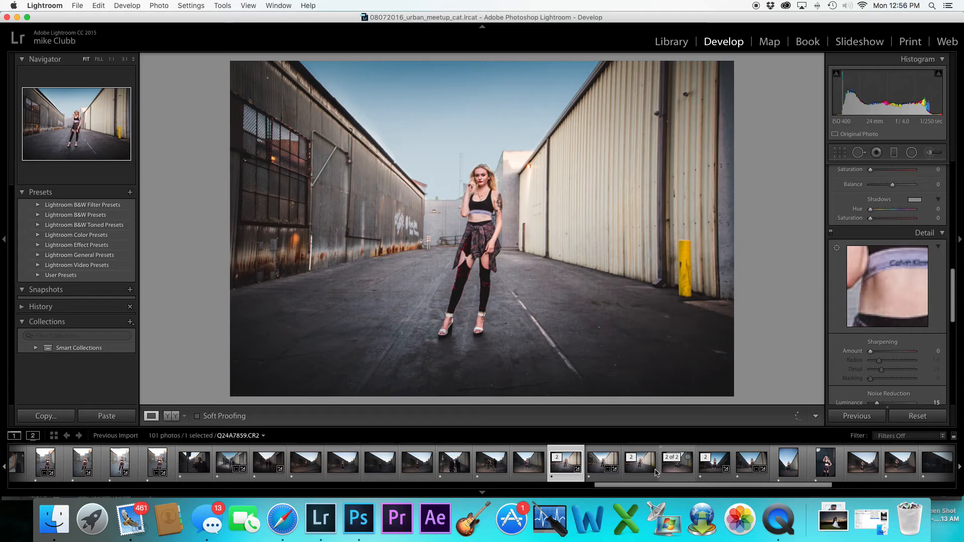
left_click(645, 473)
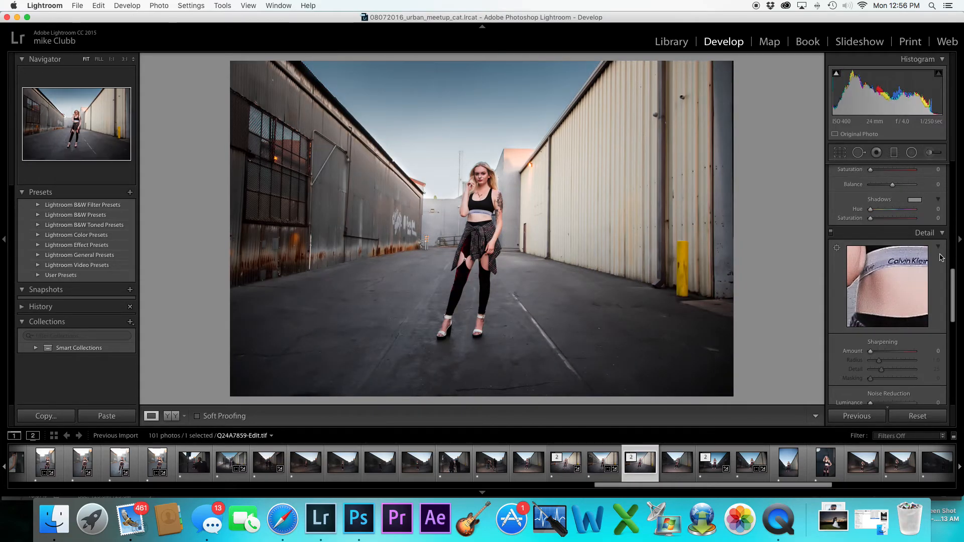
Set the edited photo's Contrast to +36, Highlights to +15 and Clarity to +16
scroll(883, 256, "up", 15)
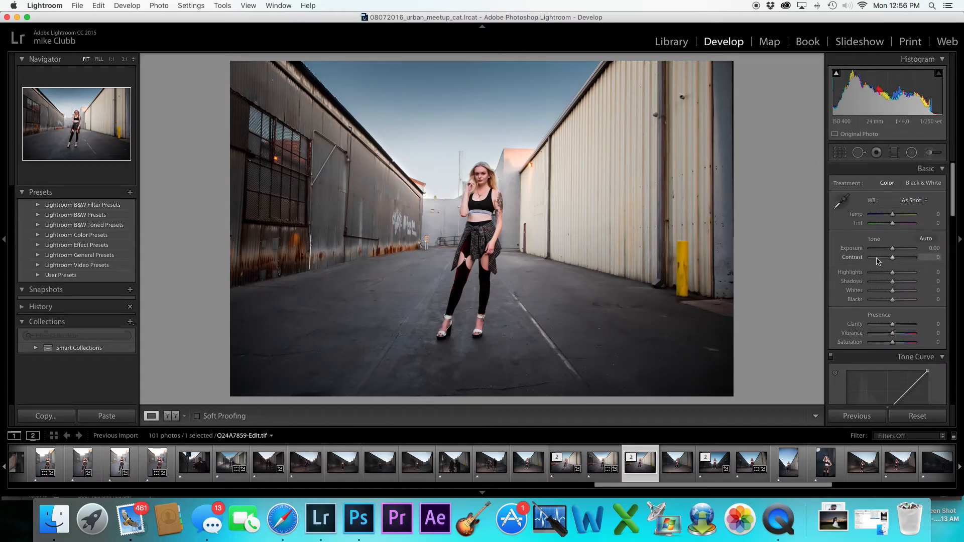
mouse_move(893, 259)
left_mouse_down()
mouse_move(901, 259)
mouse_move(896, 271)
left_mouse_up()
scroll(896, 268, "down", 1)
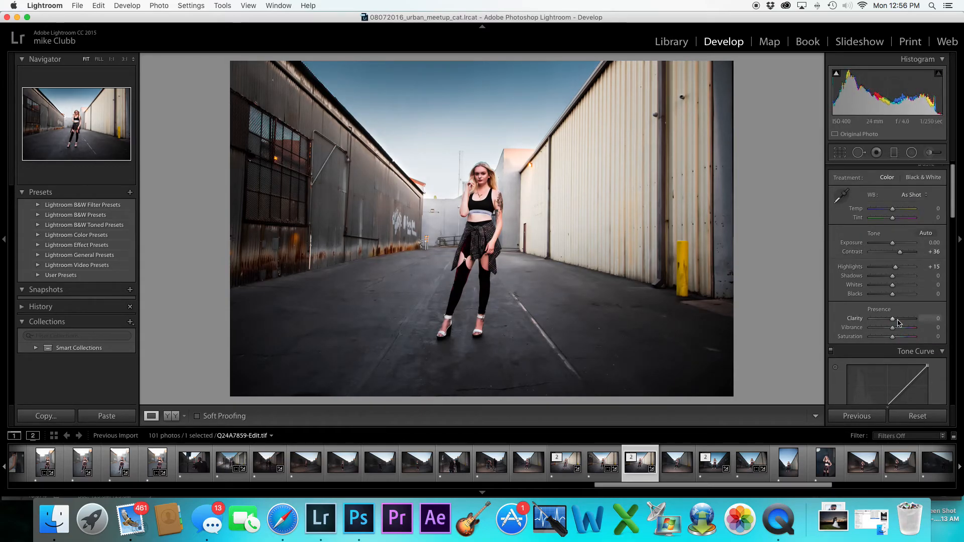
left_click_drag(894, 322, 897, 322)
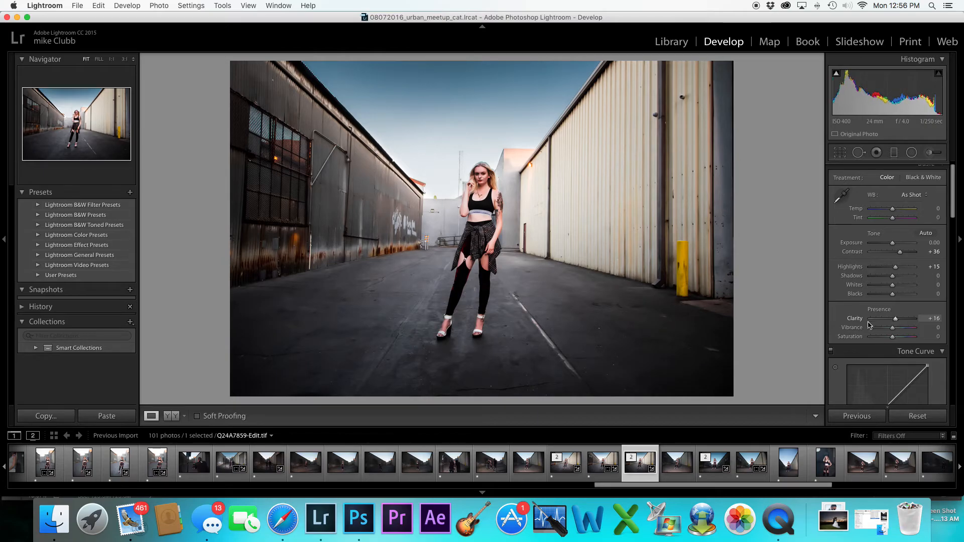
Add a point to the RGB tone curve and lift the curve's black point slightly
scroll(844, 325, "down", 1)
scroll(842, 328, "down", 3)
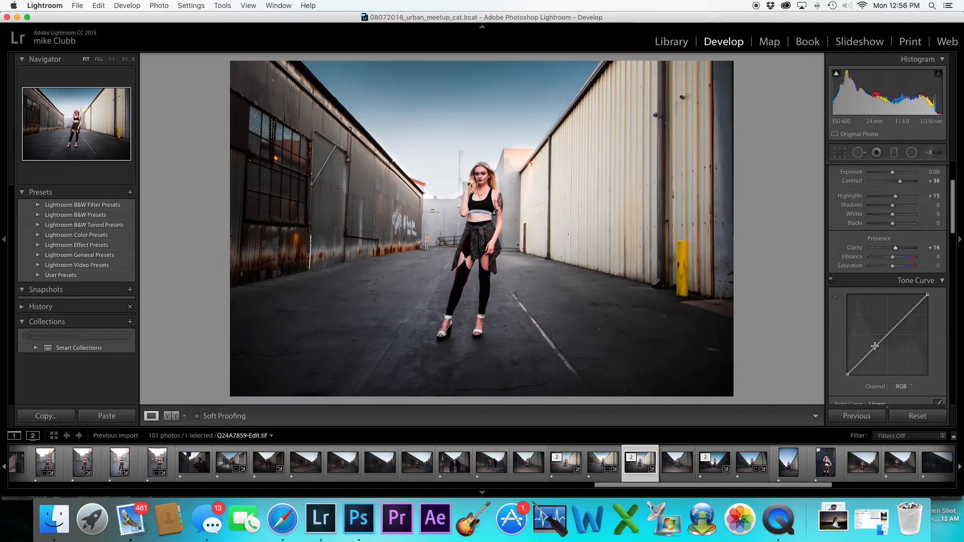
left_click(865, 357)
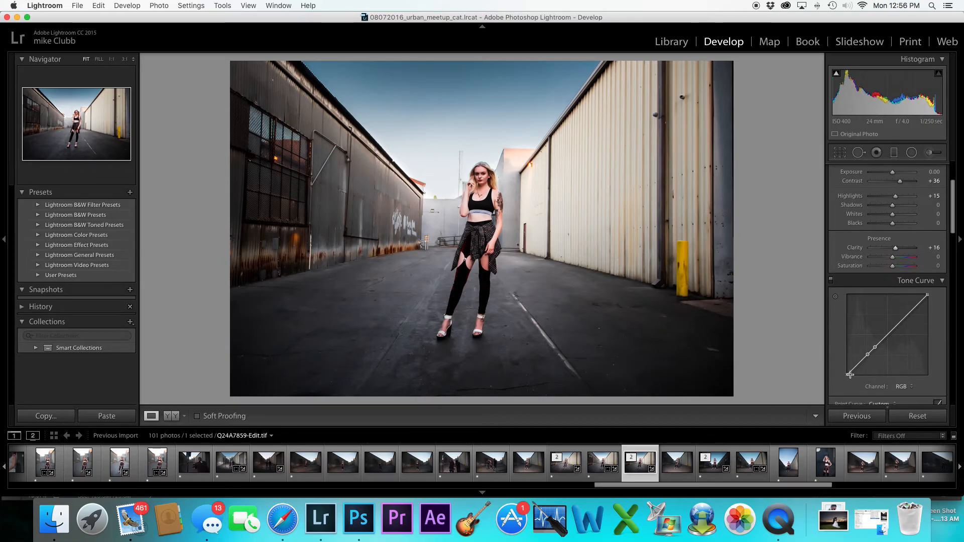
left_click_drag(848, 374, 848, 369)
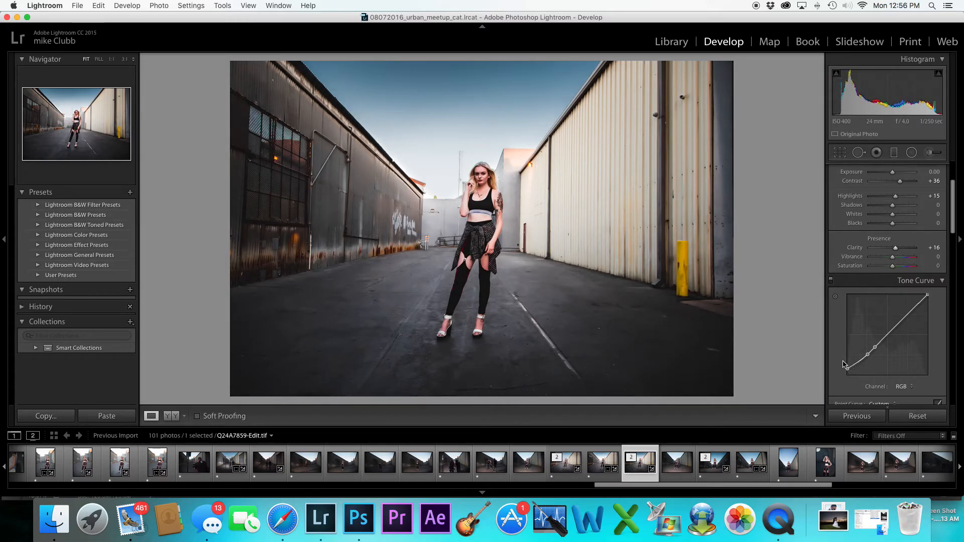
Lower Contrast to +5 and Blacks to -35
scroll(840, 370, "down", 2)
scroll(840, 371, "down", 5)
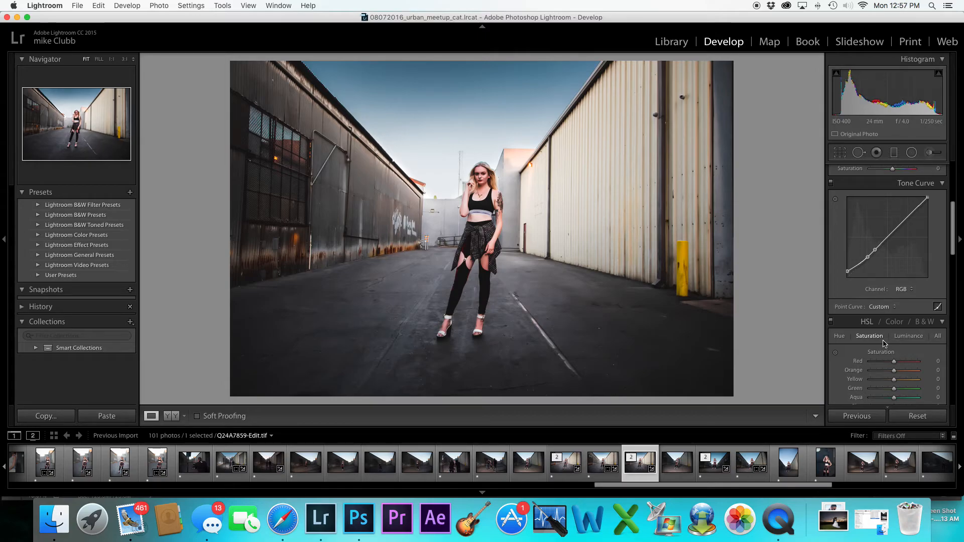
scroll(884, 342, "up", 8)
scroll(883, 340, "up", 4)
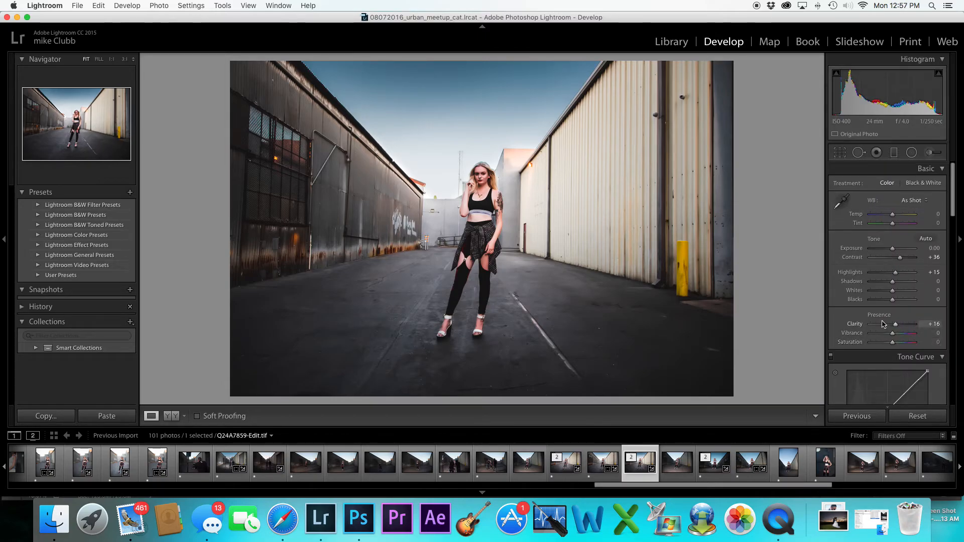
left_click_drag(901, 261, 894, 260)
left_click_drag(893, 300, 887, 302)
scroll(873, 306, "down", 10)
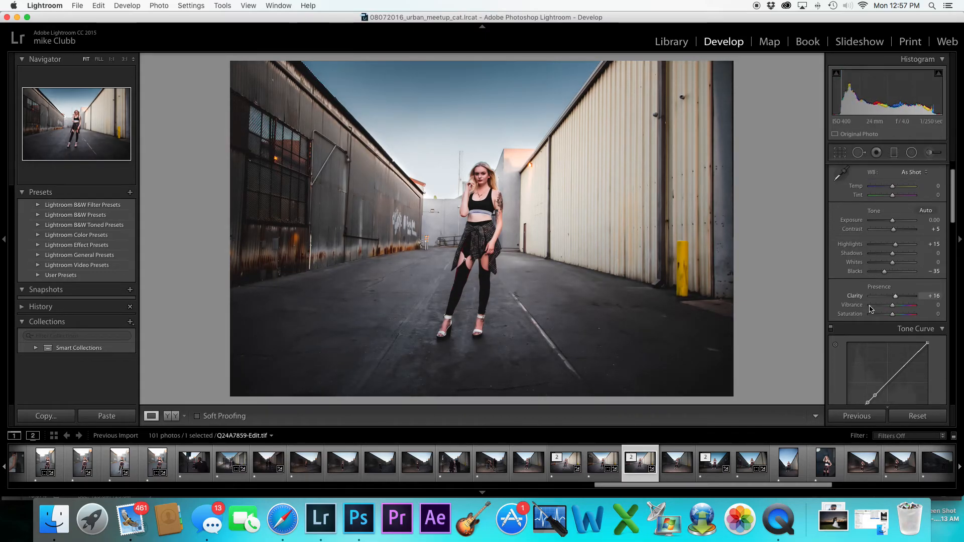
Compare the raw and edited versions of the photo in the filmstrip
scroll(871, 308, "down", 8)
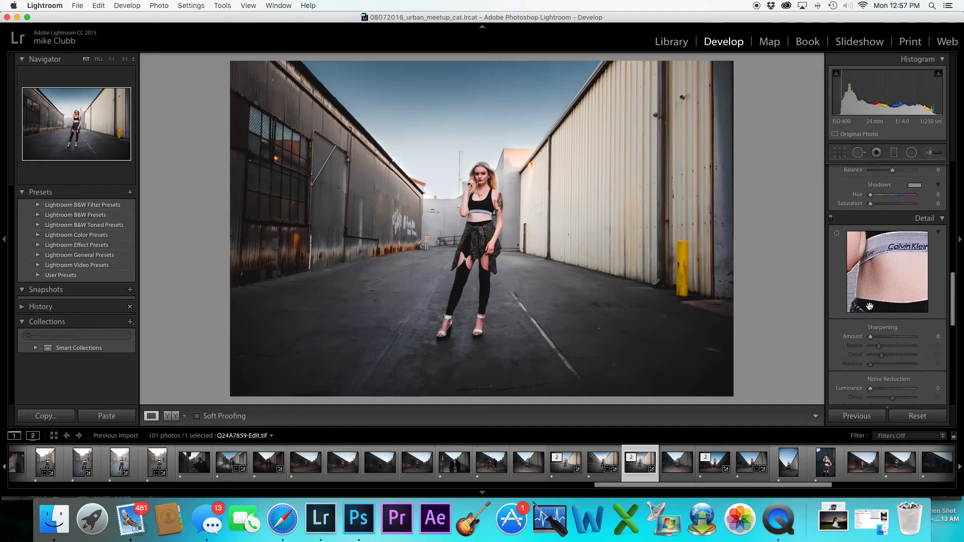
scroll(870, 309, "down", 8)
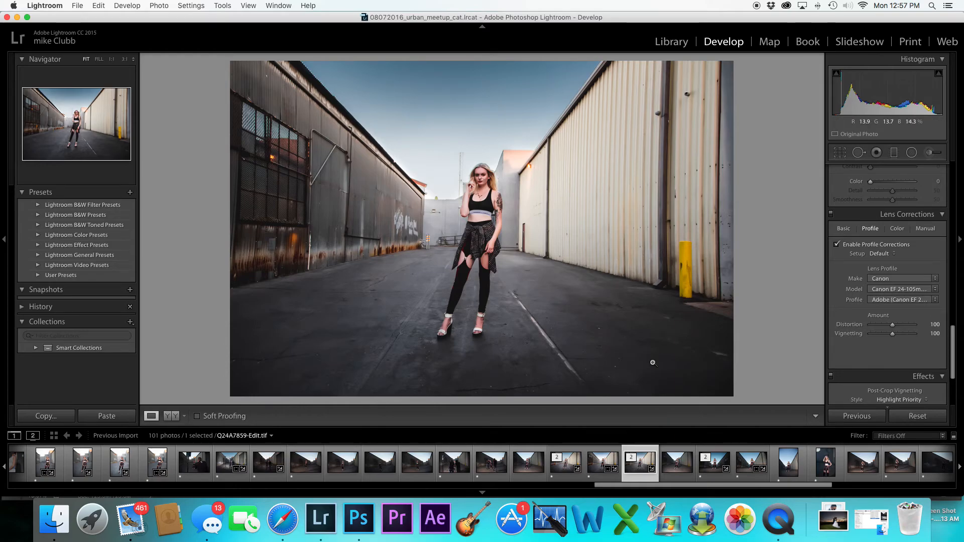
left_click(566, 470)
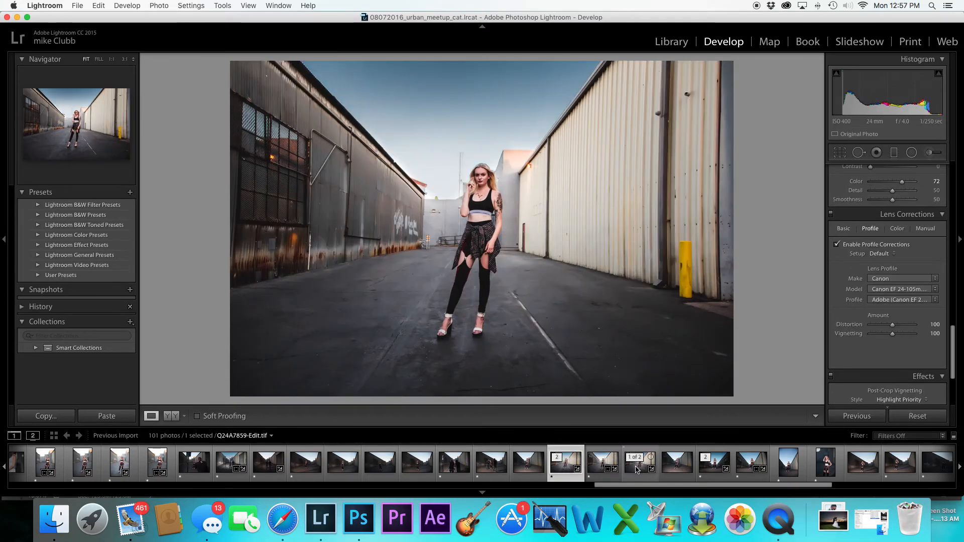
left_click(639, 469)
left_click(577, 470)
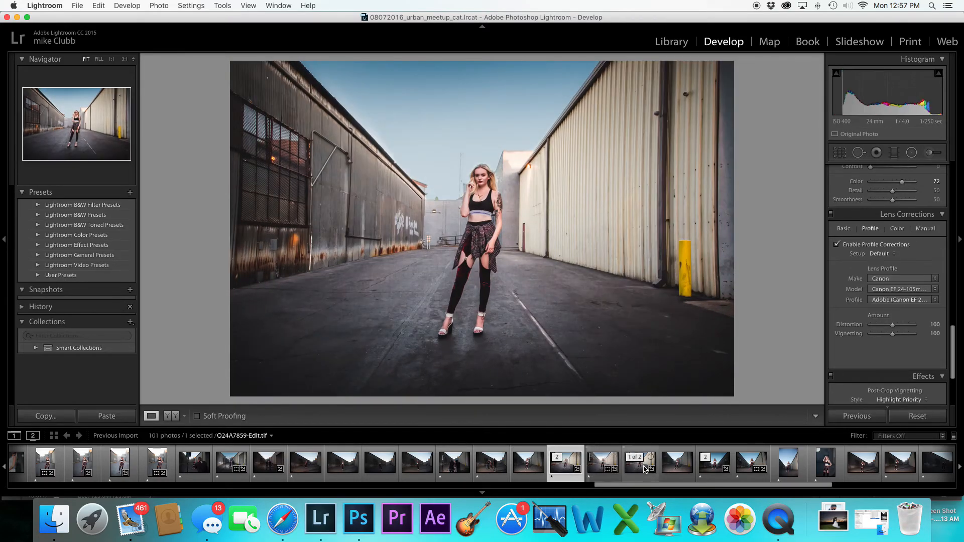
left_click(639, 469)
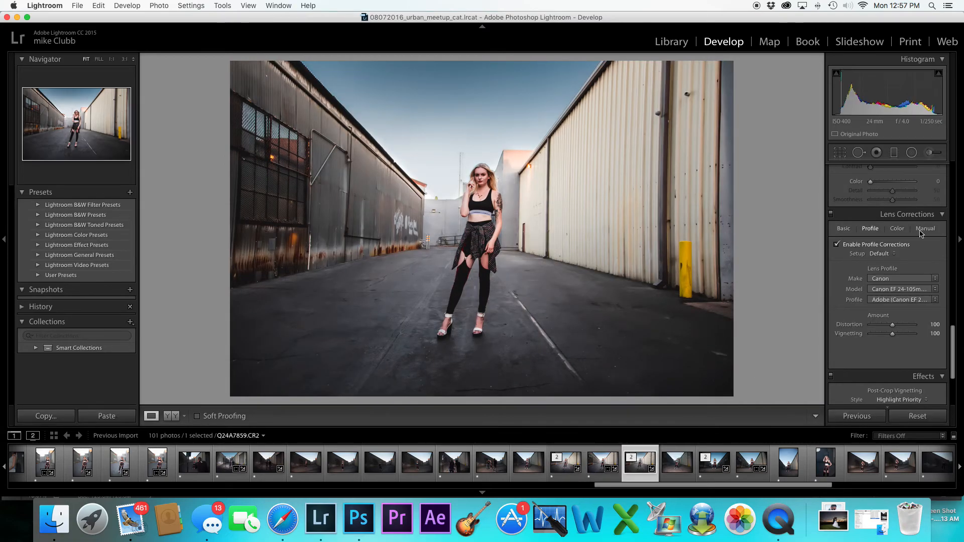
Add a post-crop vignette with amount -28, midpoint 30 and feather 81
scroll(868, 300, "down", 3)
left_click_drag(892, 300, 887, 300)
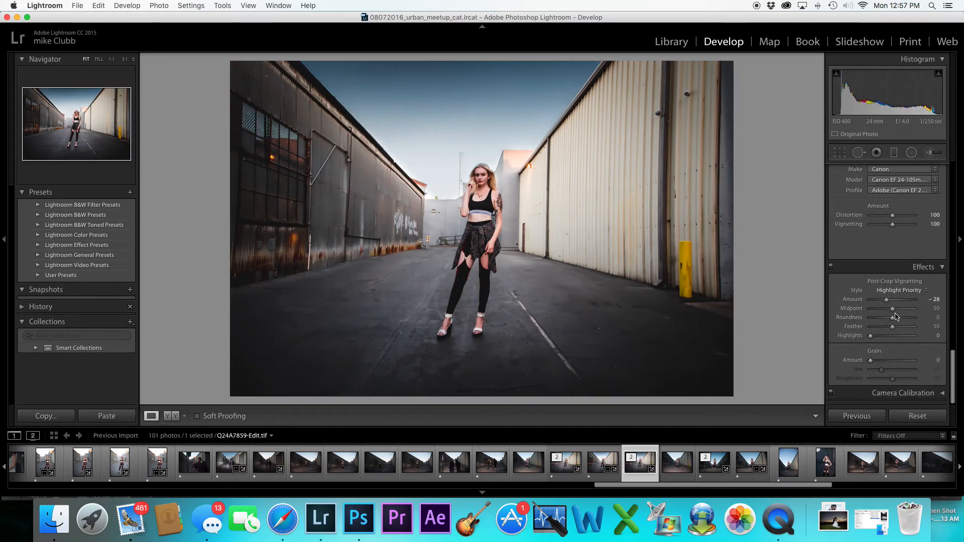
left_click_drag(892, 309, 907, 327)
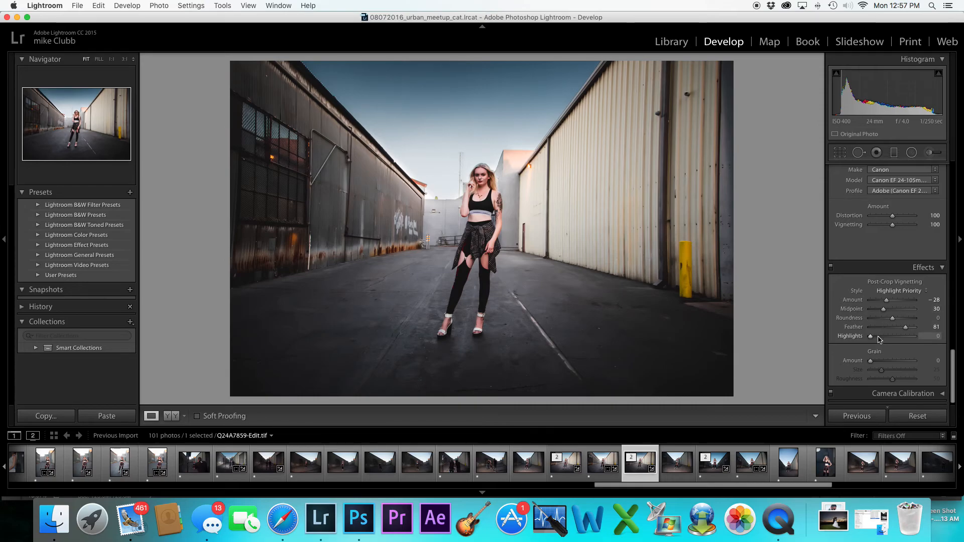
Raise the Orange luminance to +37 in HSL
scroll(849, 335, "down", 1)
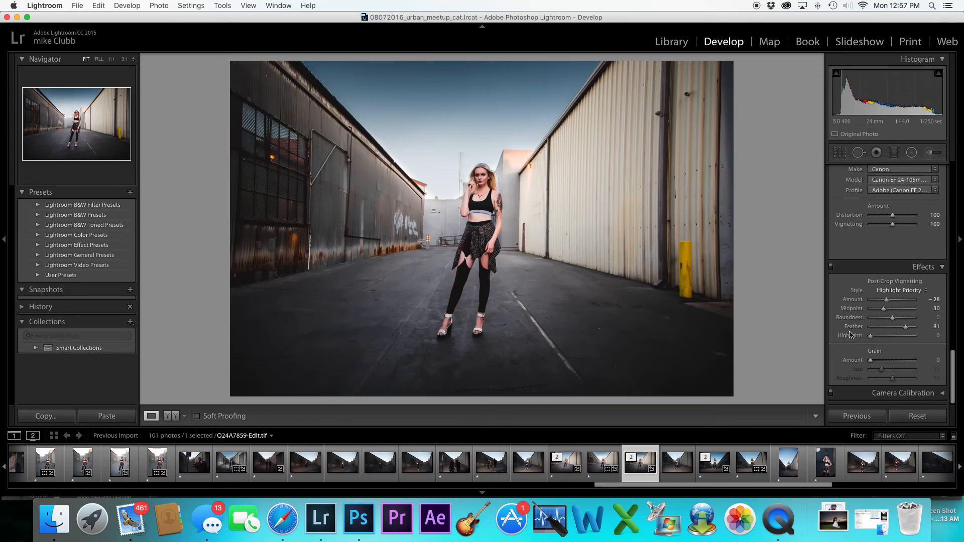
scroll(851, 335, "up", 15)
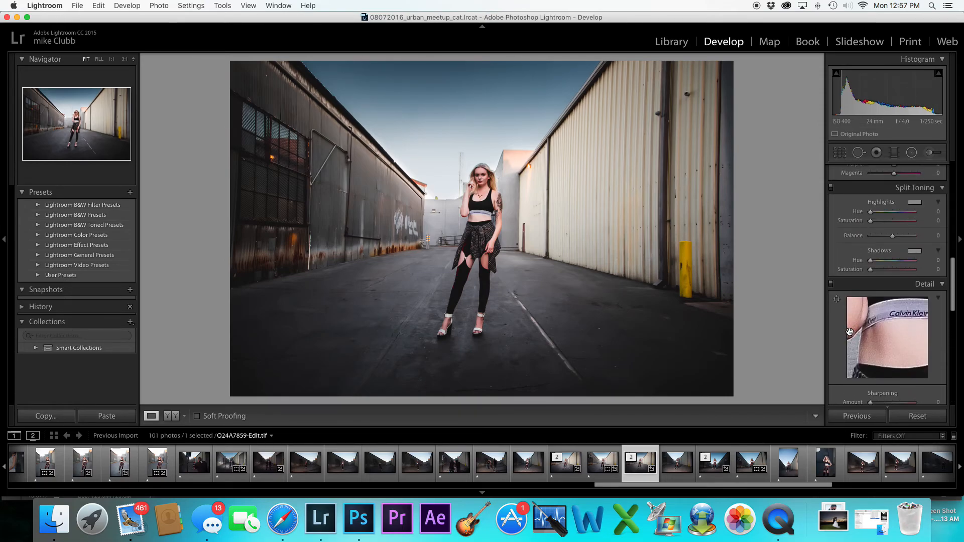
scroll(850, 335, "up", 6)
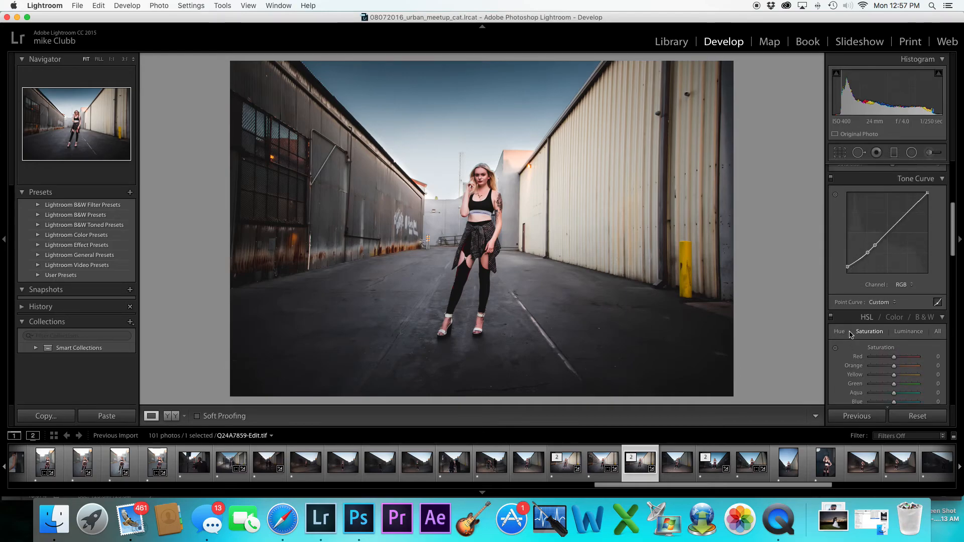
scroll(850, 335, "down", 2)
left_click(908, 313)
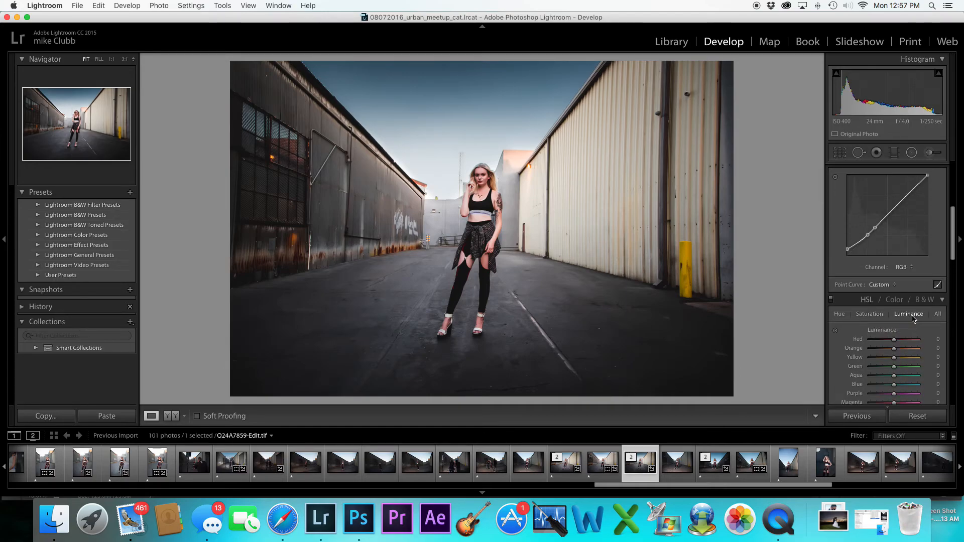
left_click_drag(899, 347, 903, 348)
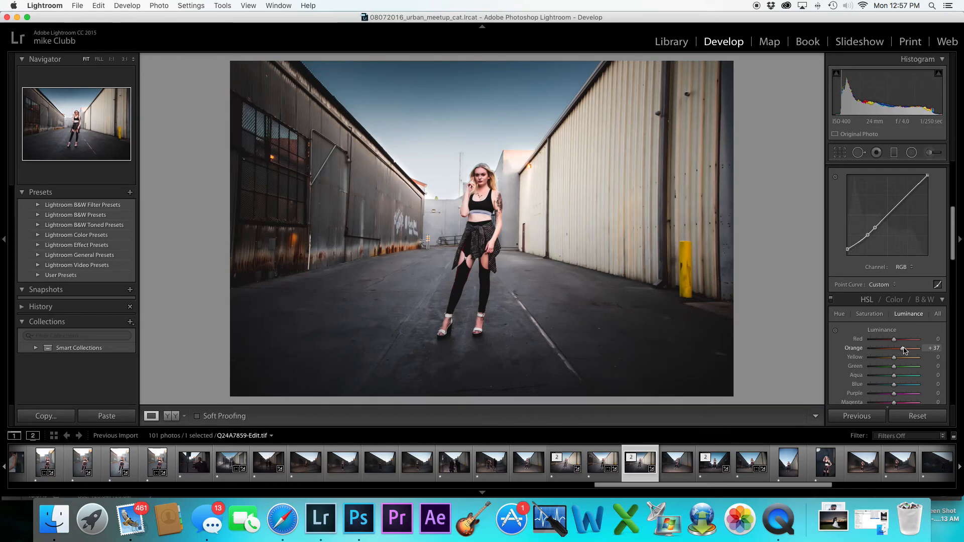
Increase the Blue saturation to +9 in HSL
scroll(857, 316, "up", 5)
scroll(857, 303, "down", 7)
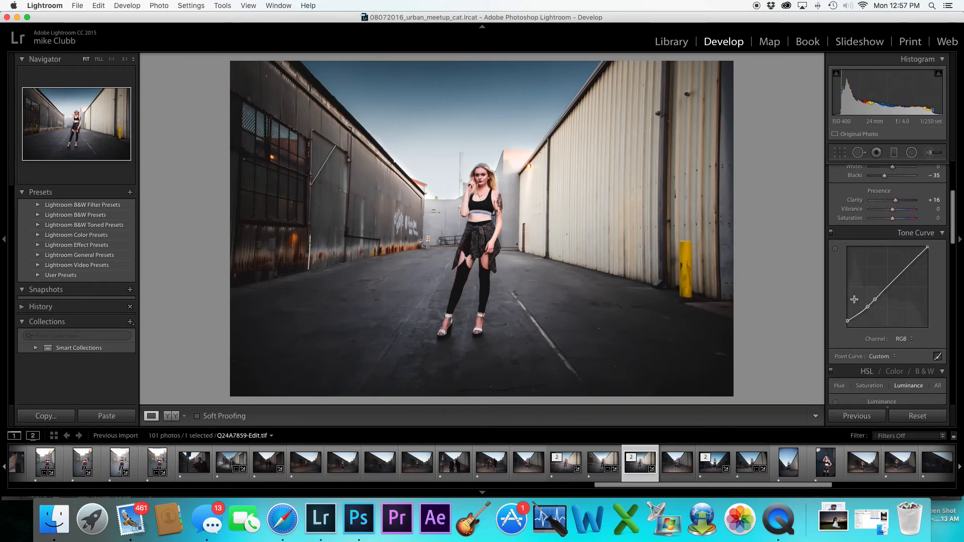
scroll(857, 302, "down", 1)
mouse_move(893, 311)
left_mouse_down()
mouse_move(877, 308)
mouse_move(897, 309)
left_mouse_up()
scroll(880, 251, "down", 1)
left_click(868, 236)
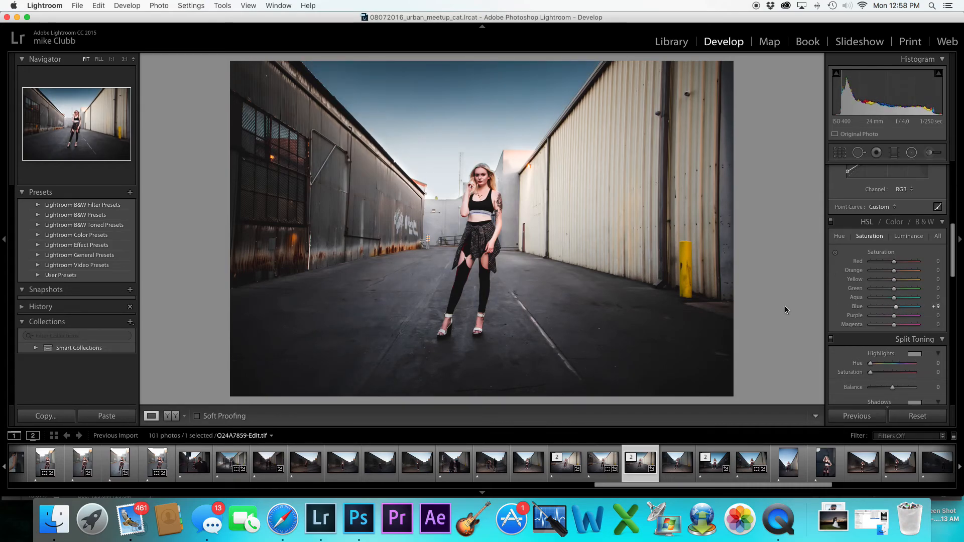
scroll(858, 300, "up", 10)
scroll(857, 300, "down", 1)
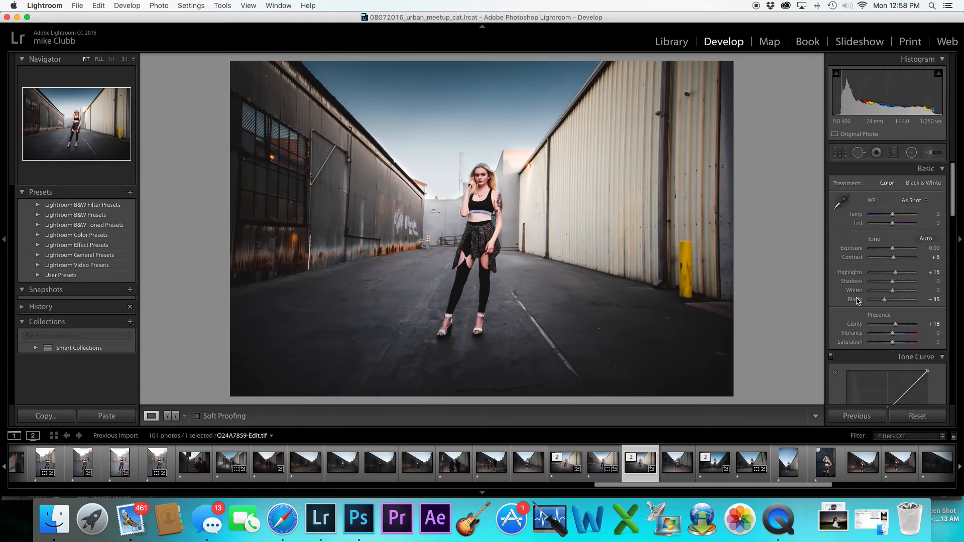
Set the sharpening Amount to 57 in the Detail settings
scroll(857, 300, "down", 5)
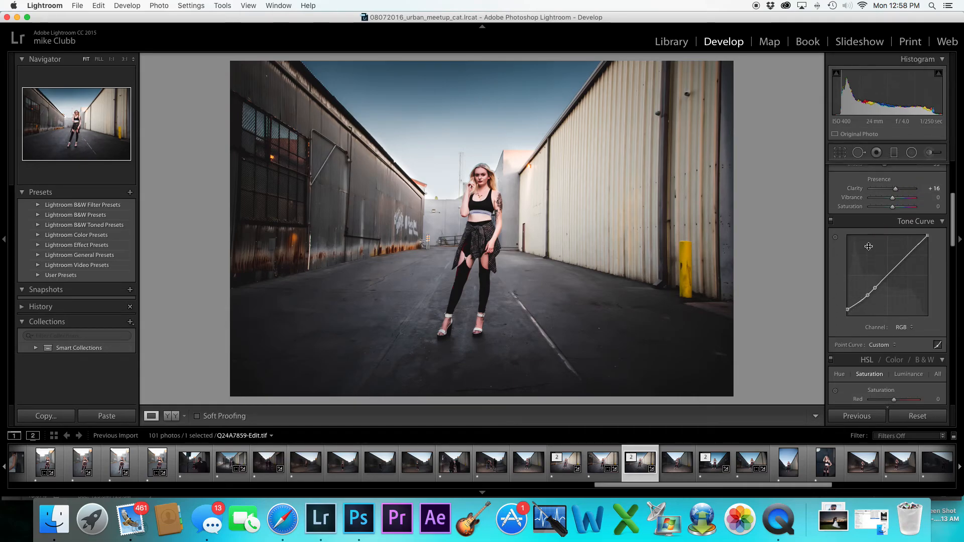
scroll(861, 284, "down", 3)
scroll(861, 282, "down", 8)
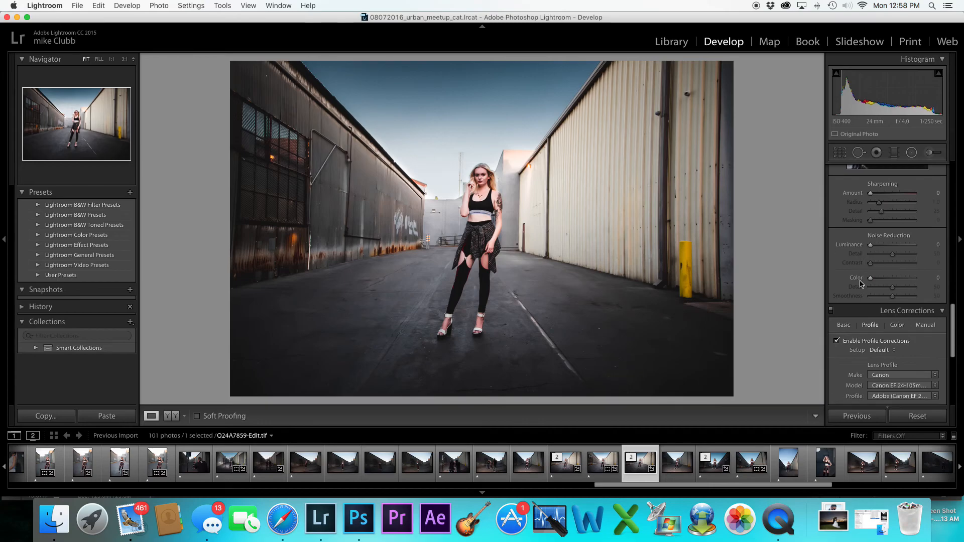
mouse_move(871, 193)
left_mouse_down()
mouse_move(897, 195)
mouse_move(887, 195)
left_mouse_up()
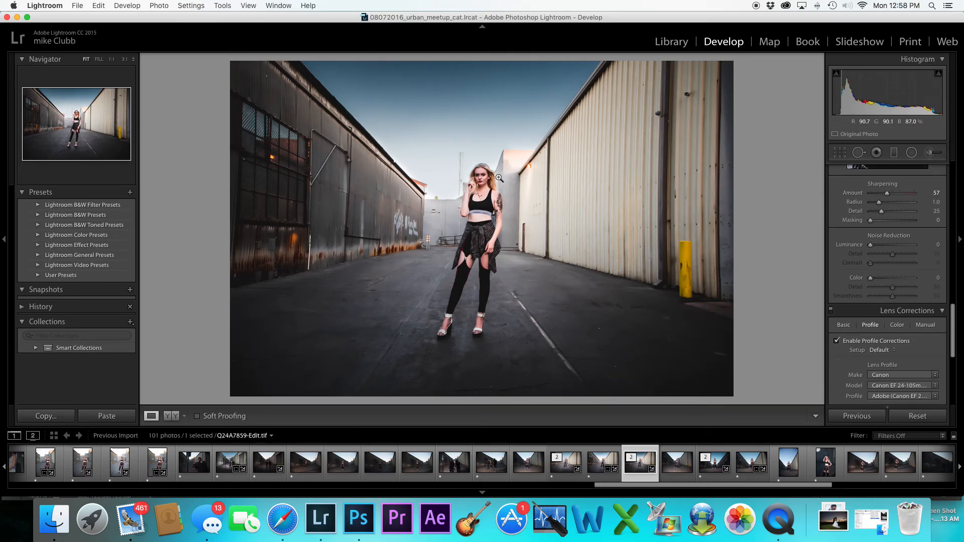
Inspect the model's face at full zoom and set the Noise Reduction Luminance to 31
left_click(481, 179)
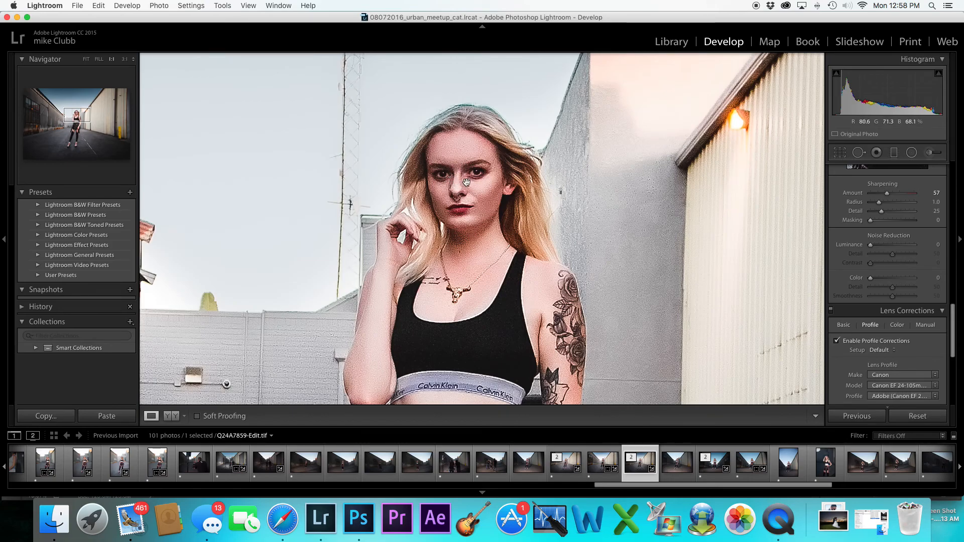
left_click_drag(871, 245, 885, 249)
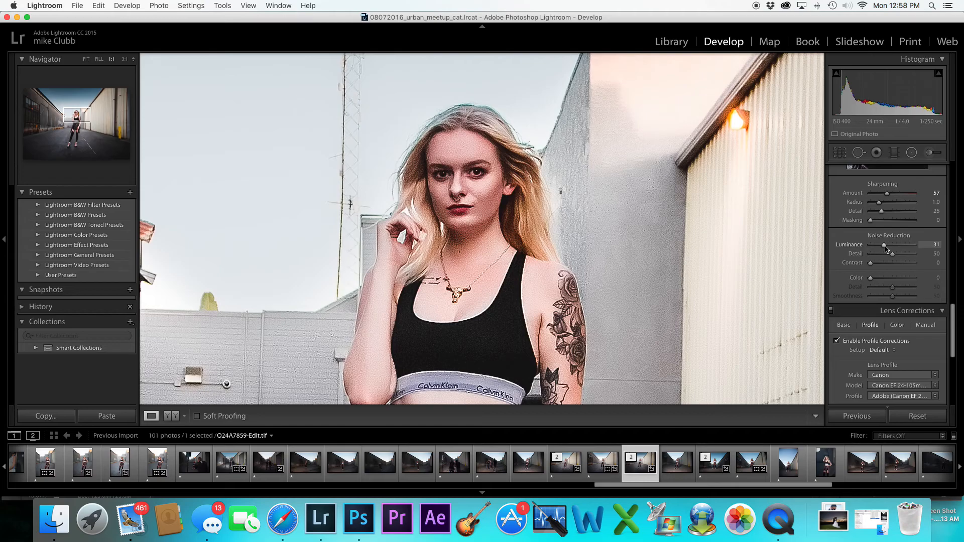
left_click(440, 192)
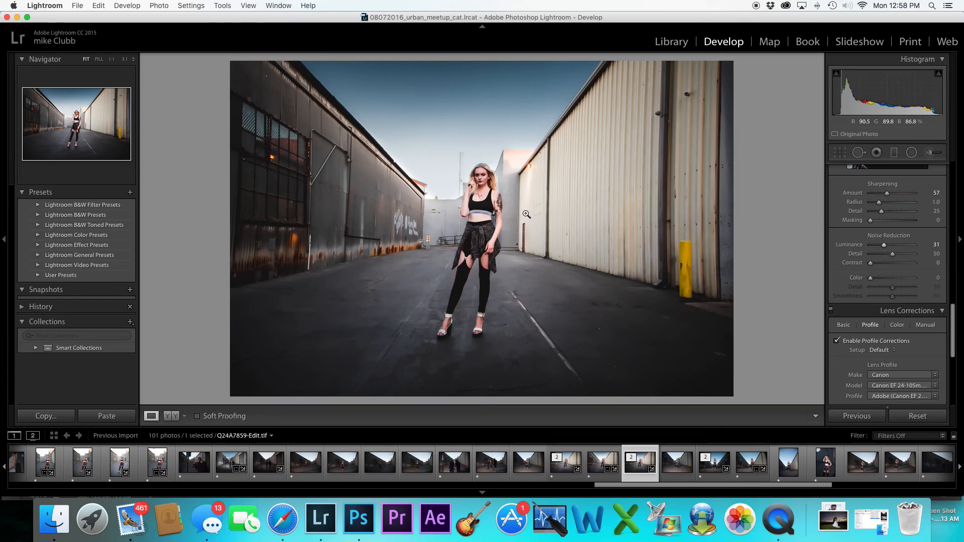
Compare the edited photo against its other versions in the filmstrip, returning to the edited version
left_click(567, 467)
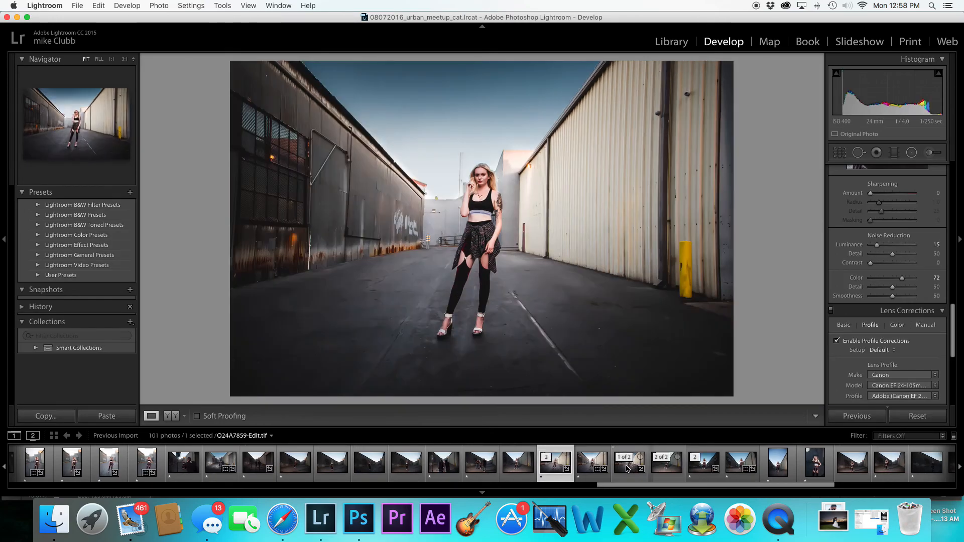
left_click(629, 468)
left_click(555, 472)
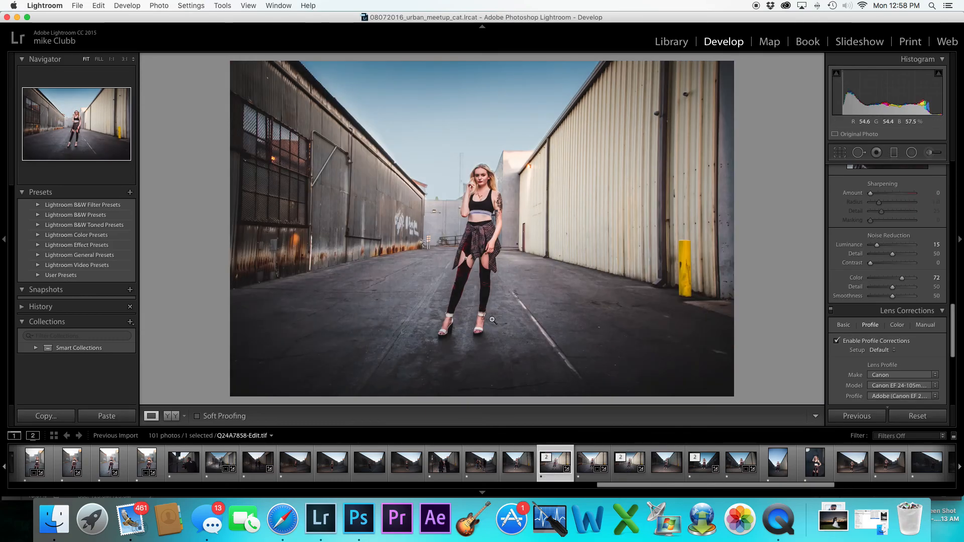
left_click(629, 468)
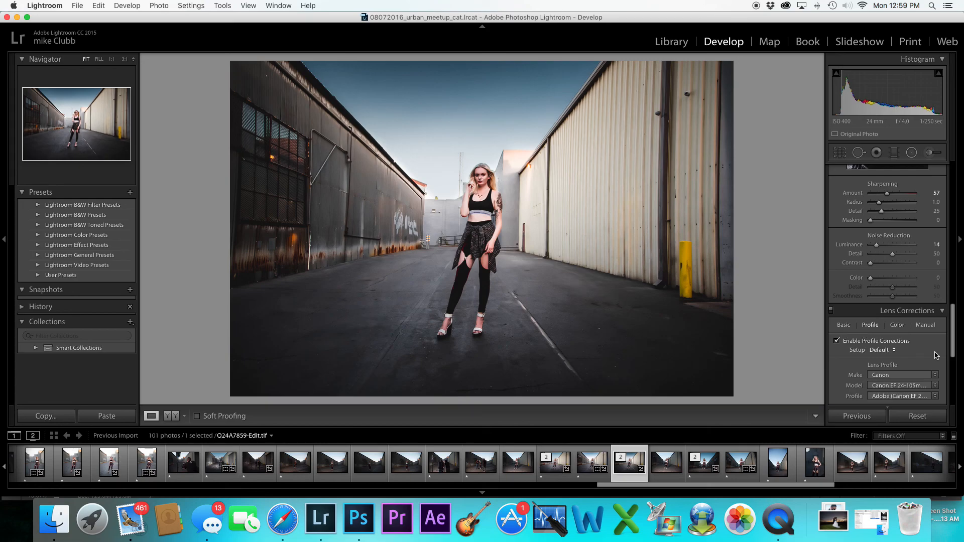
right_click(773, 512)
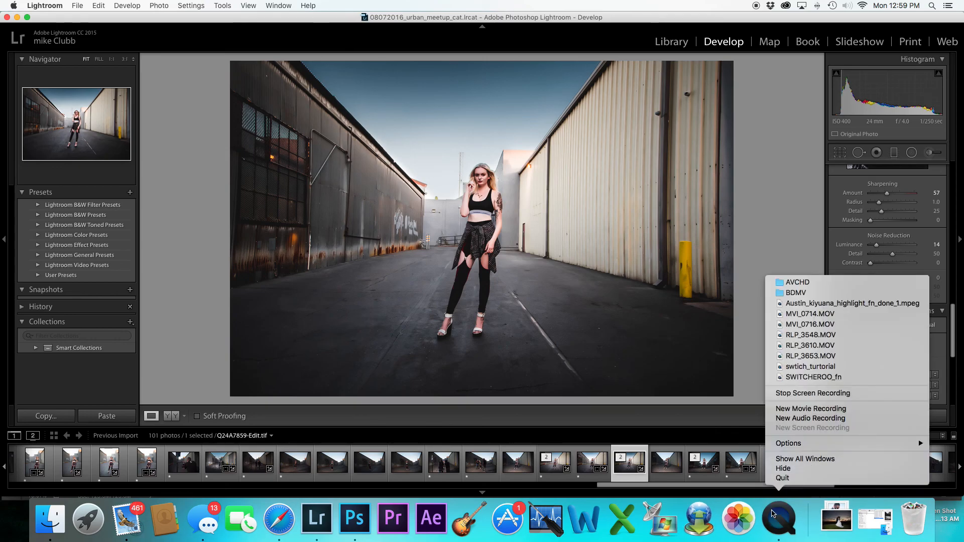